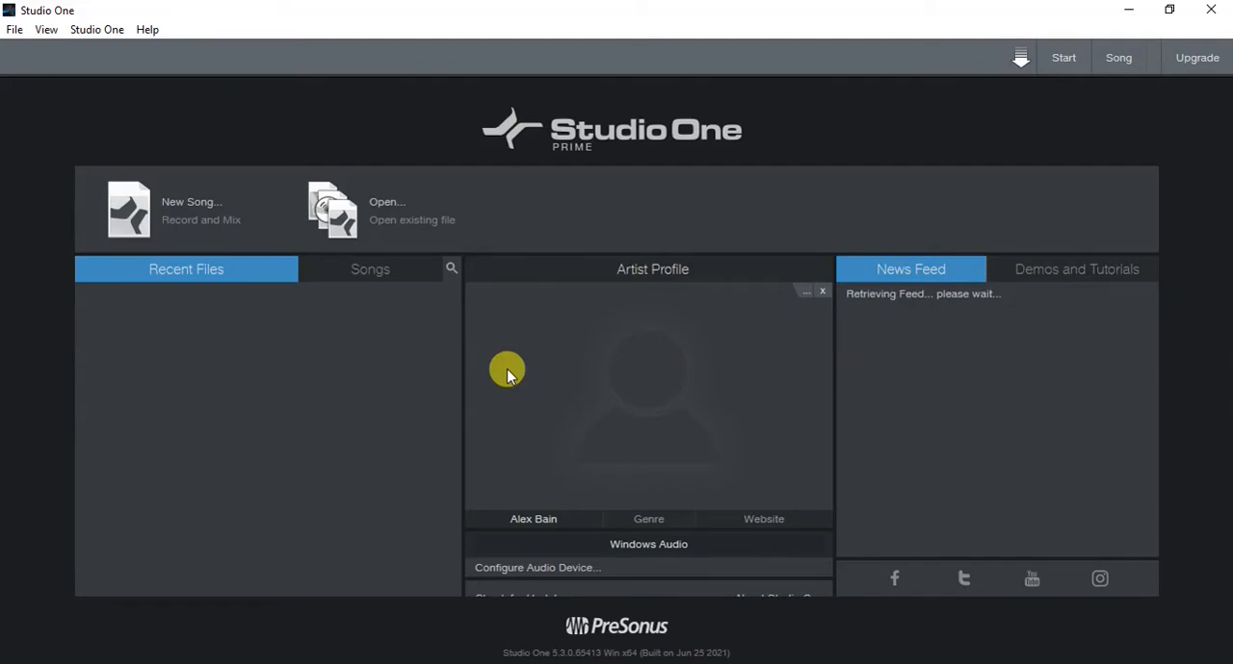
- Start a new empty song titled "wish idmy bass"
{"action": "left_click", "coordinate": [193, 204]}
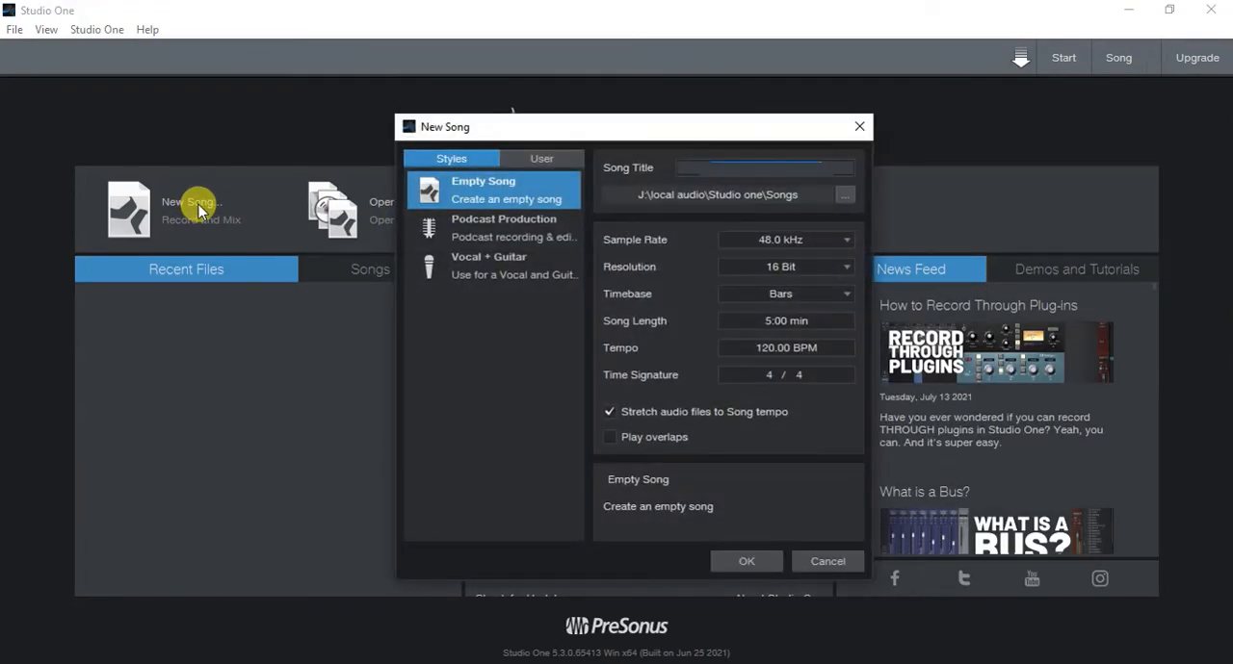
{"action": "type", "text": "wish idmy bass"}
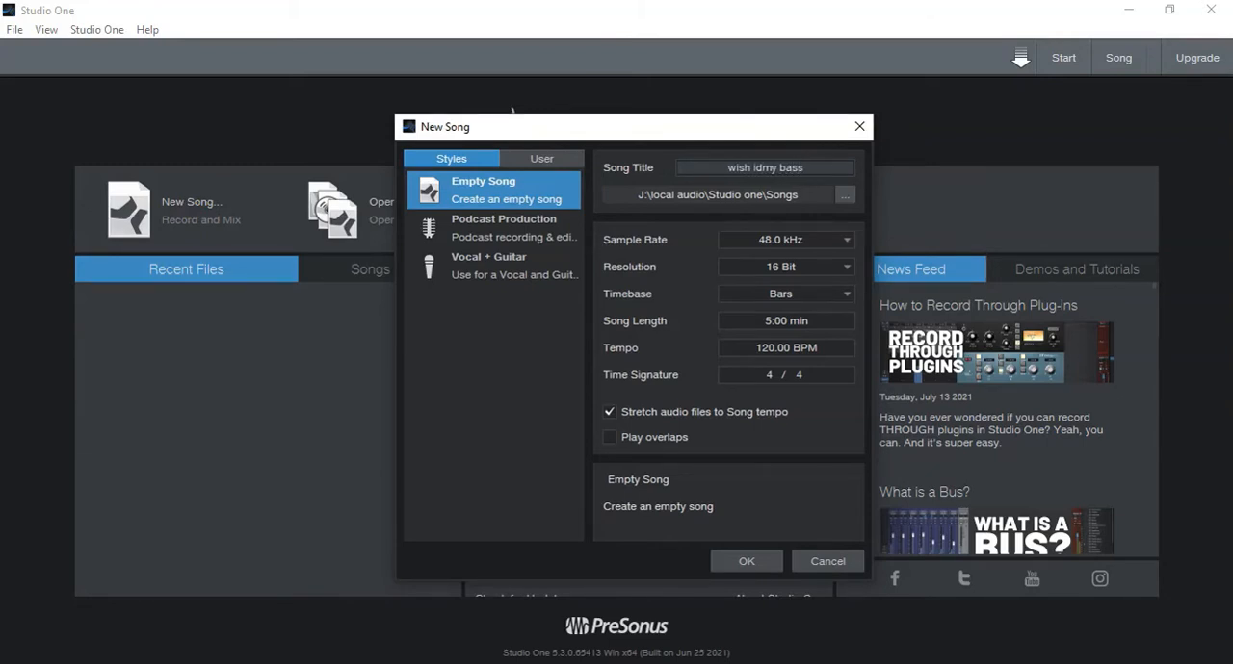
- Set the new song's sample rate to 44.1 kHz, resolution to 24 Bit and timebase to Seconds
{"action": "left_click", "coordinate": [834, 241]}
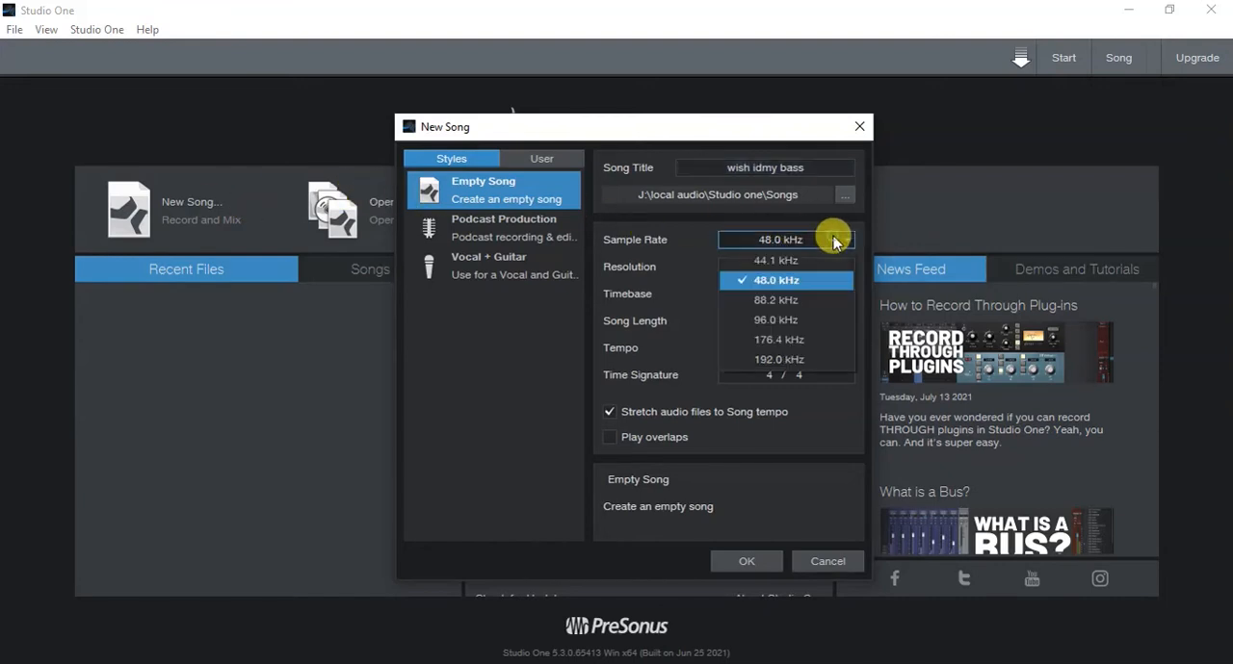
{"action": "left_click", "coordinate": [830, 255]}
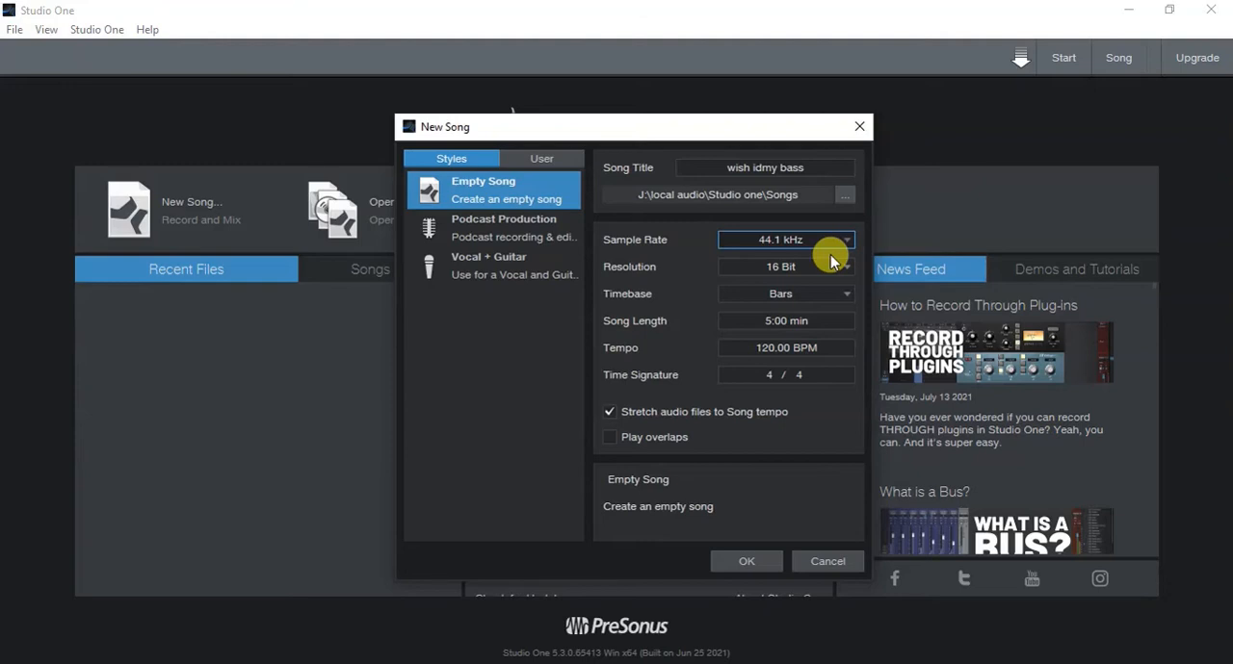
{"action": "left_click", "coordinate": [832, 264]}
{"action": "left_click", "coordinate": [830, 306]}
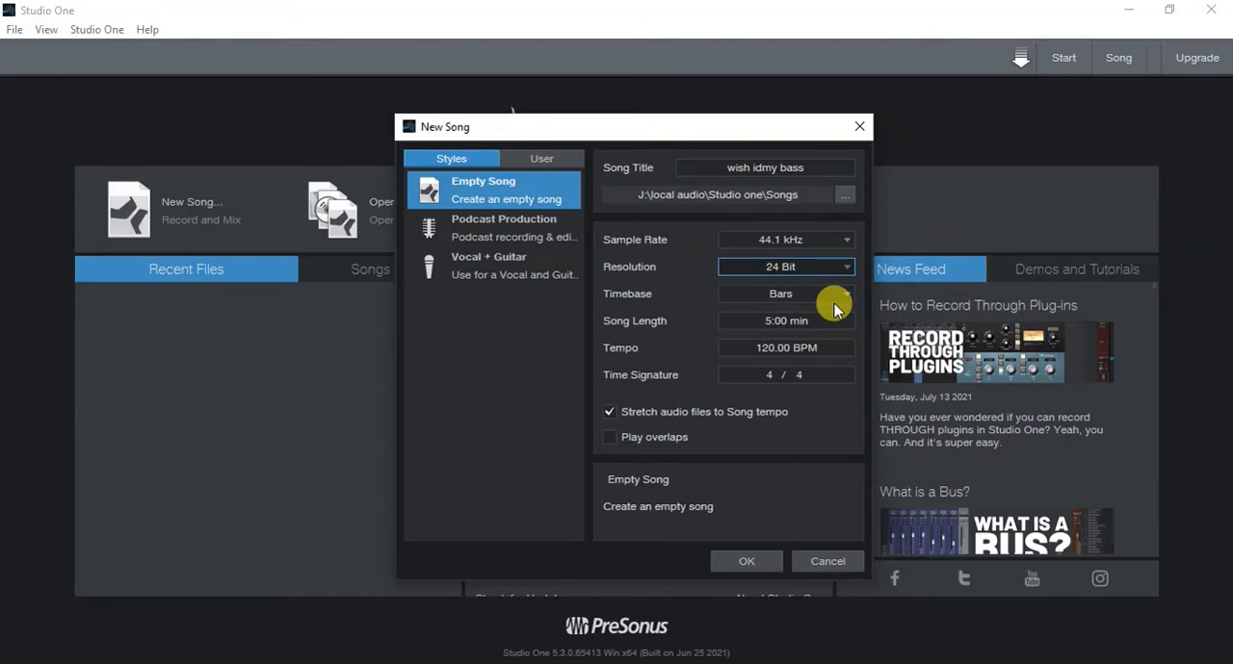
{"action": "left_click", "coordinate": [833, 297]}
{"action": "left_click", "coordinate": [838, 316]}
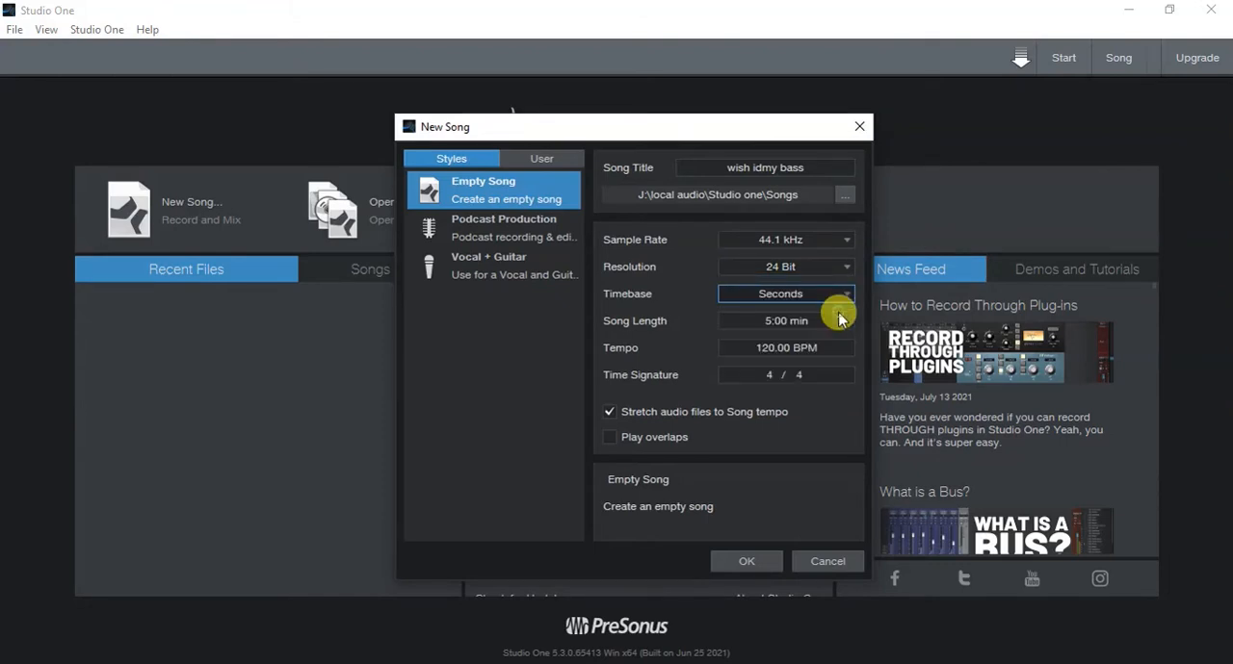
- Set the song length to 3 minutes, turn off stretching audio files to the song tempo, and create the song
{"action": "left_click", "coordinate": [817, 318]}
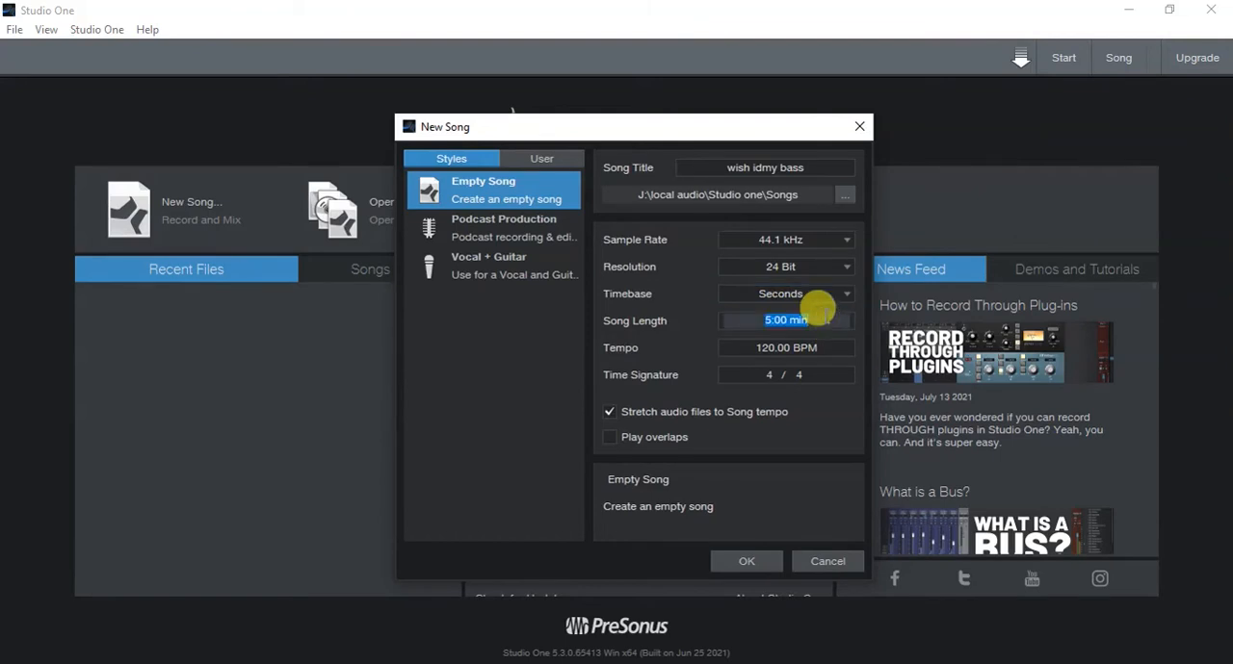
{"action": "type", "text": "3 in"}
{"action": "key", "text": "BackSpace"}
{"action": "key", "text": "BackSpace"}
{"action": "type", "text": "min"}
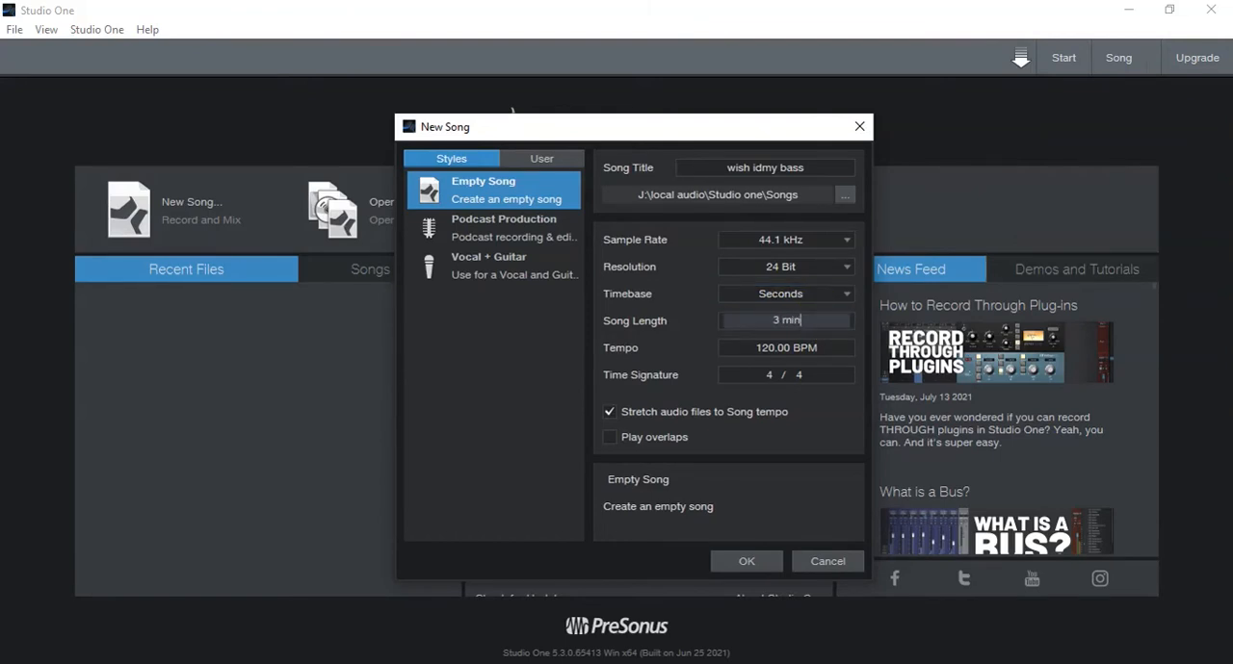
{"action": "left_click", "coordinate": [692, 414]}
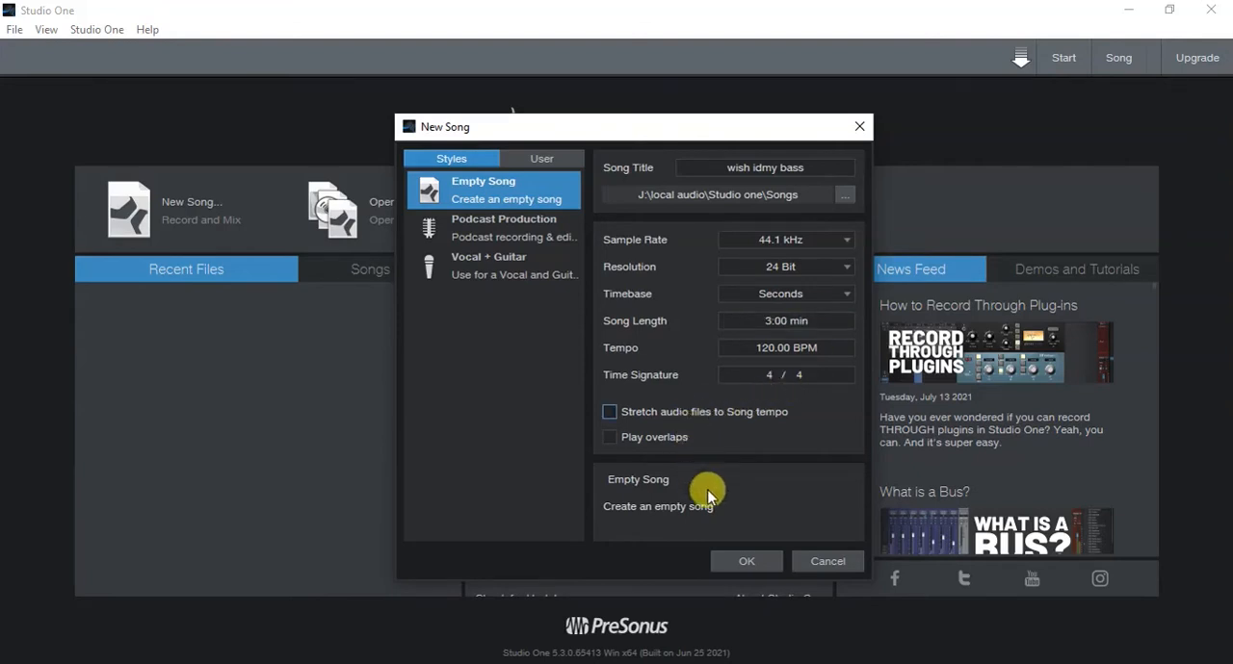
{"action": "left_click", "coordinate": [737, 566]}
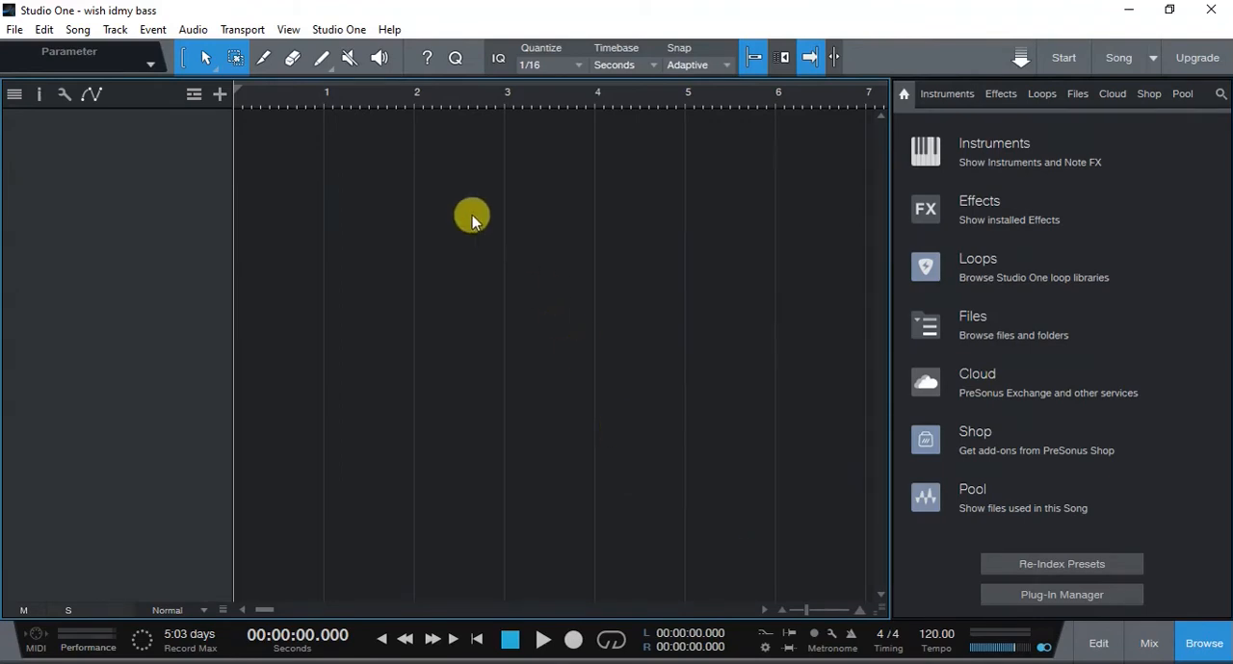
- Choose ASIO4ALL v2 as the audio device in the audio setup options
{"action": "left_click", "coordinate": [338, 34]}
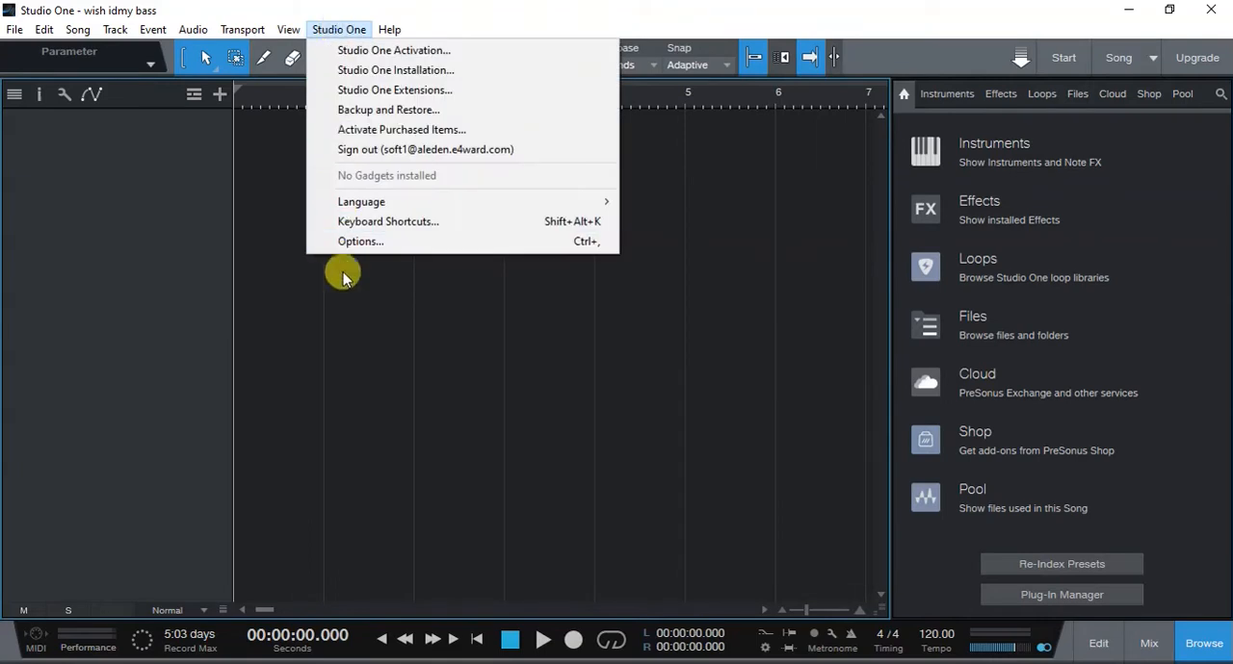
{"action": "left_click", "coordinate": [371, 242]}
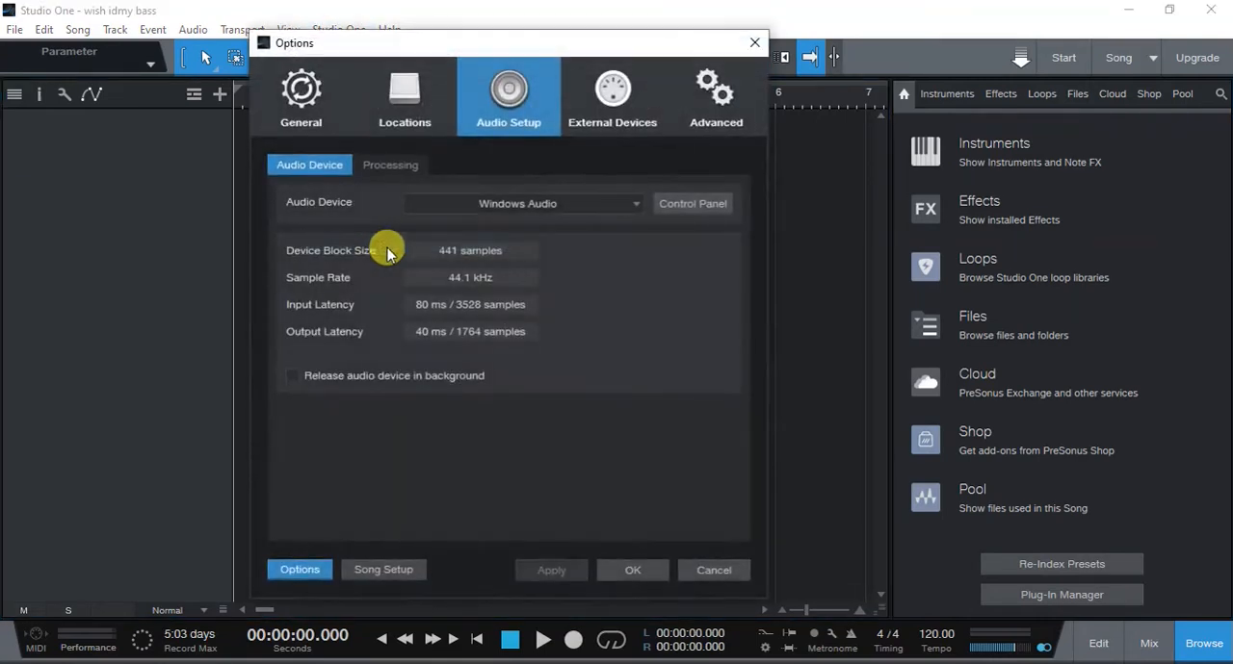
{"action": "left_click", "coordinate": [571, 204]}
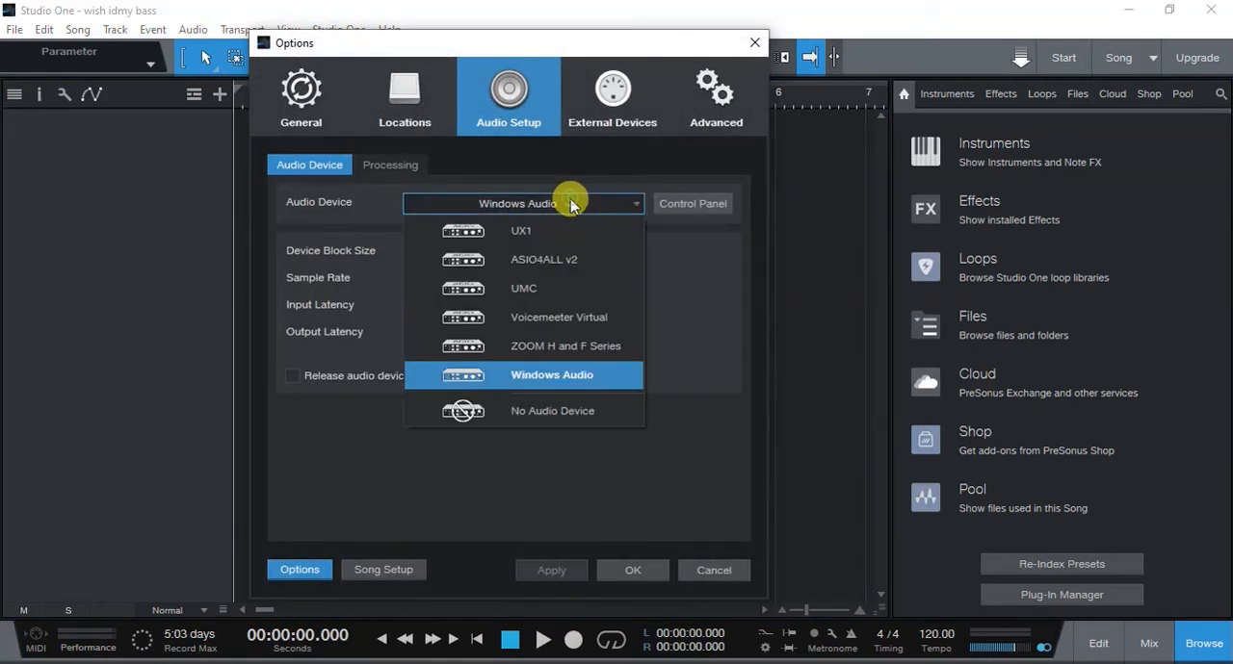
{"action": "left_click", "coordinate": [565, 262]}
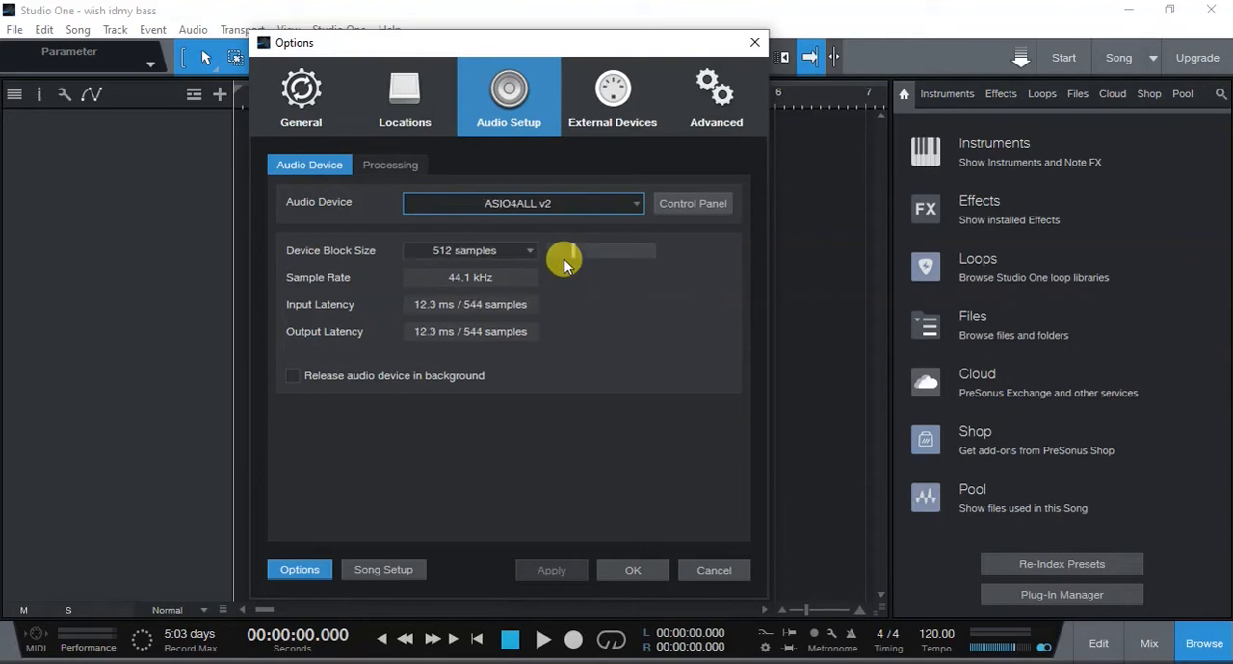
- Set the device block size of the audio device to 128 samples
{"action": "left_click", "coordinate": [531, 251]}
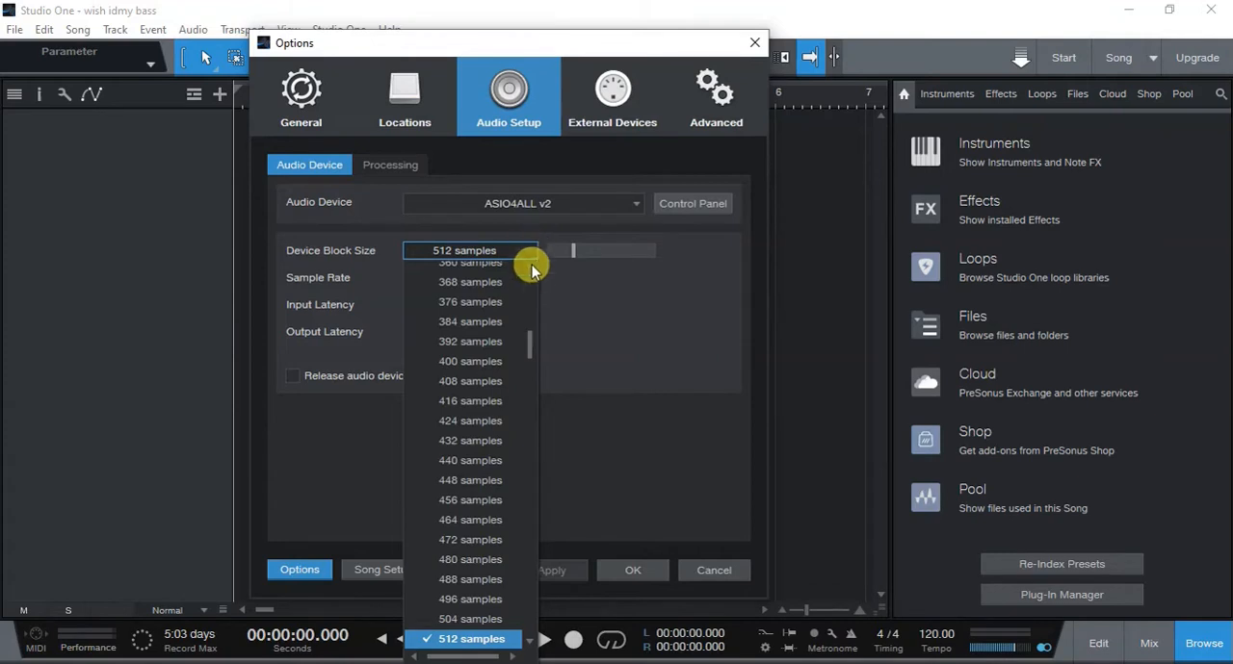
{"action": "scroll", "coordinate": [525, 330], "scroll_direction": "up", "scroll_amount": 6}
{"action": "scroll", "coordinate": [529, 308], "scroll_direction": "up", "scroll_amount": 3}
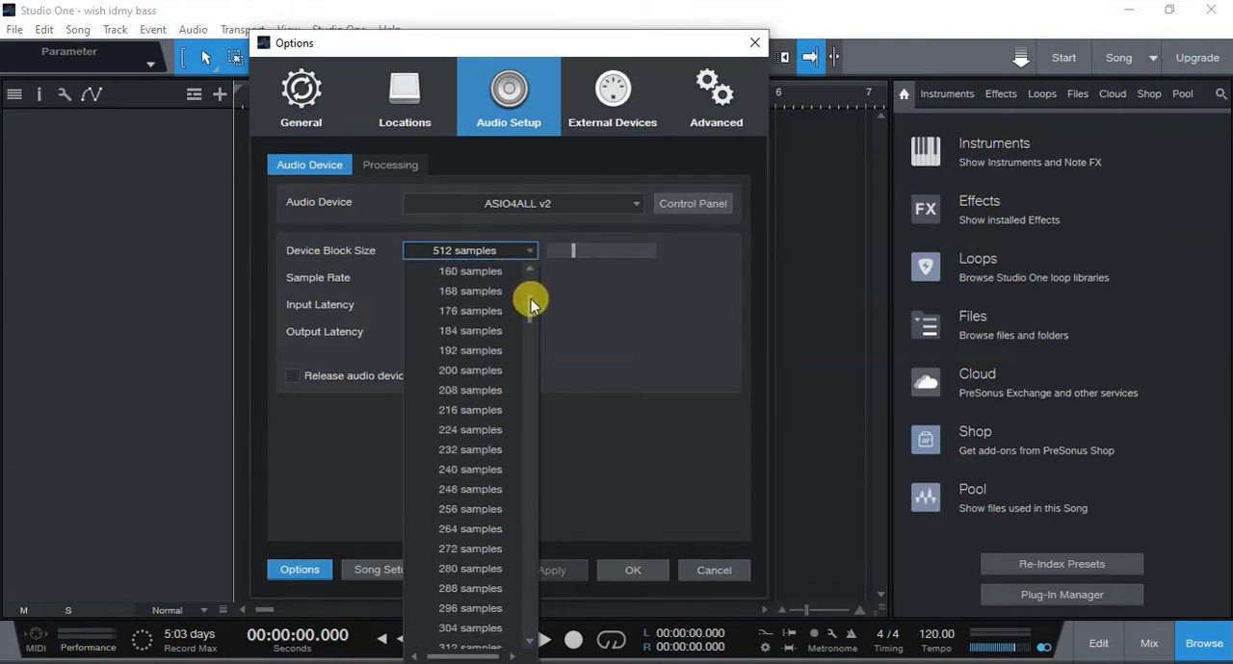
{"action": "scroll", "coordinate": [531, 297], "scroll_direction": "up", "scroll_amount": 2}
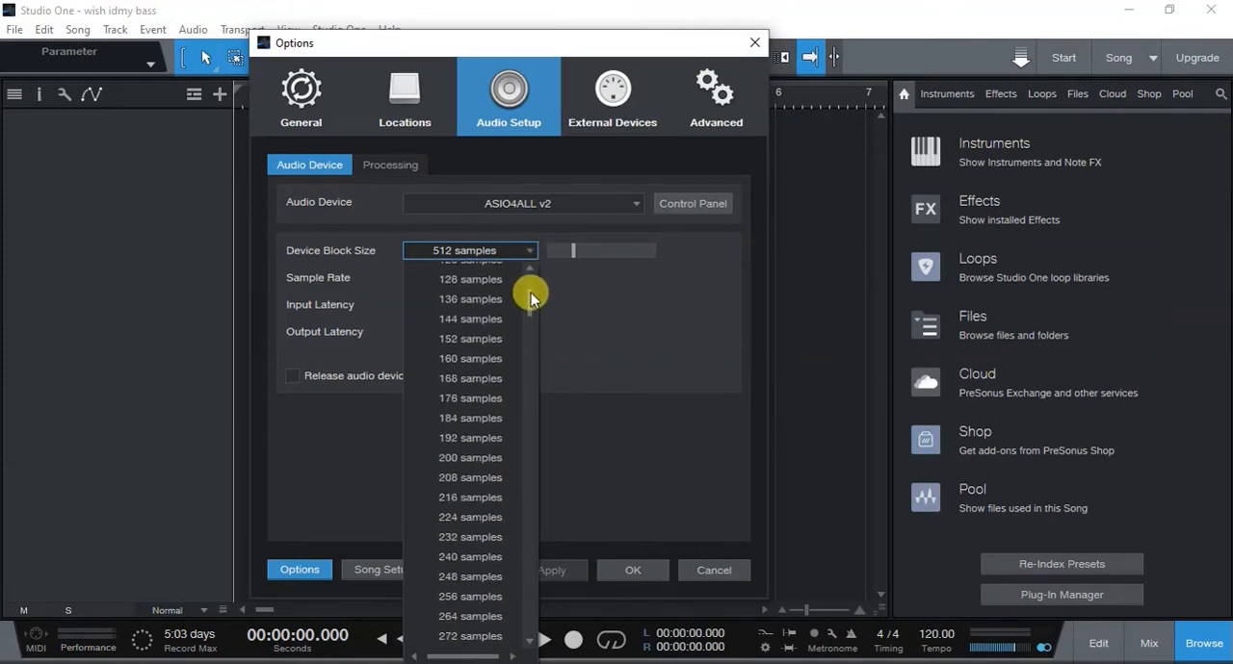
{"action": "left_click", "coordinate": [472, 279]}
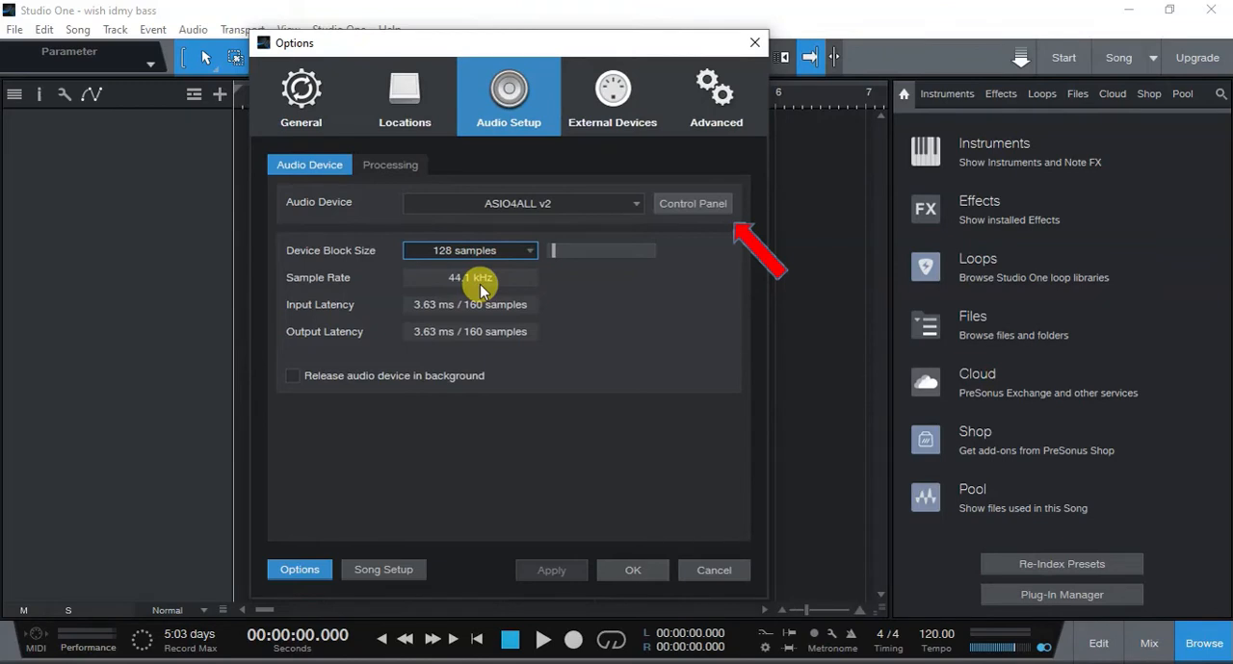
- Fill in the song's meta information with the title "Wish idmy bass", album "online1" and genre "Pop"
{"action": "left_click", "coordinate": [382, 569]}
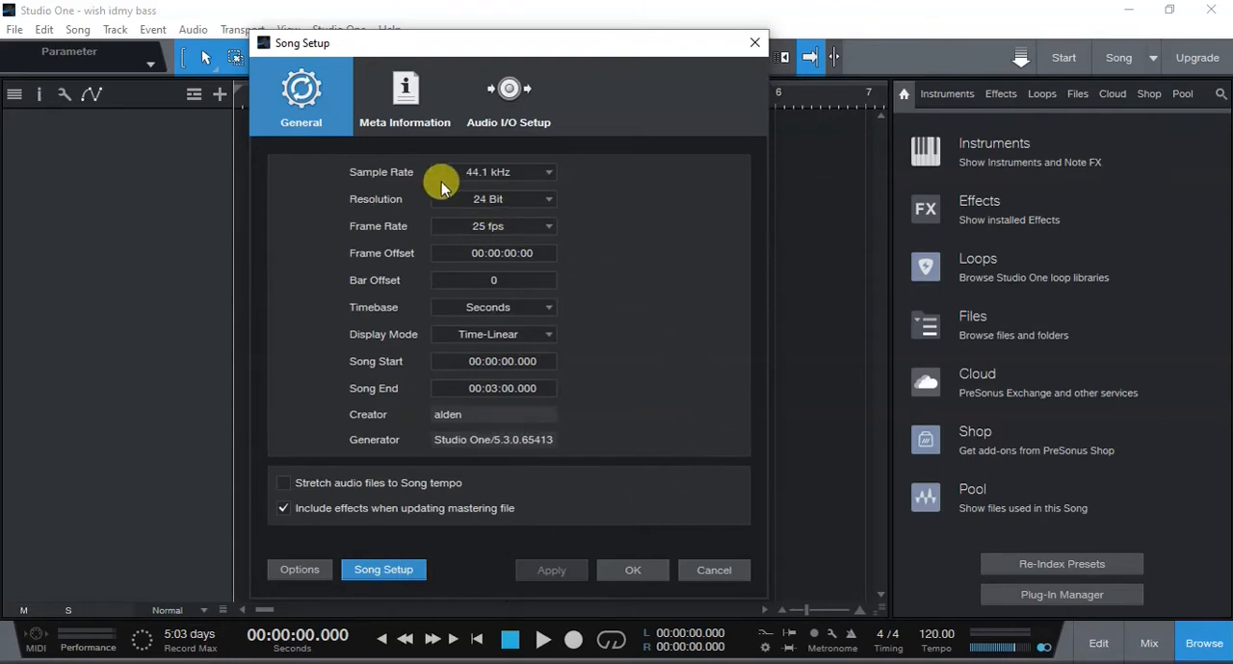
{"action": "left_click", "coordinate": [415, 98]}
{"action": "type", "text": "Wish idmy bass"}
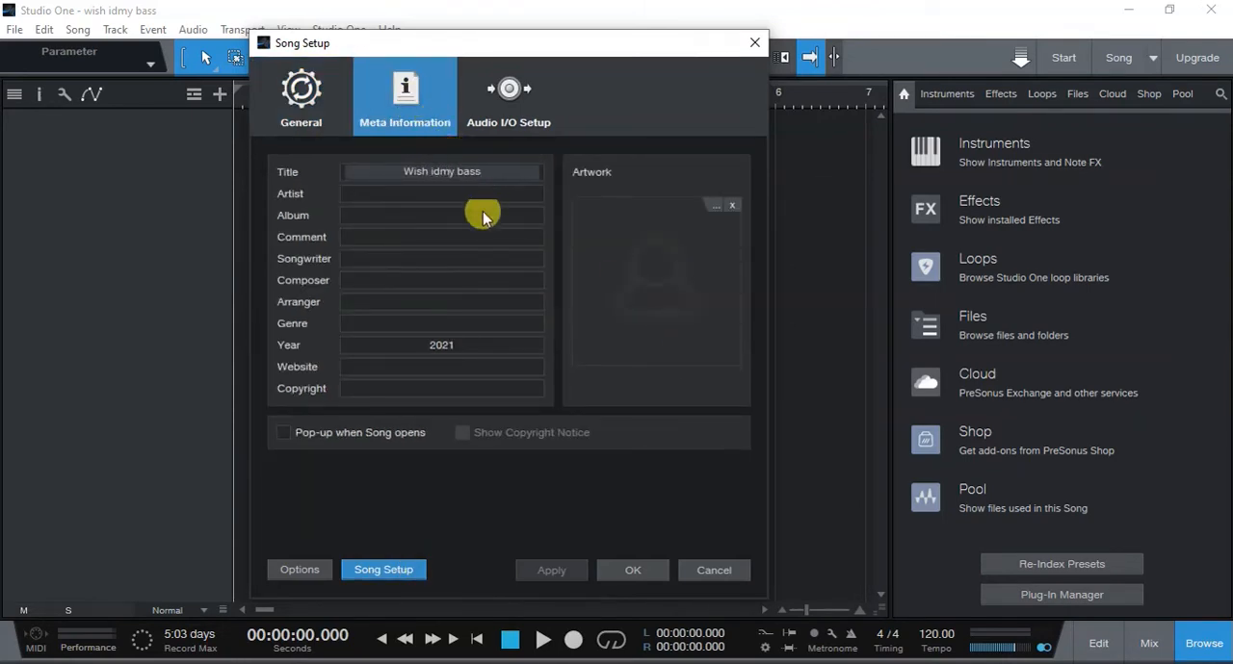
{"action": "left_click", "coordinate": [483, 217]}
{"action": "type", "text": "online1"}
{"action": "left_click", "coordinate": [438, 323]}
{"action": "type", "text": "Pop"}
{"action": "key", "text": "Return"}
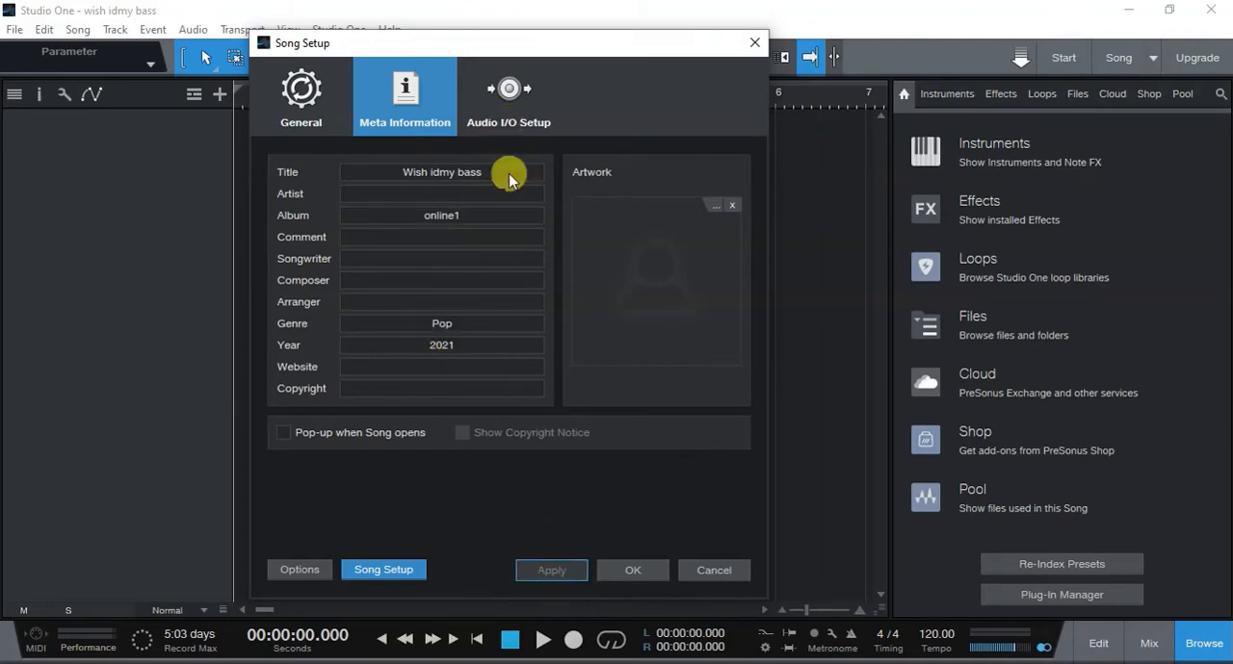
- Check the song's audio input and output assignments and accept the song setup
{"action": "left_click", "coordinate": [505, 91]}
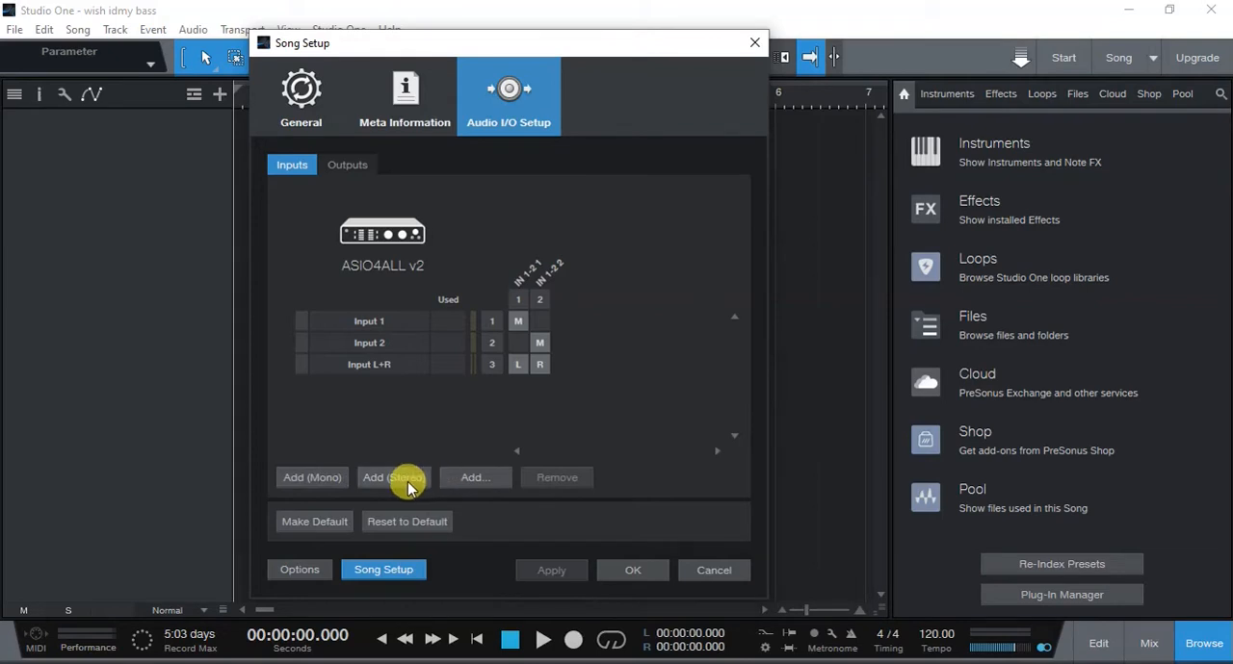
{"action": "left_click", "coordinate": [344, 173]}
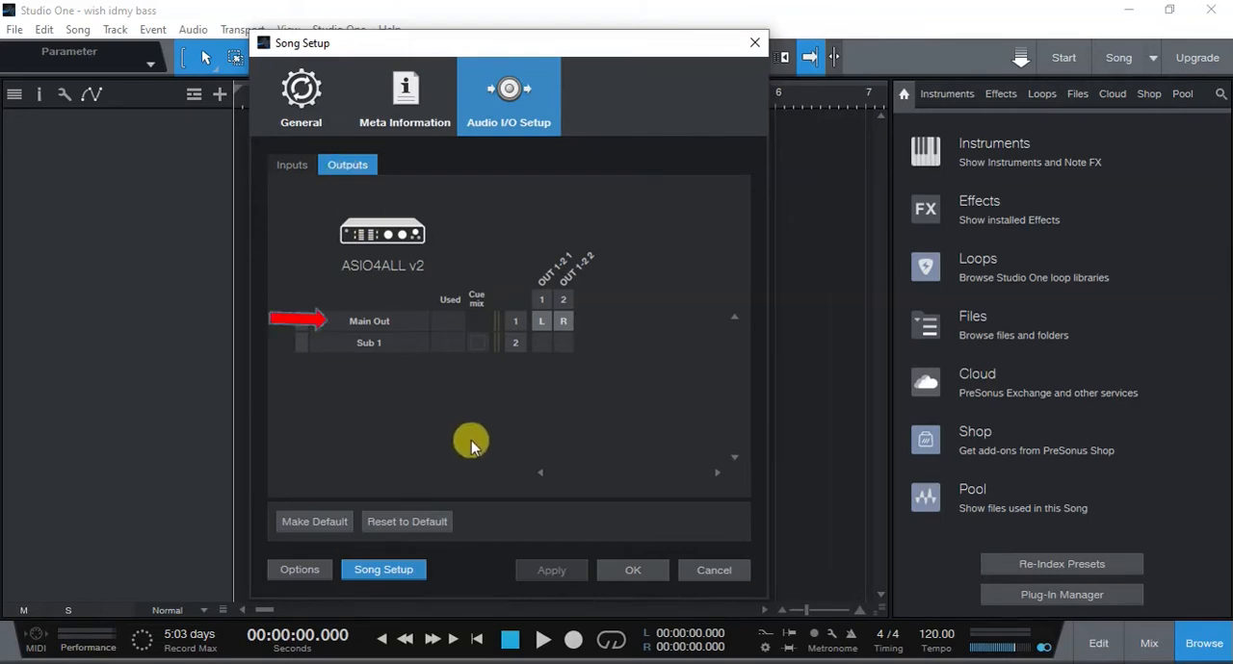
{"action": "left_click", "coordinate": [629, 570]}
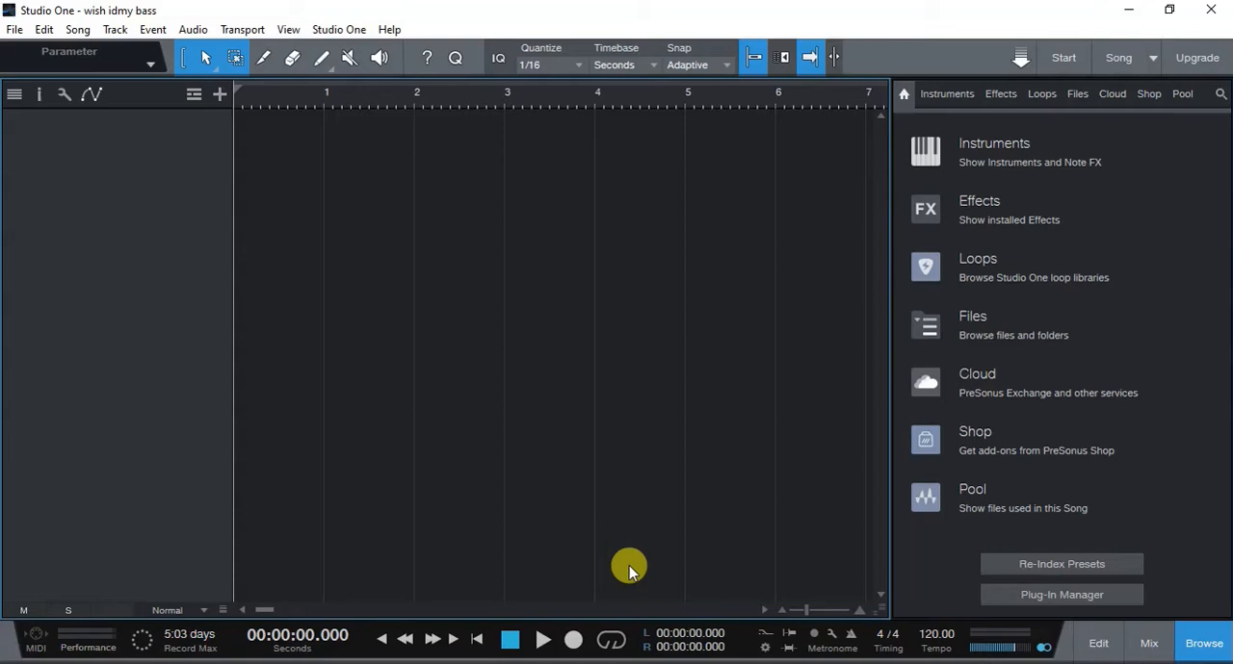
- Import "Wish I didn't miss you nobass short.ogg" from Studio One's Songs/MEDIA FOR SONGS folder onto a new track at the song start and hide the file browser
{"action": "left_click", "coordinate": [926, 326]}
{"action": "left_click", "coordinate": [901, 215]}
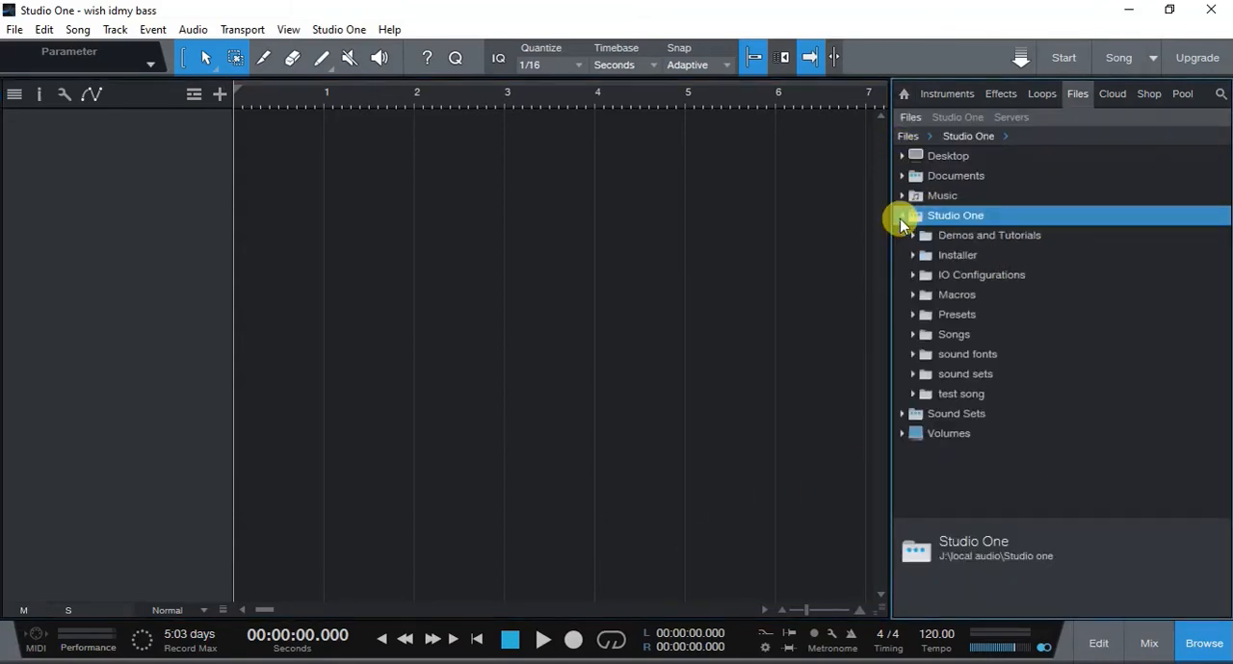
{"action": "left_click", "coordinate": [920, 334]}
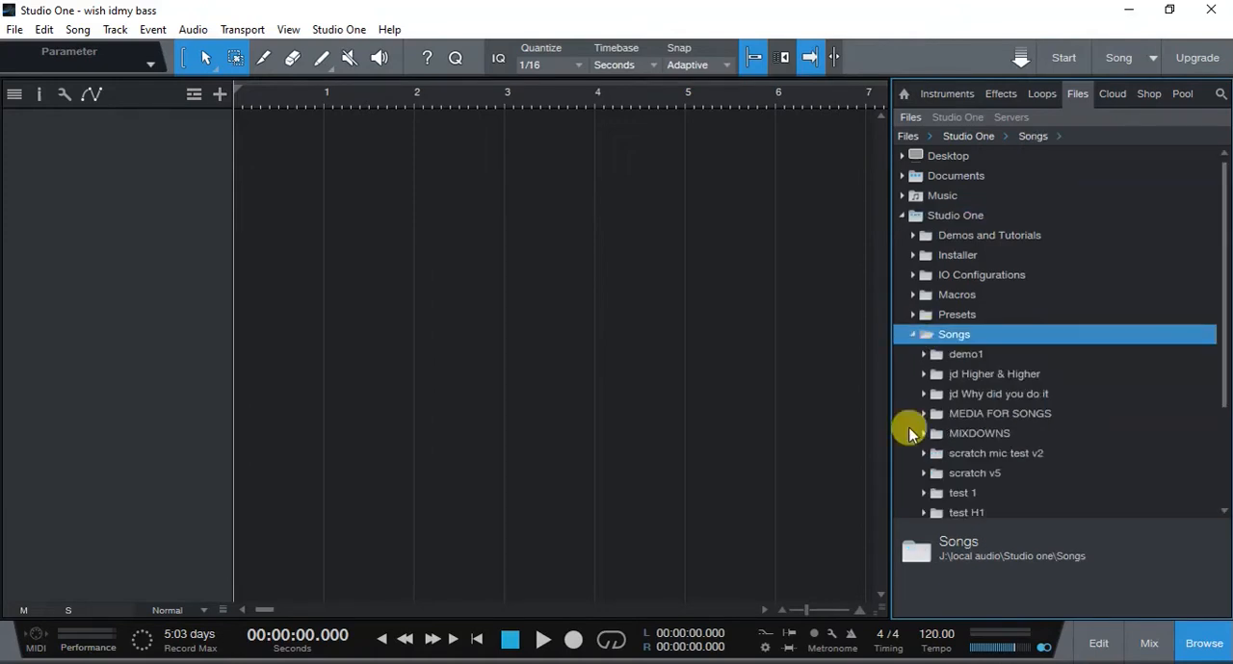
{"action": "left_click", "coordinate": [921, 415]}
{"action": "left_click", "coordinate": [955, 433]}
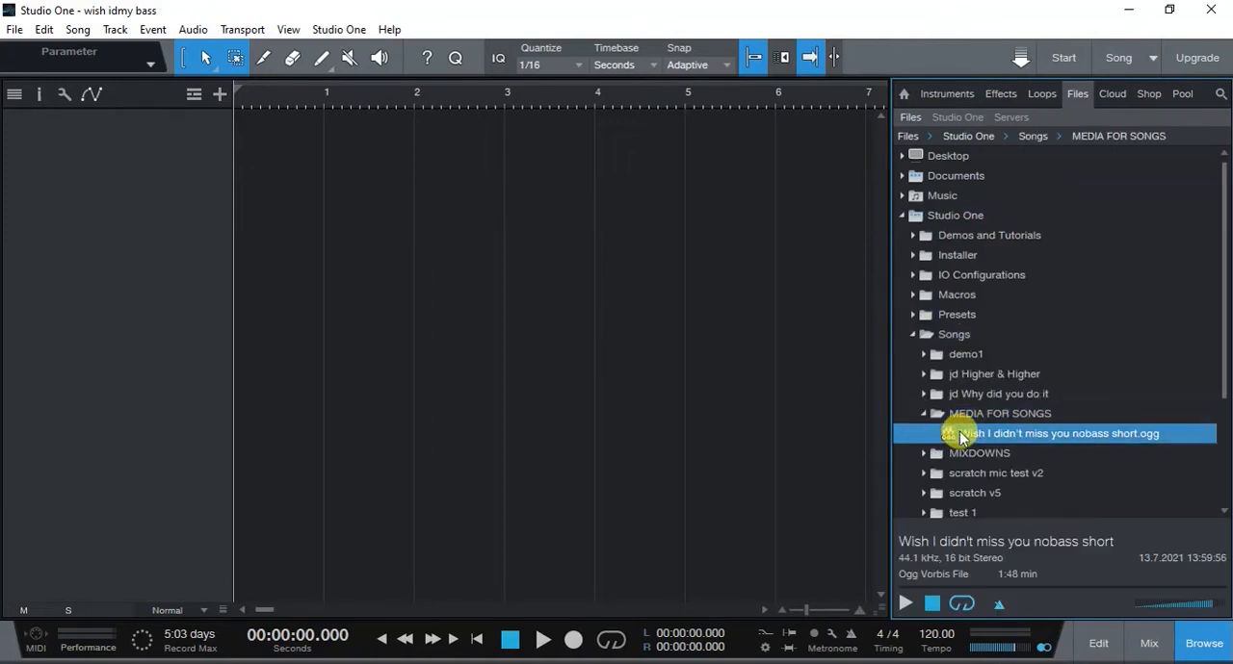
{"action": "left_click_drag", "start_coordinate": [956, 434], "coordinate": [248, 133]}
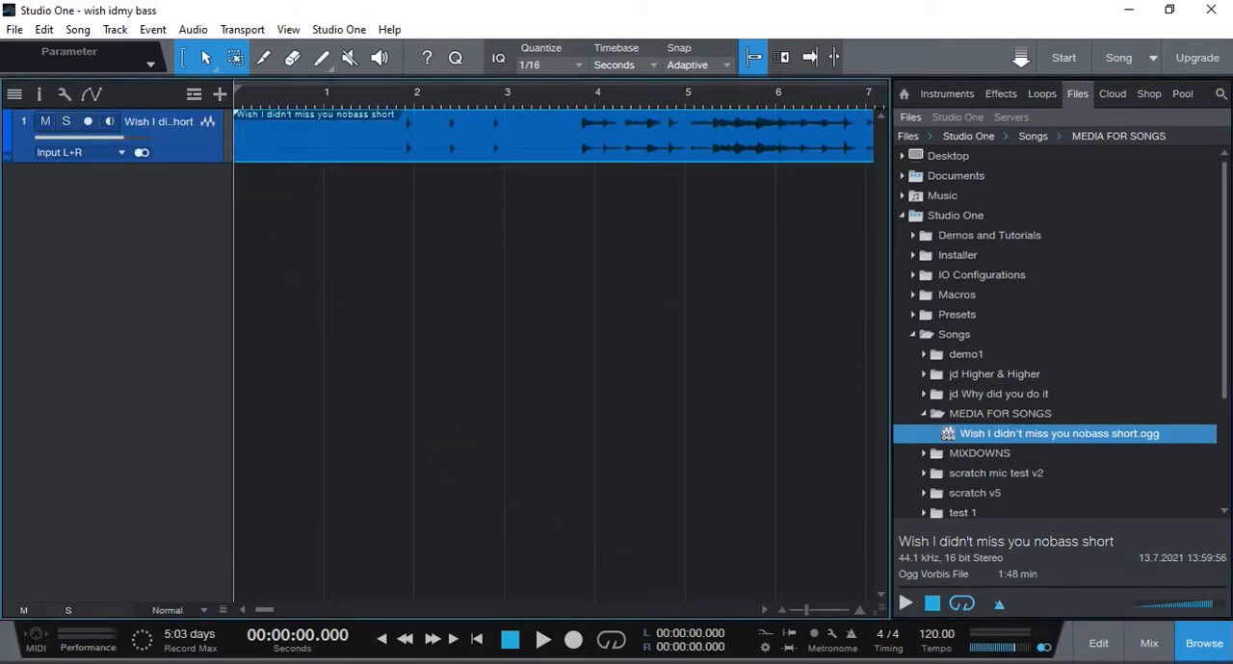
{"action": "left_click", "coordinate": [1194, 647]}
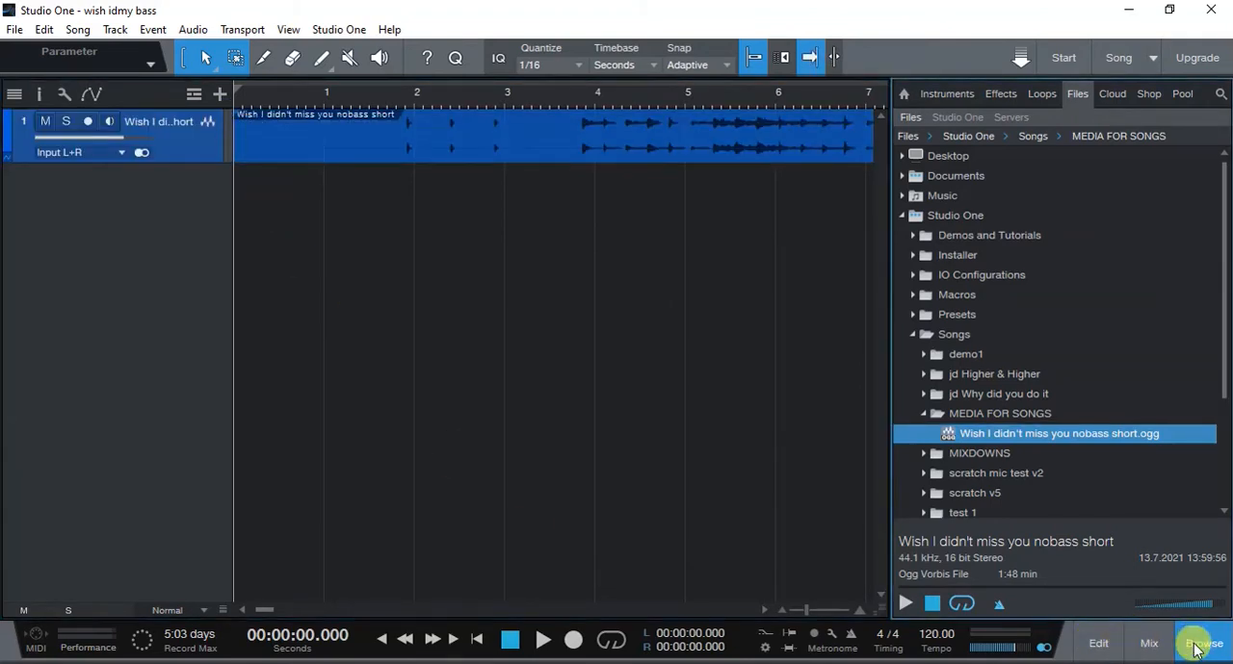
- Play the imported backing track from about 3.5 seconds and stop playback
{"action": "left_click", "coordinate": [555, 91]}
{"action": "key", "text": "space"}
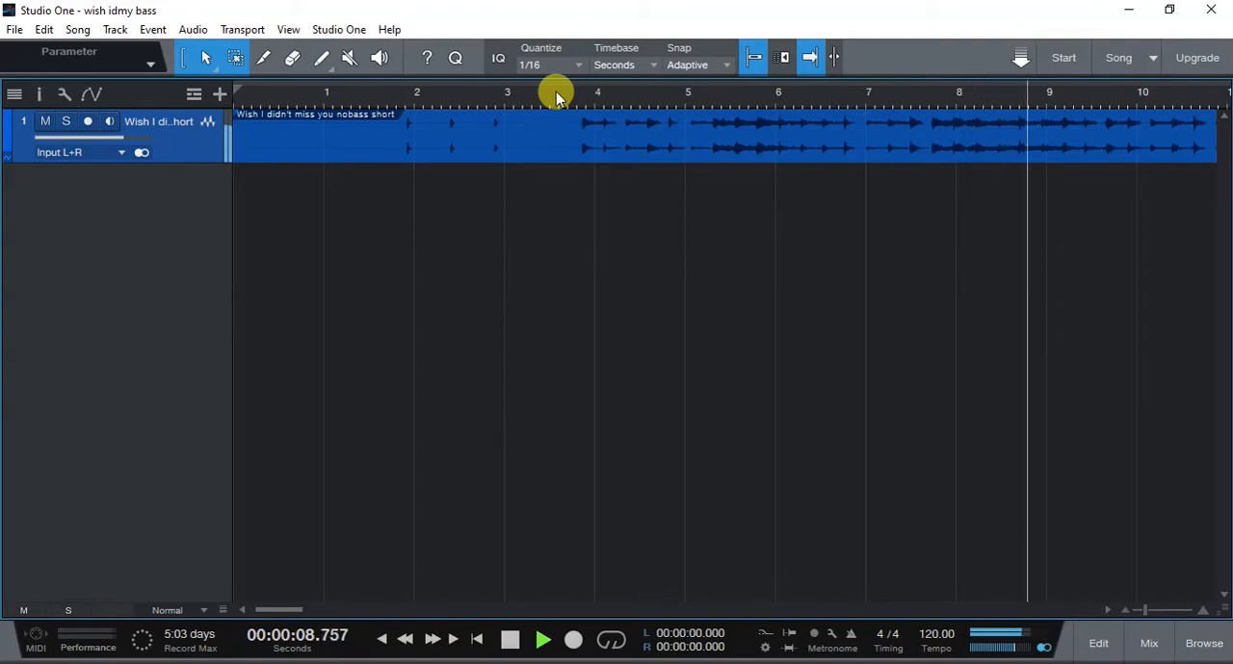
{"action": "key", "text": "space"}
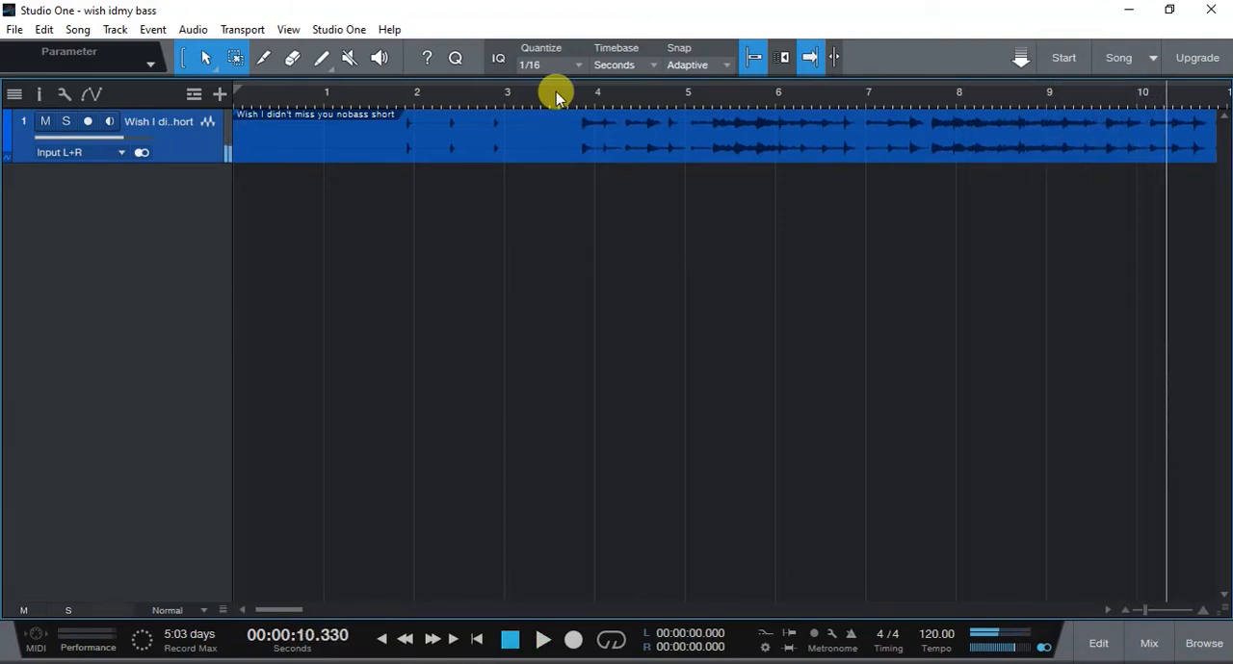
- Enable Return to Start on Stop and test it by playing from 3.5 seconds and stopping
{"action": "right_click", "coordinate": [607, 639]}
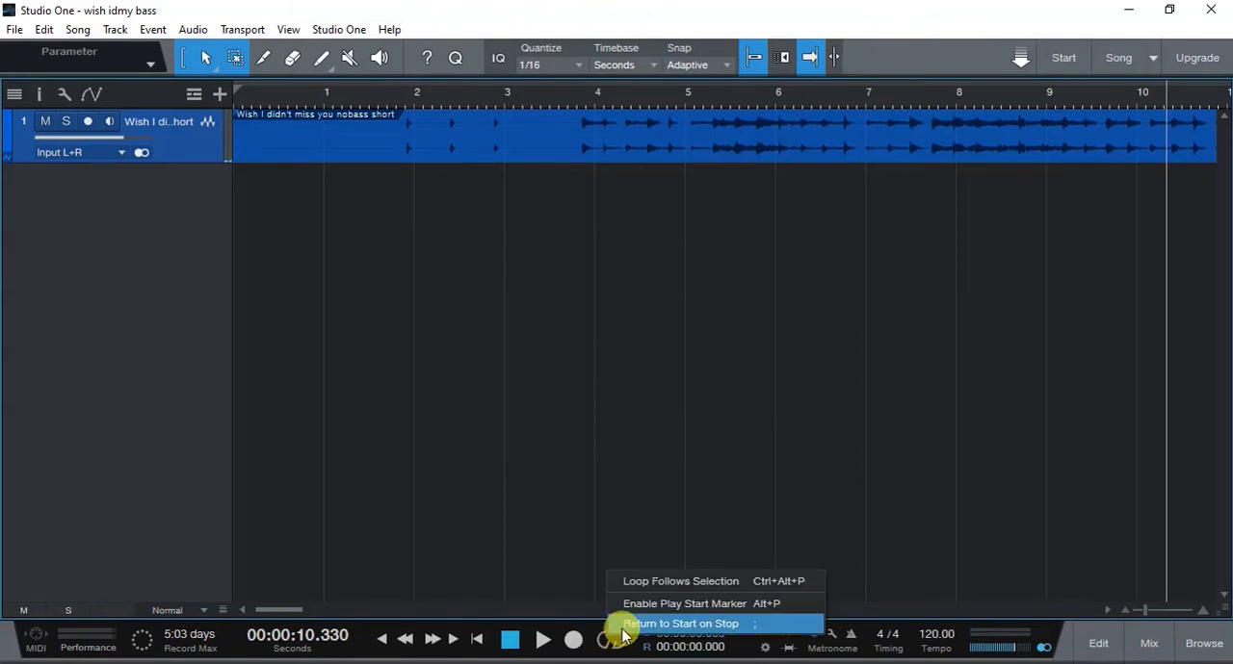
{"action": "left_click", "coordinate": [625, 625]}
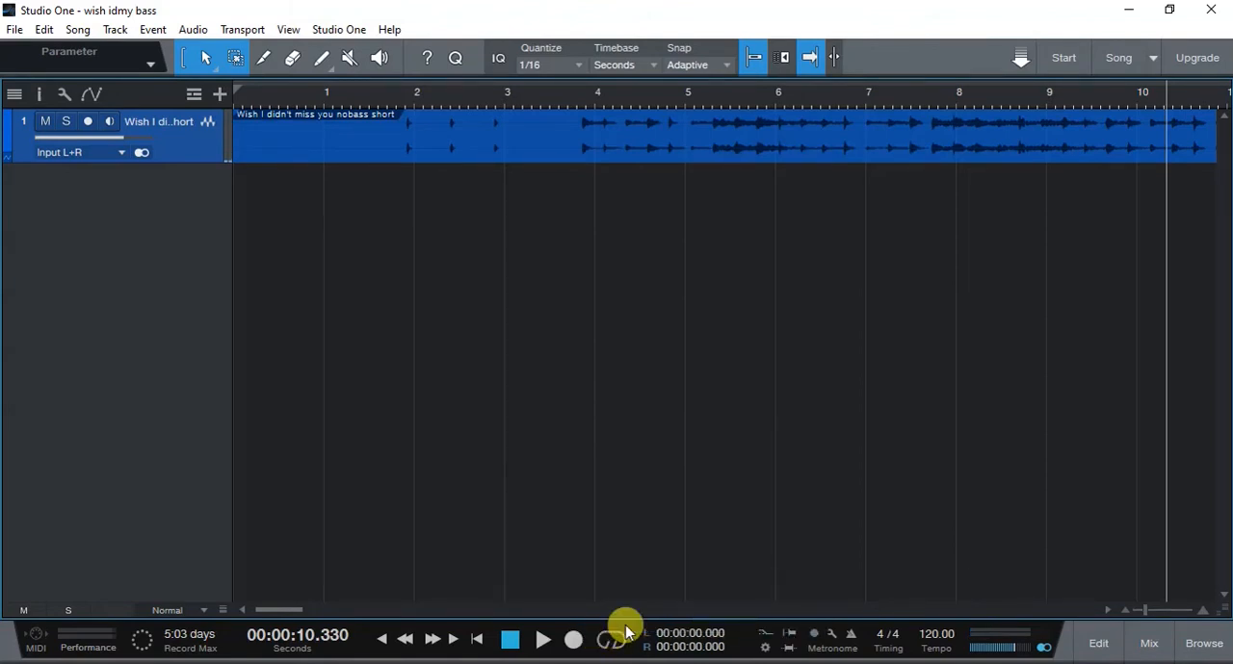
{"action": "left_click", "coordinate": [552, 97]}
{"action": "key", "text": "space"}
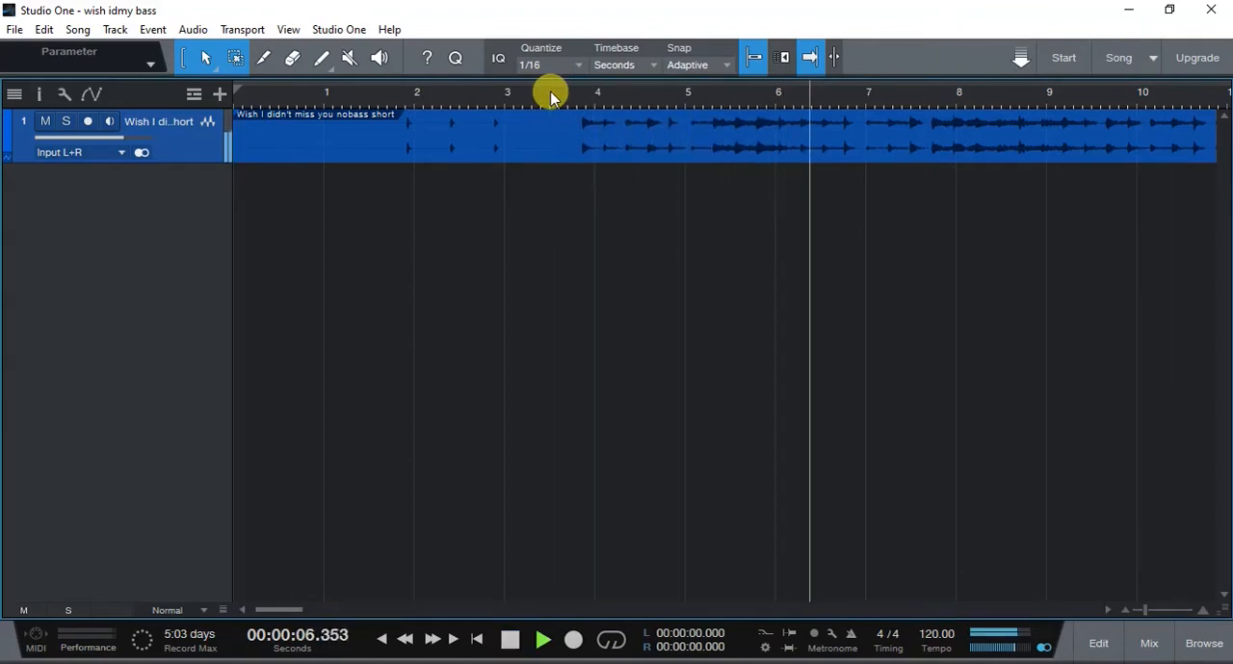
{"action": "key", "text": "space"}
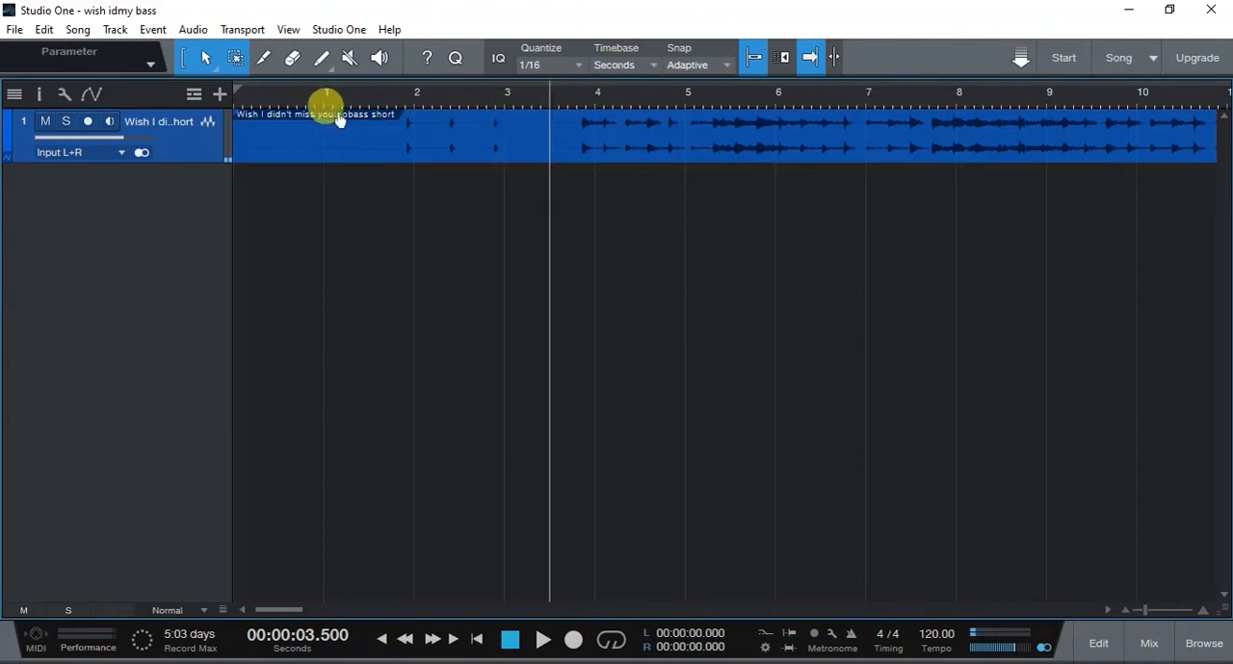
- Show the marker track and align the song's End marker with the end of the backing track
{"action": "left_click", "coordinate": [193, 96]}
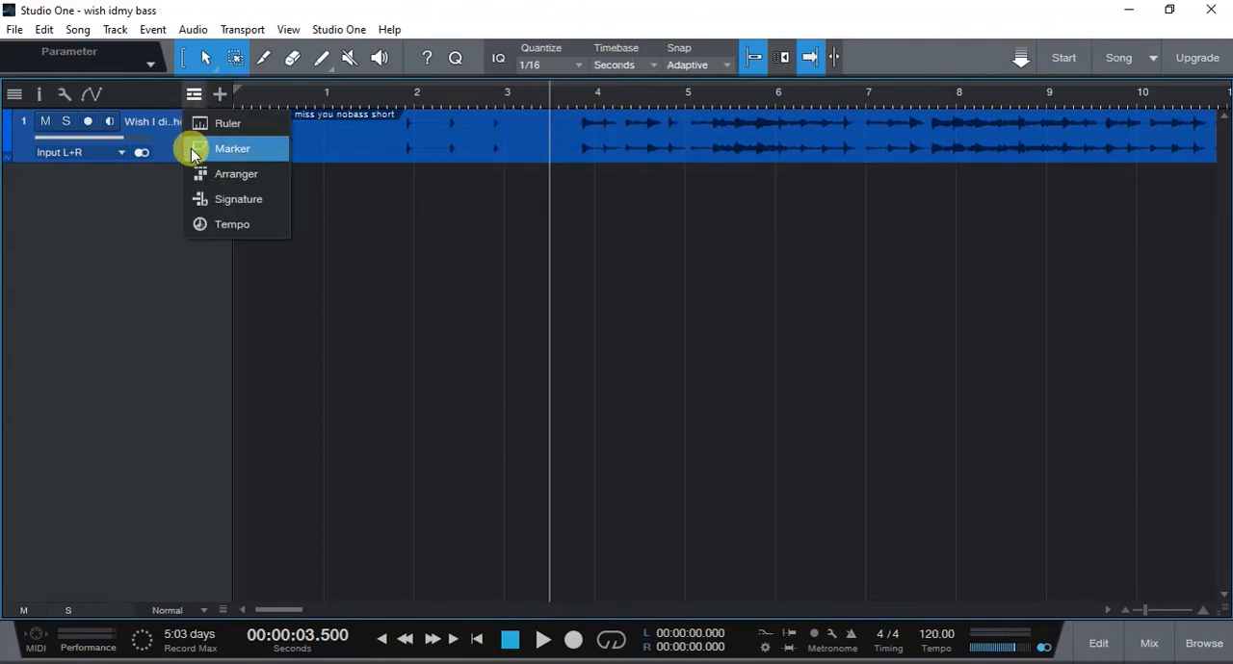
{"action": "left_click", "coordinate": [193, 152]}
{"action": "left_click_drag", "start_coordinate": [476, 91], "coordinate": [460, 12]}
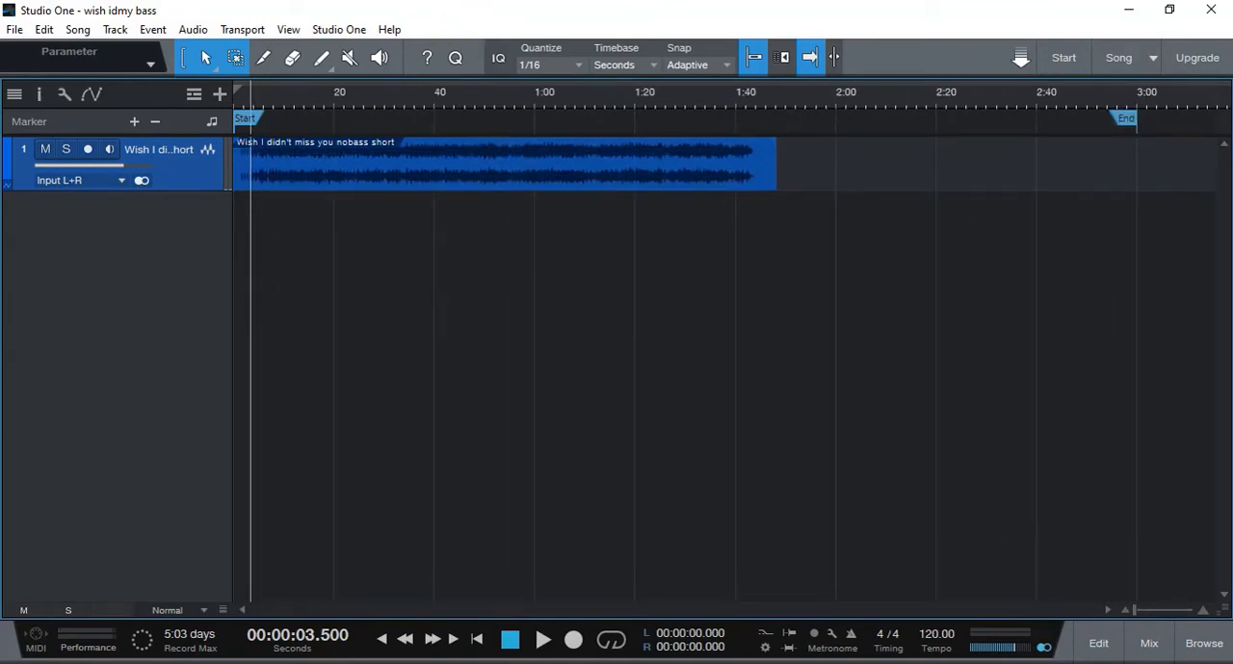
{"action": "key", "text": "alt+y"}
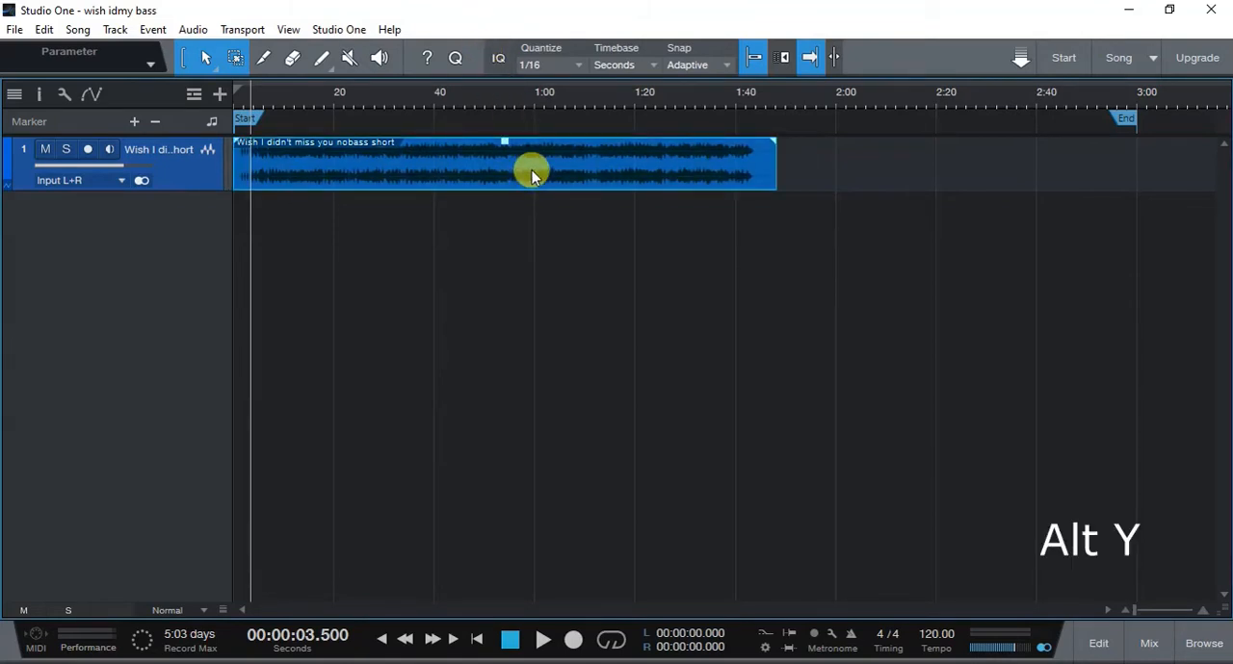
{"action": "key", "text": "alt+y"}
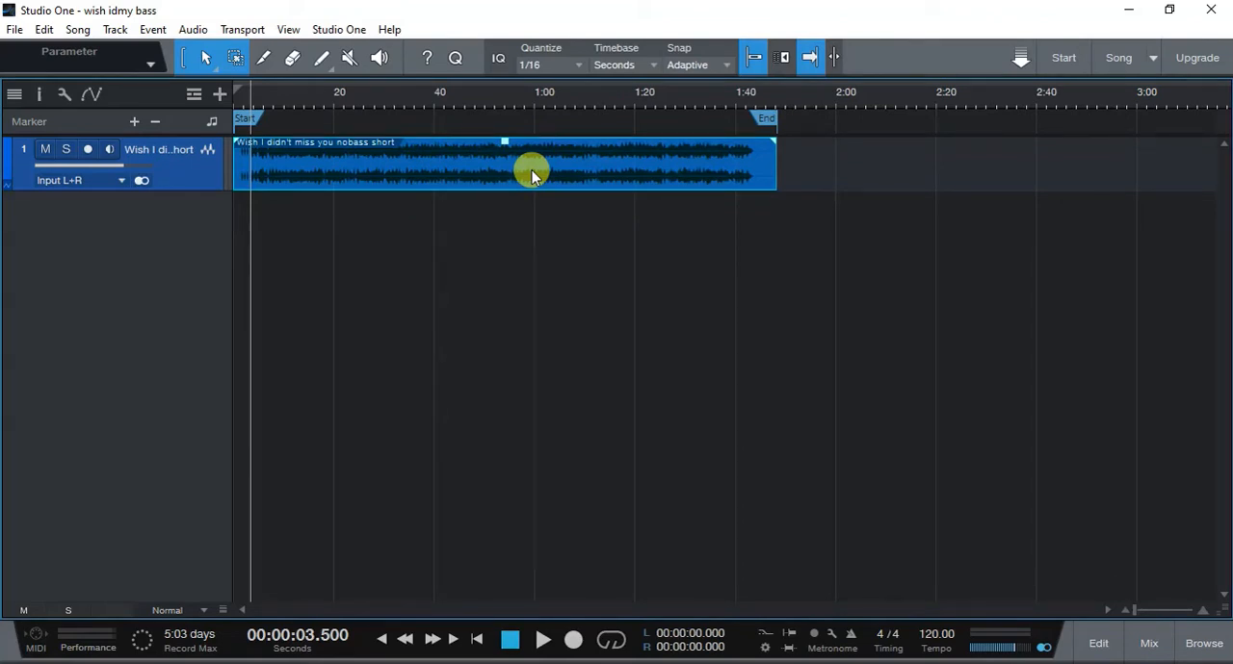
{"action": "key", "text": "z"}
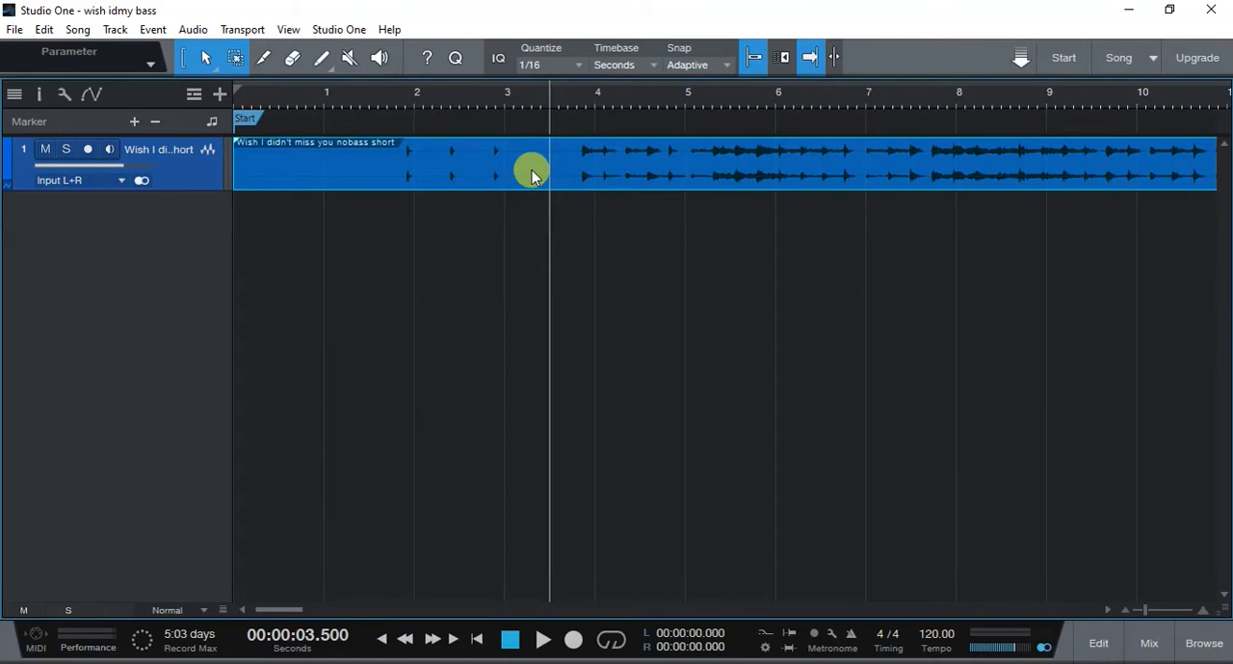
- Insert a marker at 3.5 seconds and name it "start"
{"action": "key", "text": "Insert"}
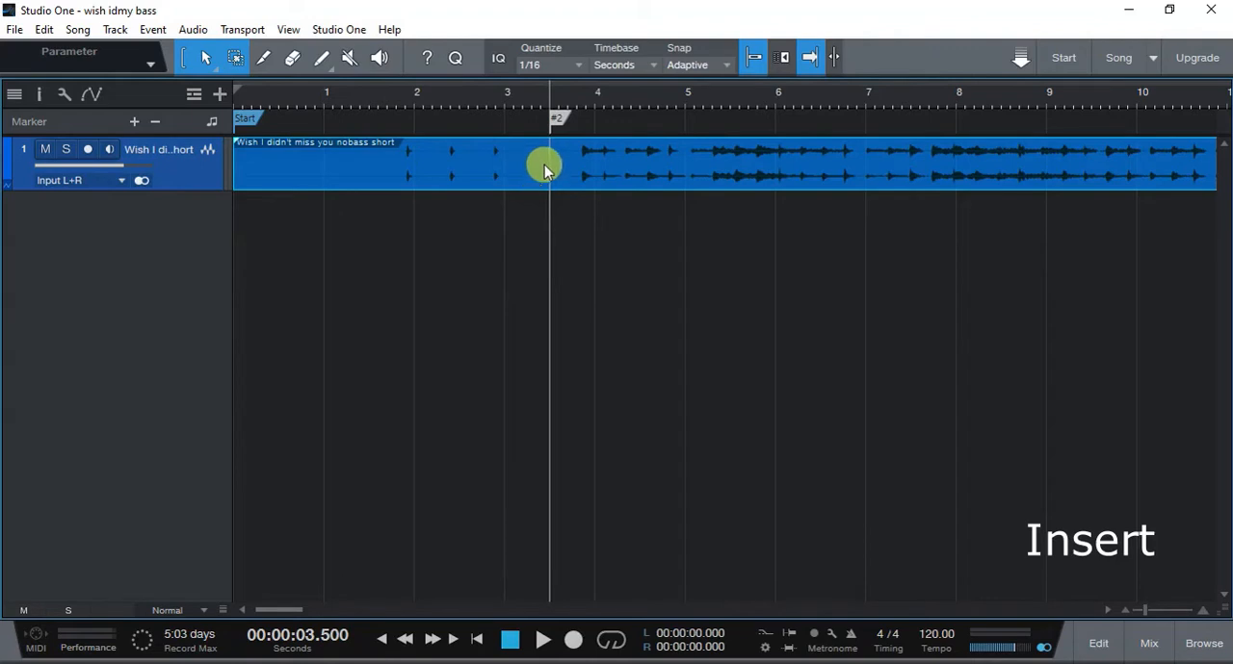
{"action": "double_click", "coordinate": [554, 120]}
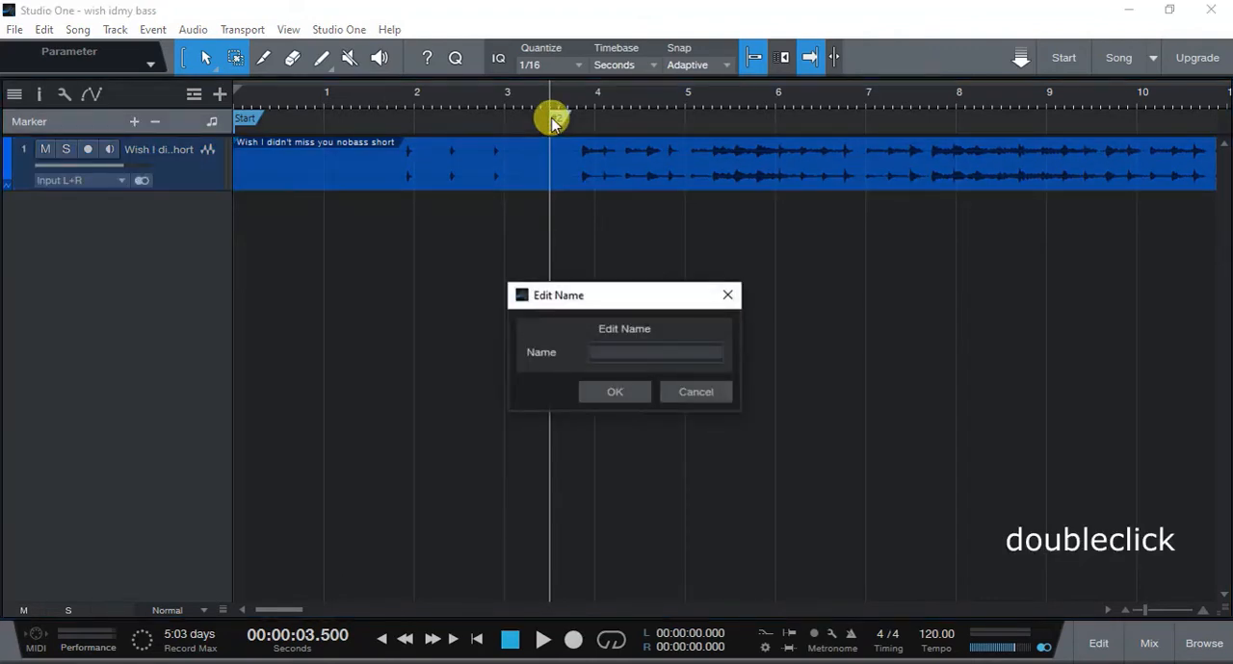
{"action": "type", "text": "start"}
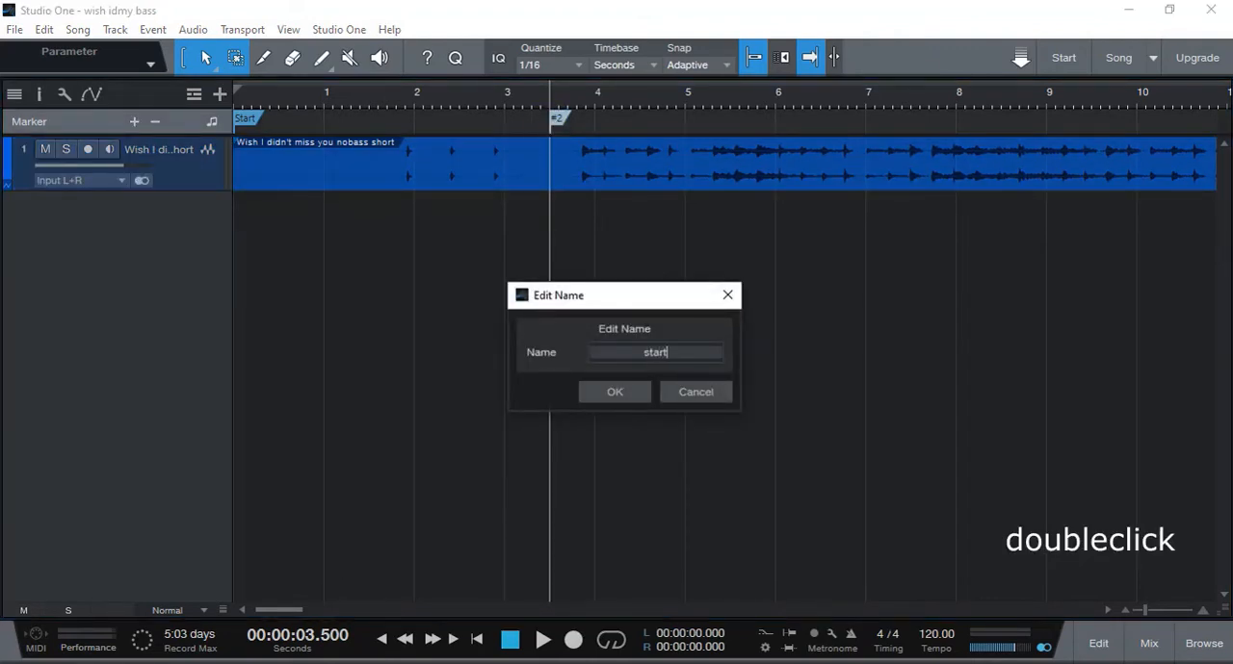
{"action": "left_click", "coordinate": [617, 390]}
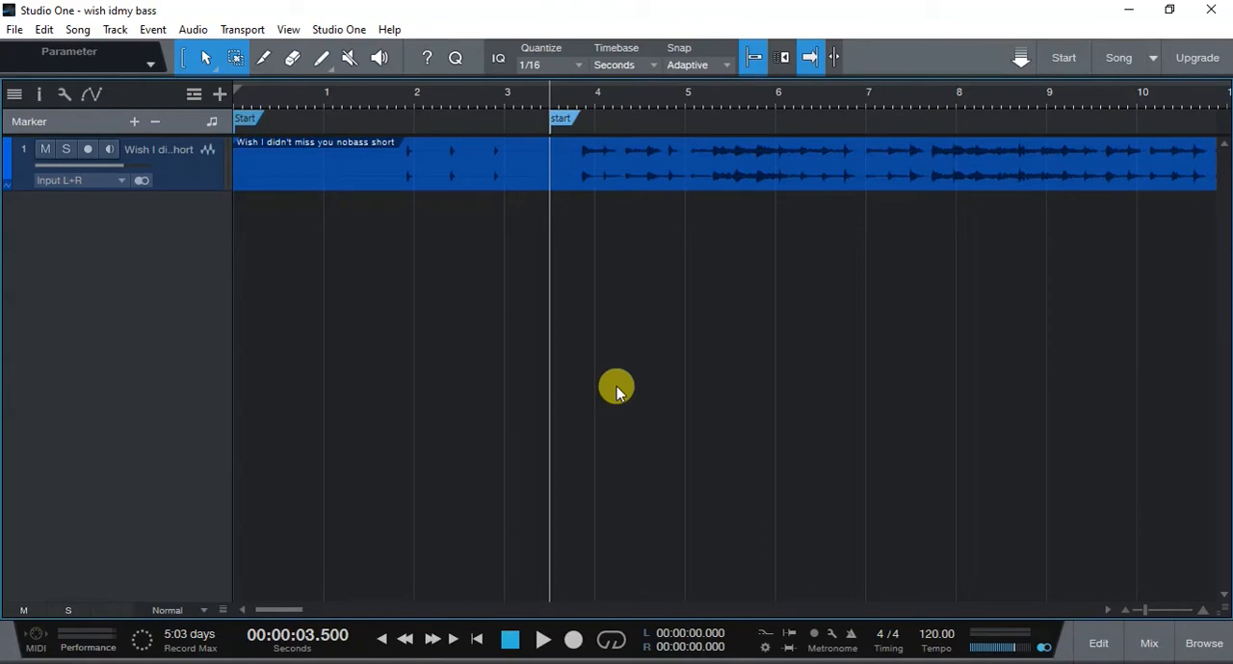
- Add a mono audio track and name it "alx bass"
{"action": "left_click", "coordinate": [114, 29]}
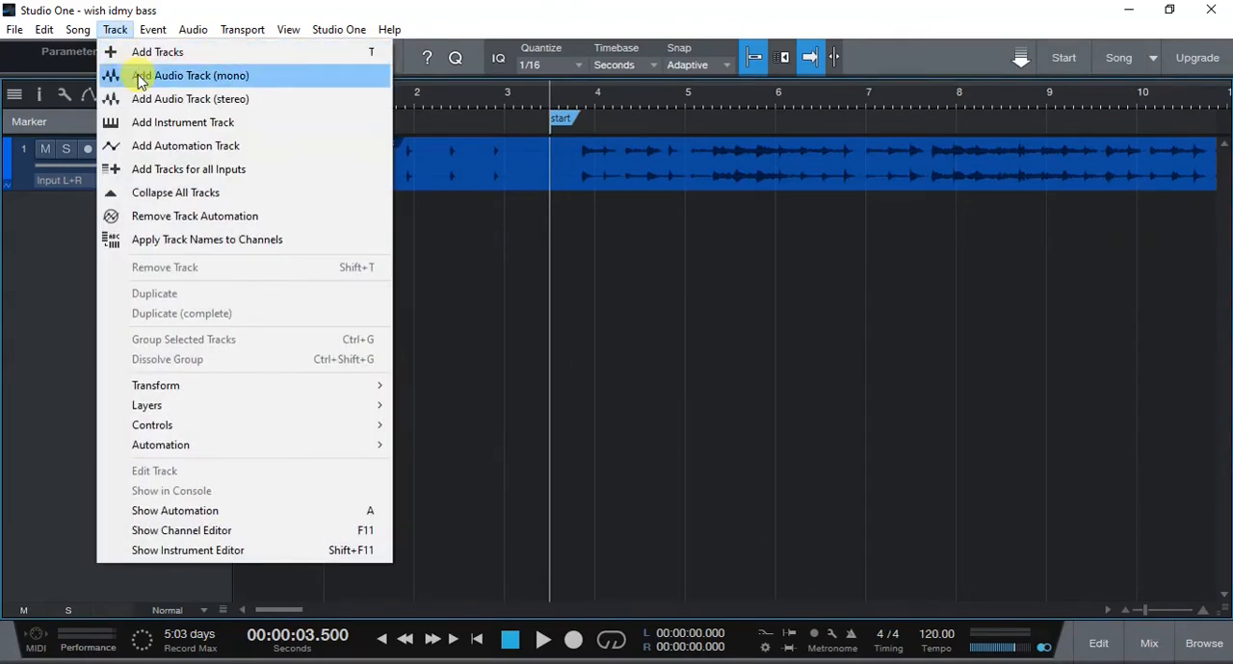
{"action": "left_click", "coordinate": [141, 77]}
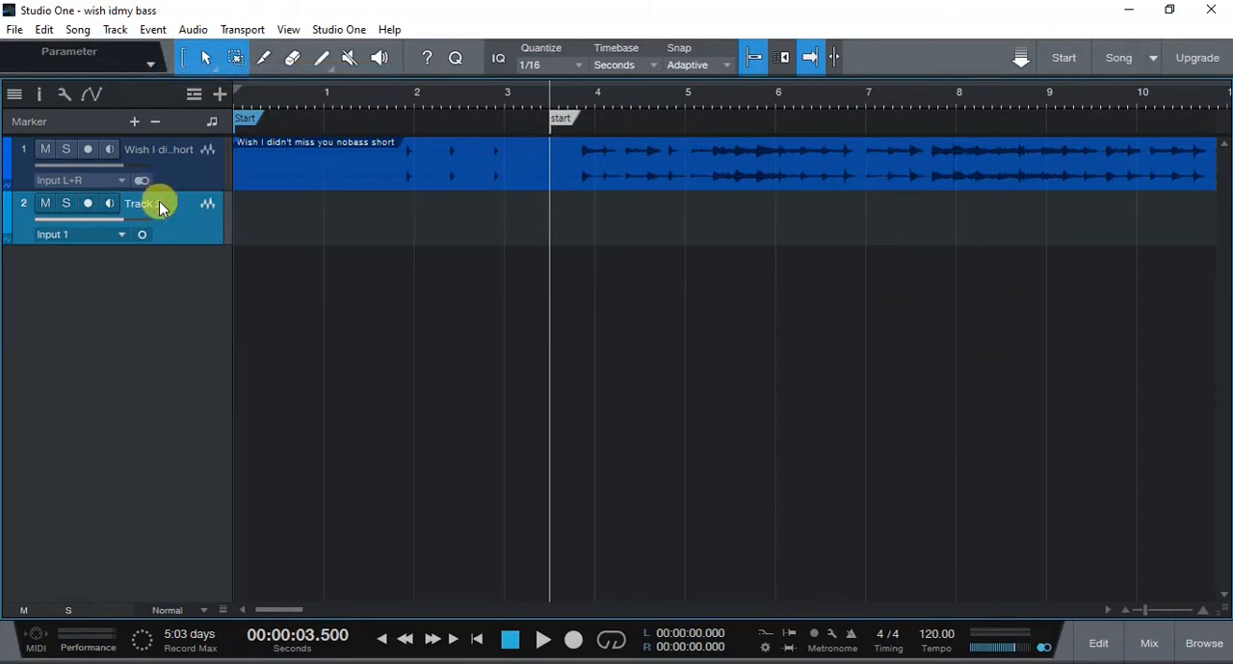
{"action": "type", "text": "alx bass"}
- Assign Input 2 to the alx bass track and set its track colour to yellow
{"action": "left_click", "coordinate": [89, 236]}
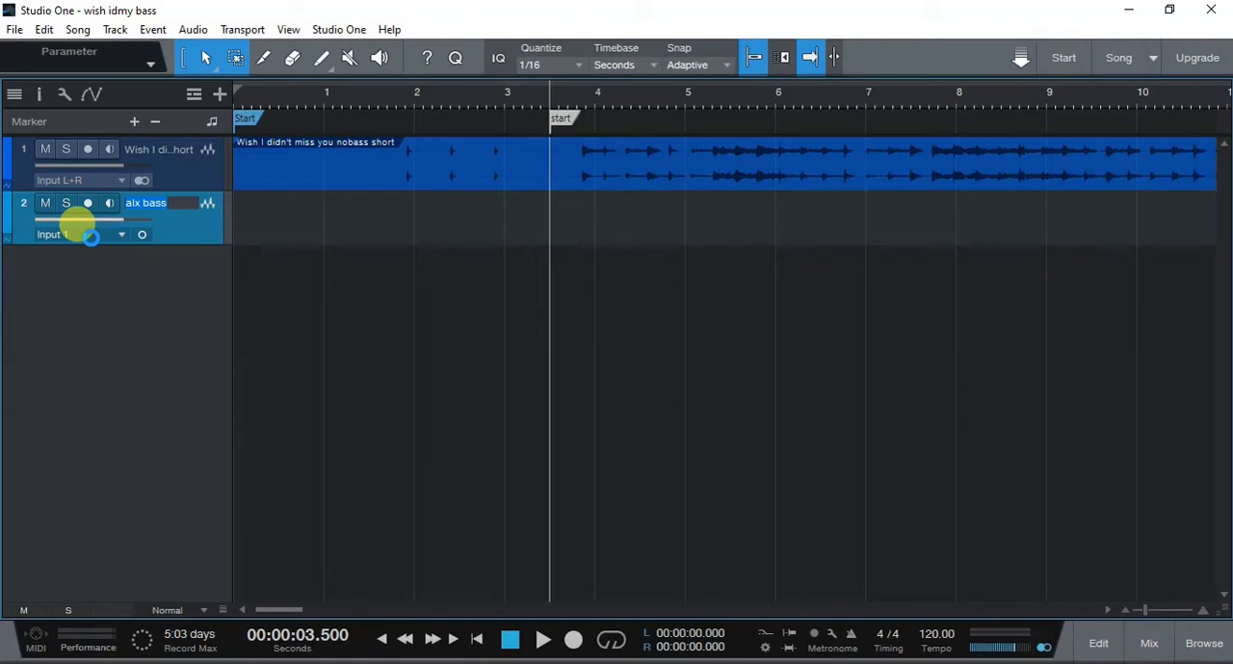
{"action": "left_click", "coordinate": [90, 235]}
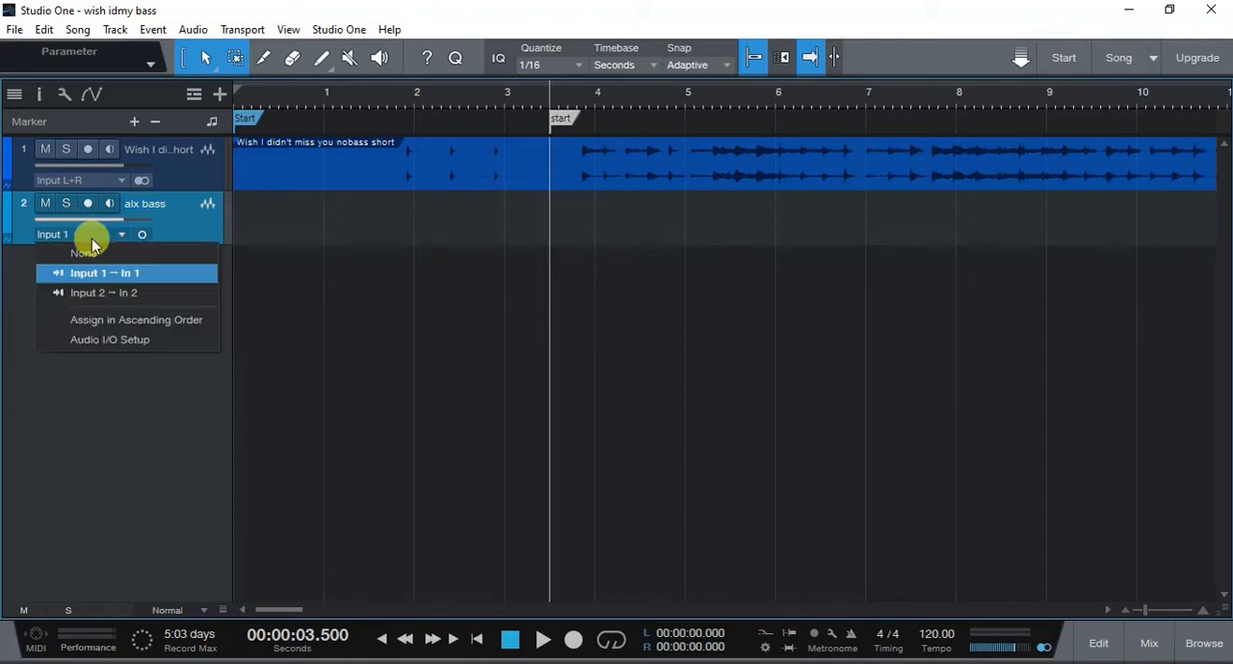
{"action": "left_click", "coordinate": [107, 296]}
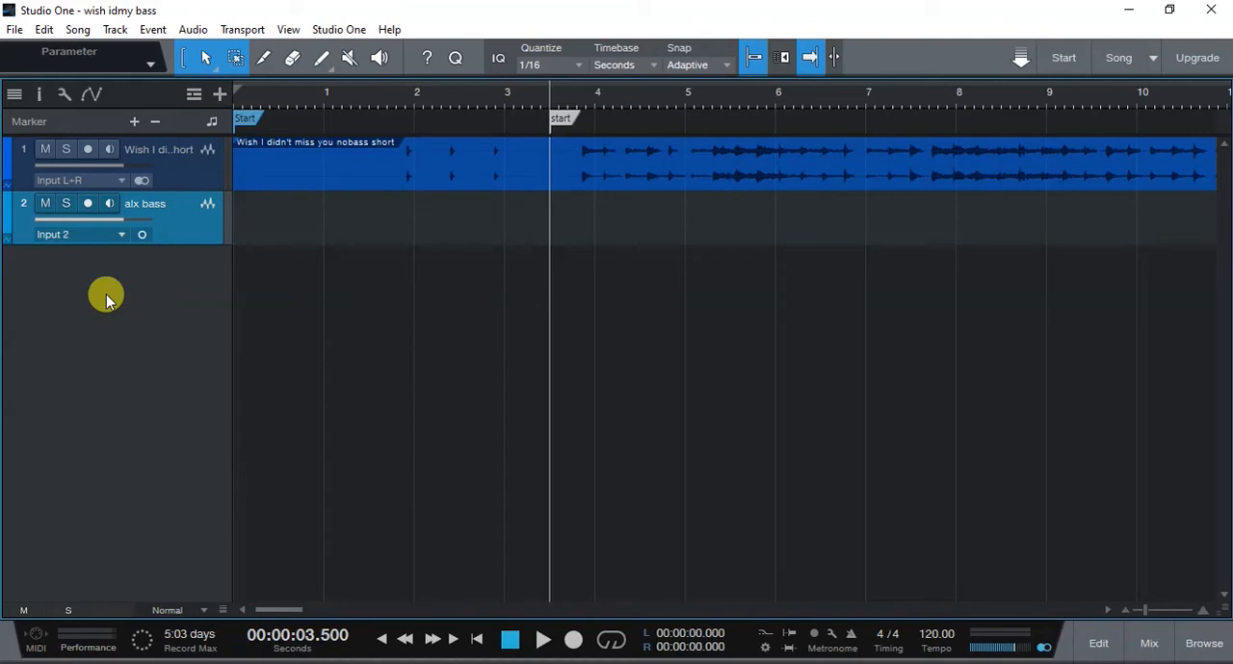
{"action": "left_click", "coordinate": [8, 220]}
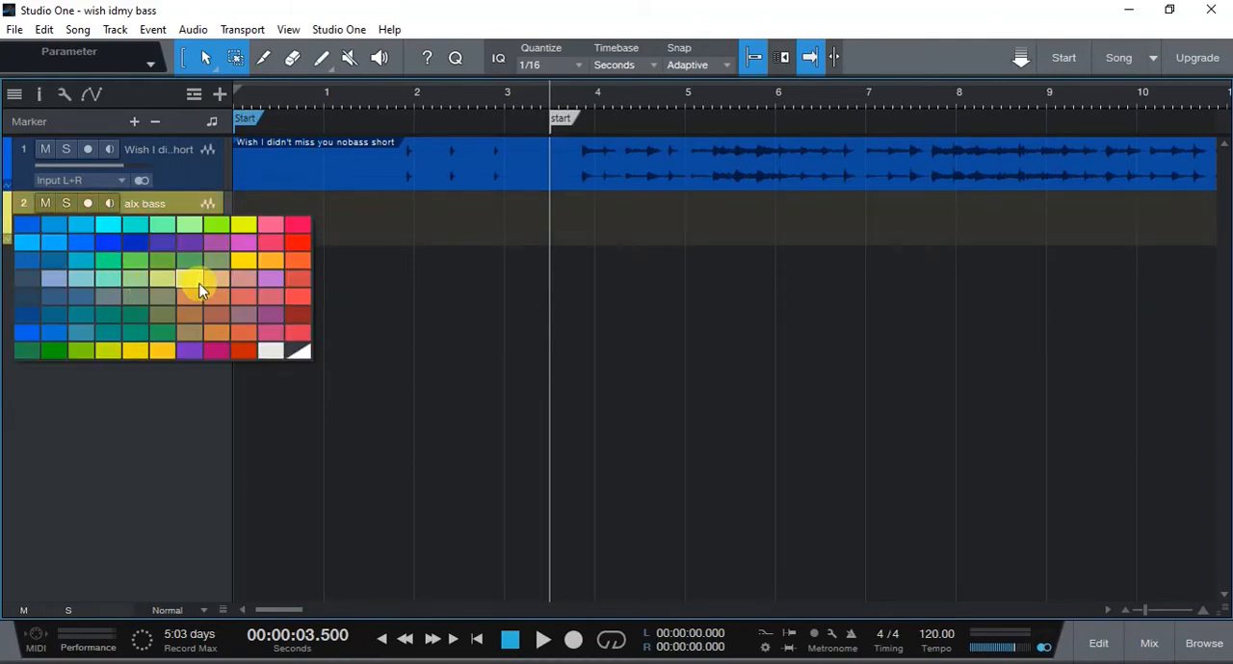
{"action": "left_click", "coordinate": [200, 291]}
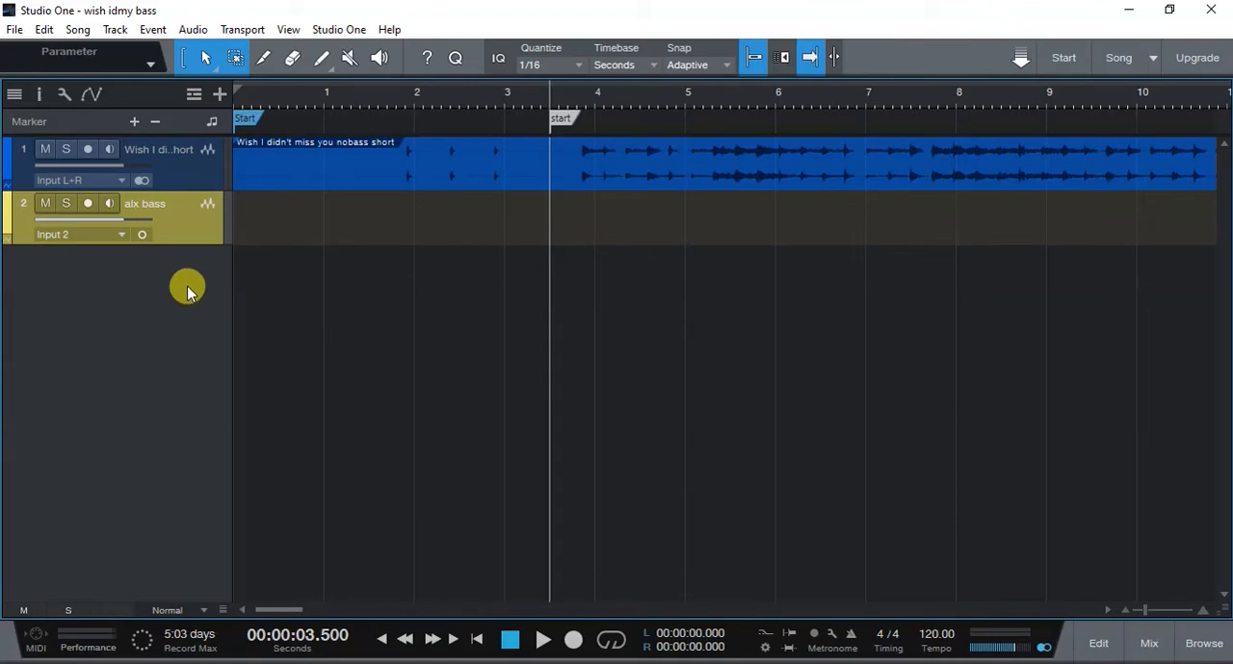
- Show the mixer in its compact height with the input channels displayed and the instrument and channel lists hidden
{"action": "left_click", "coordinate": [1149, 643]}
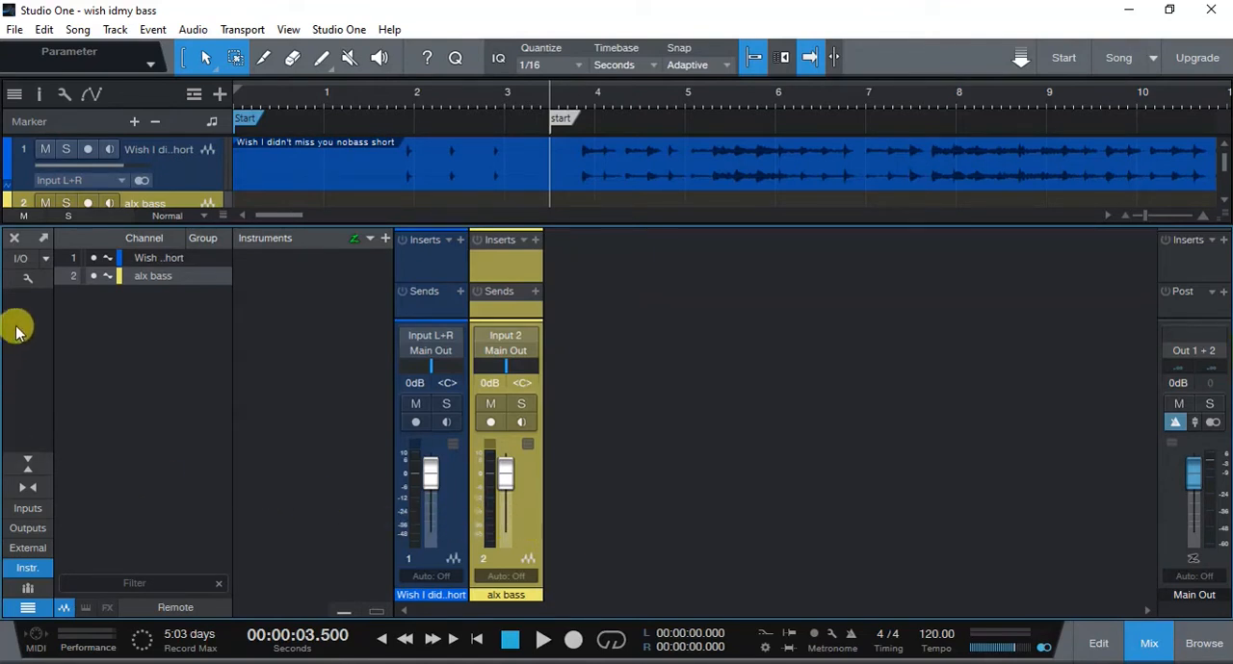
{"action": "left_click", "coordinate": [31, 465]}
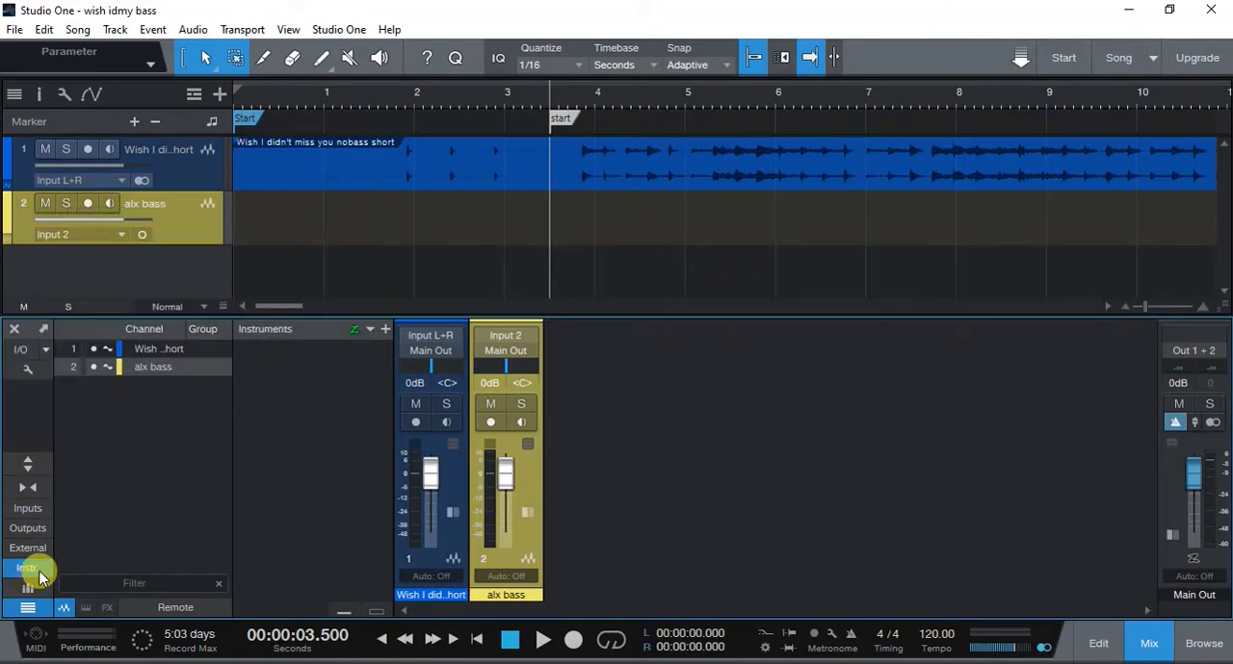
{"action": "left_click", "coordinate": [27, 568]}
{"action": "left_click", "coordinate": [28, 608]}
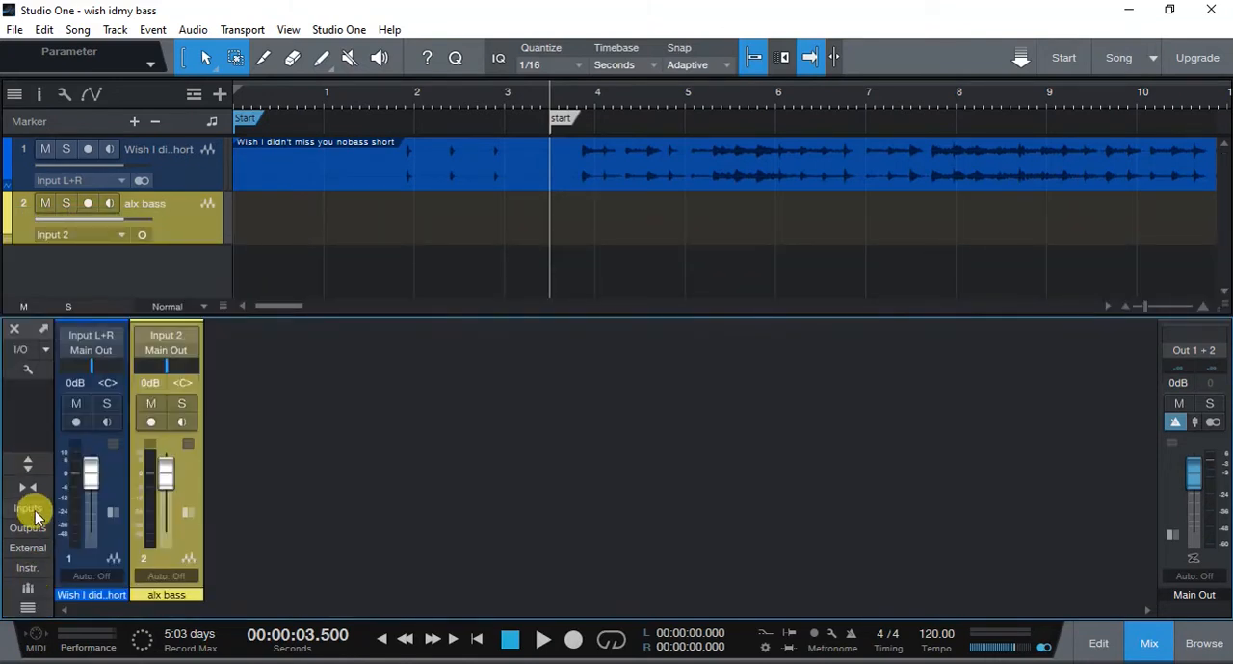
{"action": "left_click", "coordinate": [30, 509]}
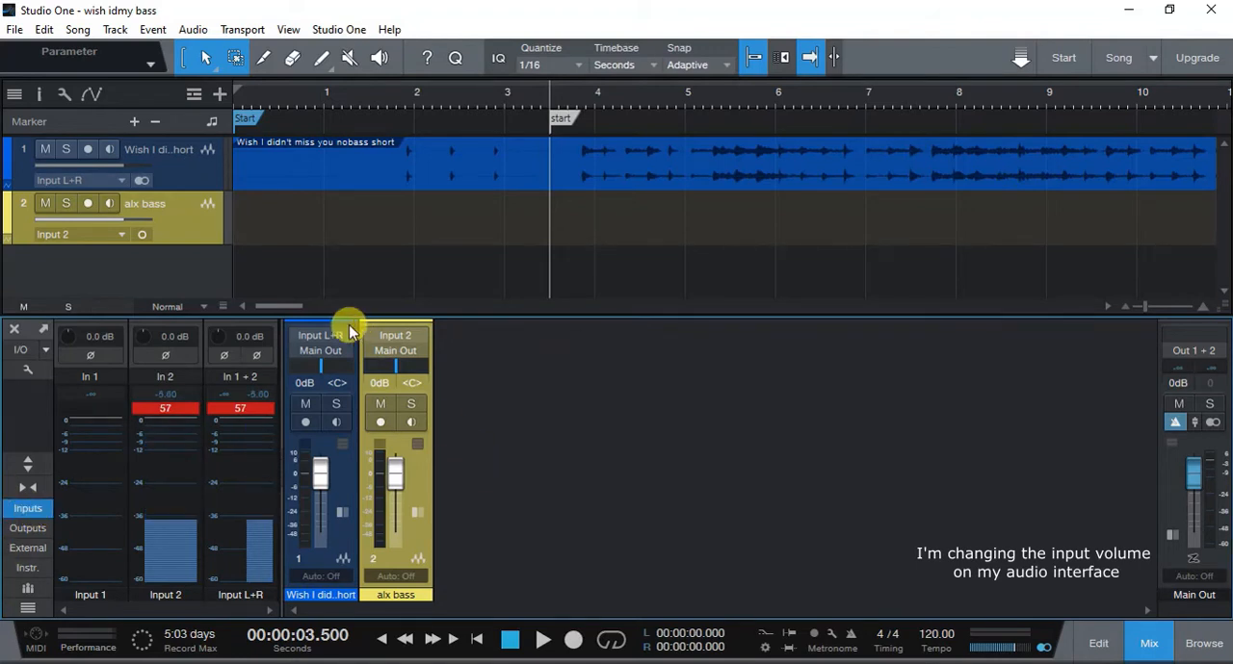
- Reset the clip indicators on Input 2 and Input L+R while checking the bass input level
{"action": "left_click", "coordinate": [189, 413]}
{"action": "left_click", "coordinate": [182, 406]}
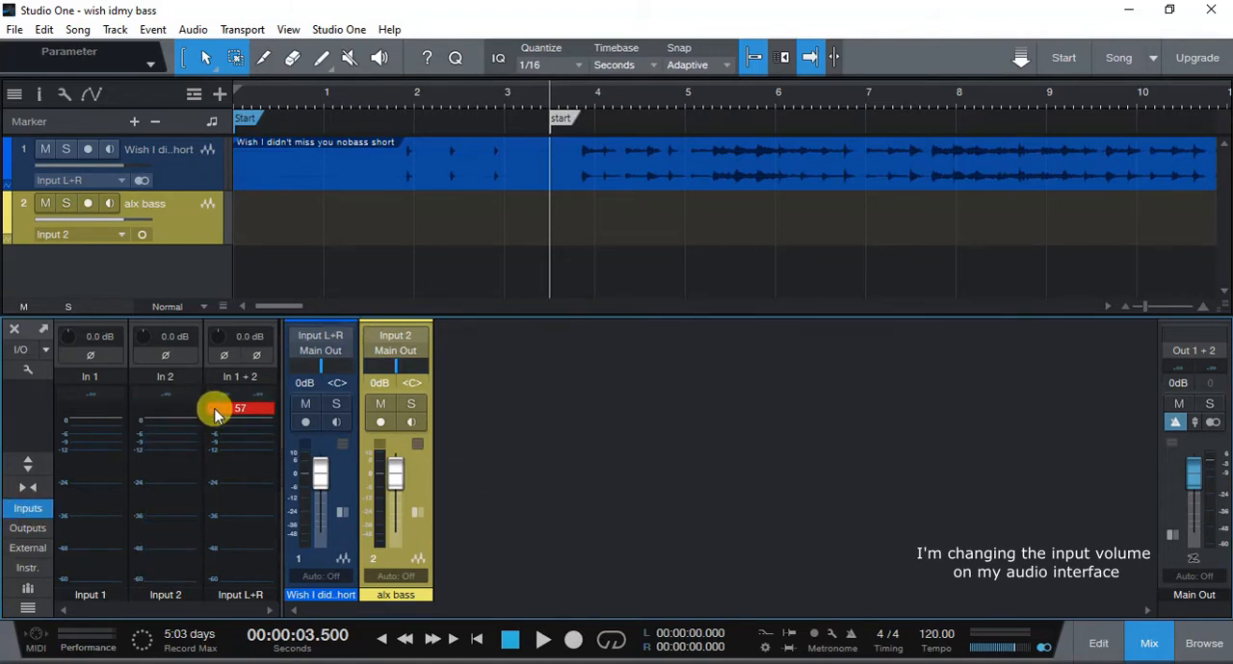
{"action": "left_click", "coordinate": [213, 412]}
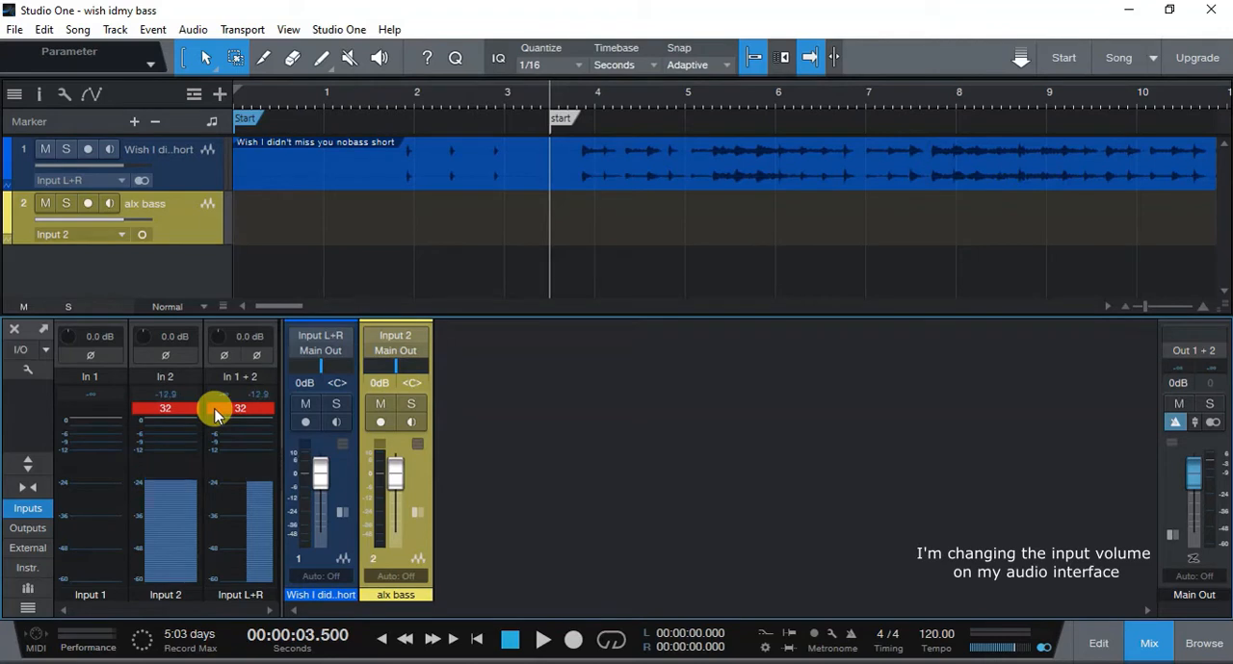
{"action": "left_click", "coordinate": [214, 412]}
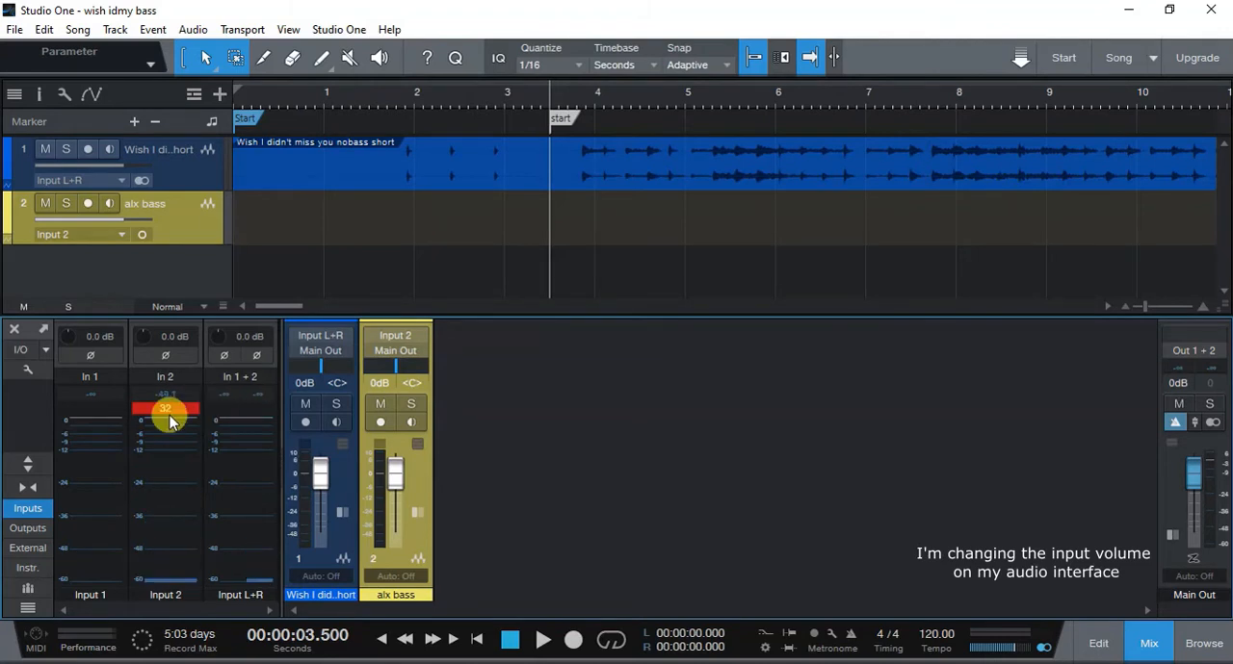
{"action": "left_click", "coordinate": [170, 415]}
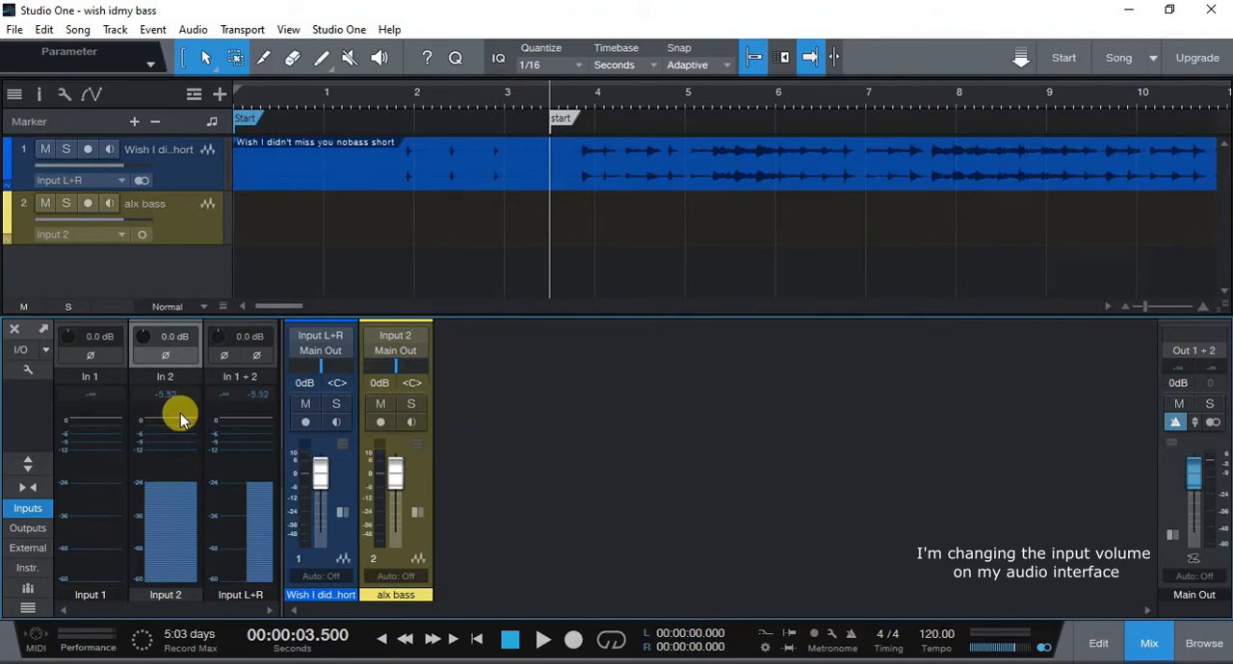
- Arm the alx bass track for recording and switch its input monitoring on and off again
{"action": "left_click", "coordinate": [381, 424]}
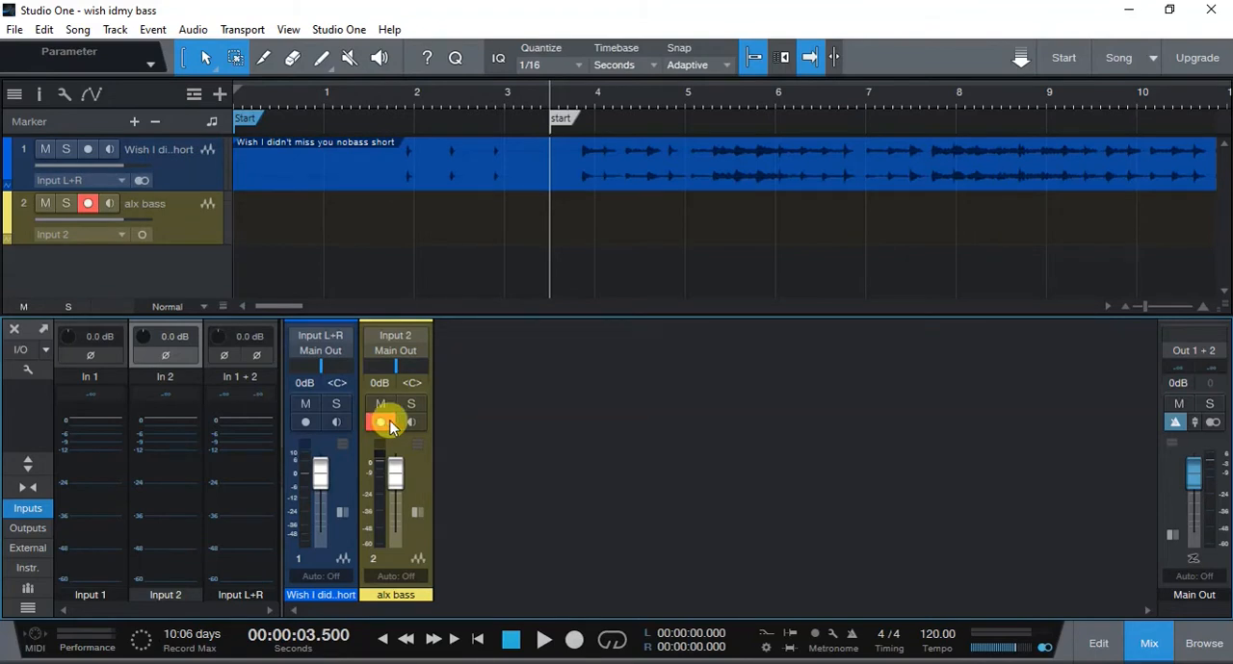
{"action": "left_click", "coordinate": [111, 206]}
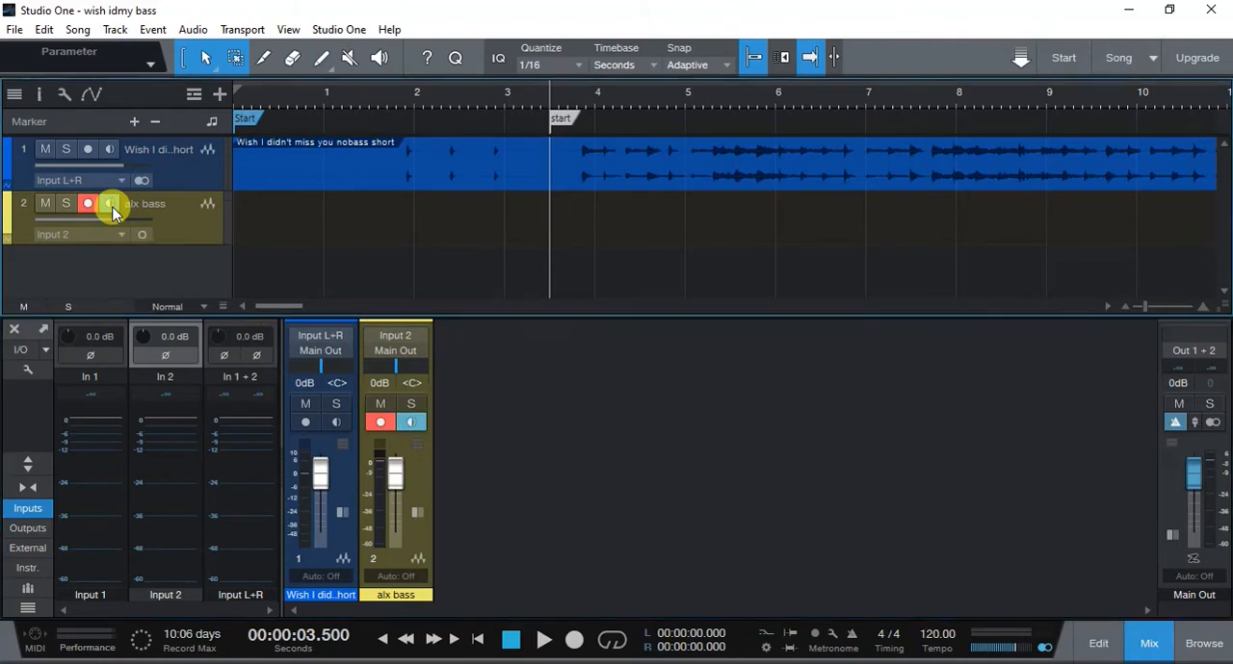
{"action": "left_click", "coordinate": [111, 206]}
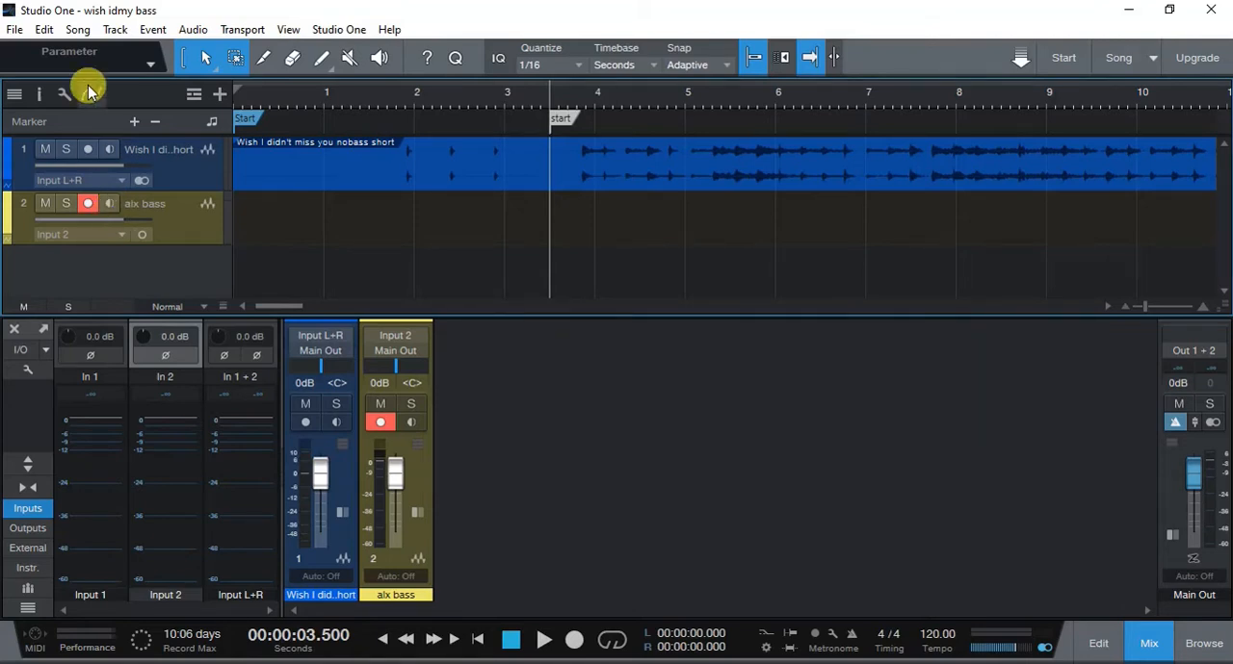
- During playback, lower the backing track's fader to about -10.1 dB, reset its level to 0 dB and stop
{"action": "key", "text": "space"}
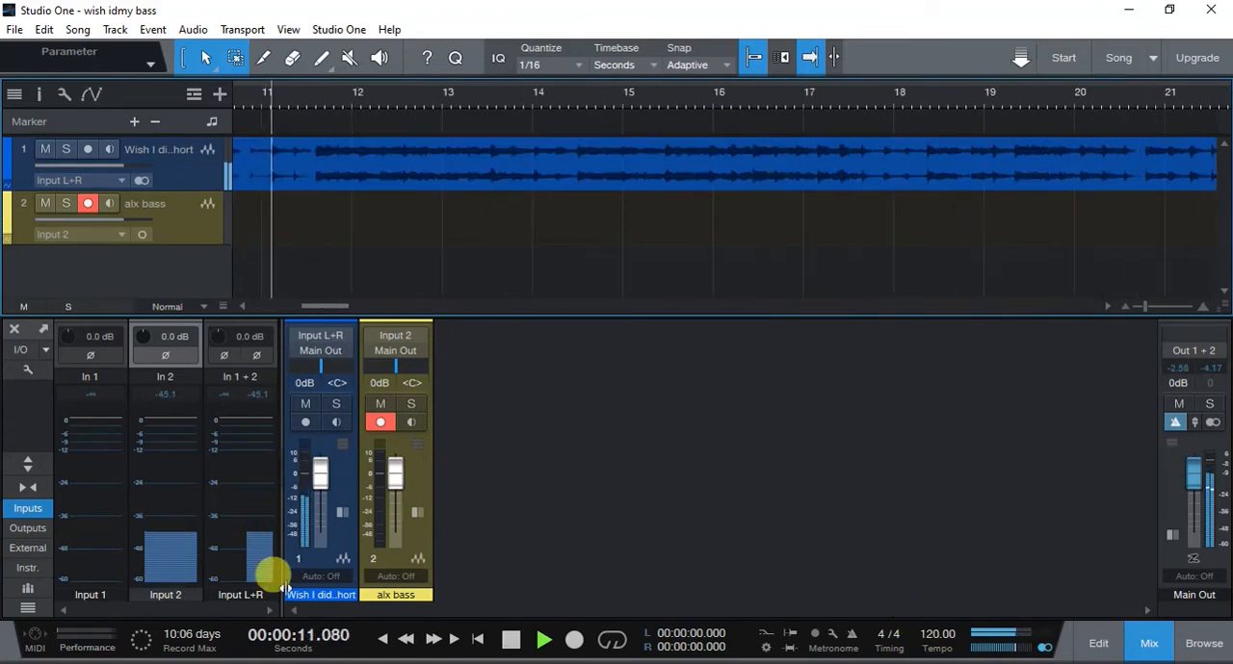
{"action": "left_click_drag", "start_coordinate": [311, 468], "coordinate": [323, 496]}
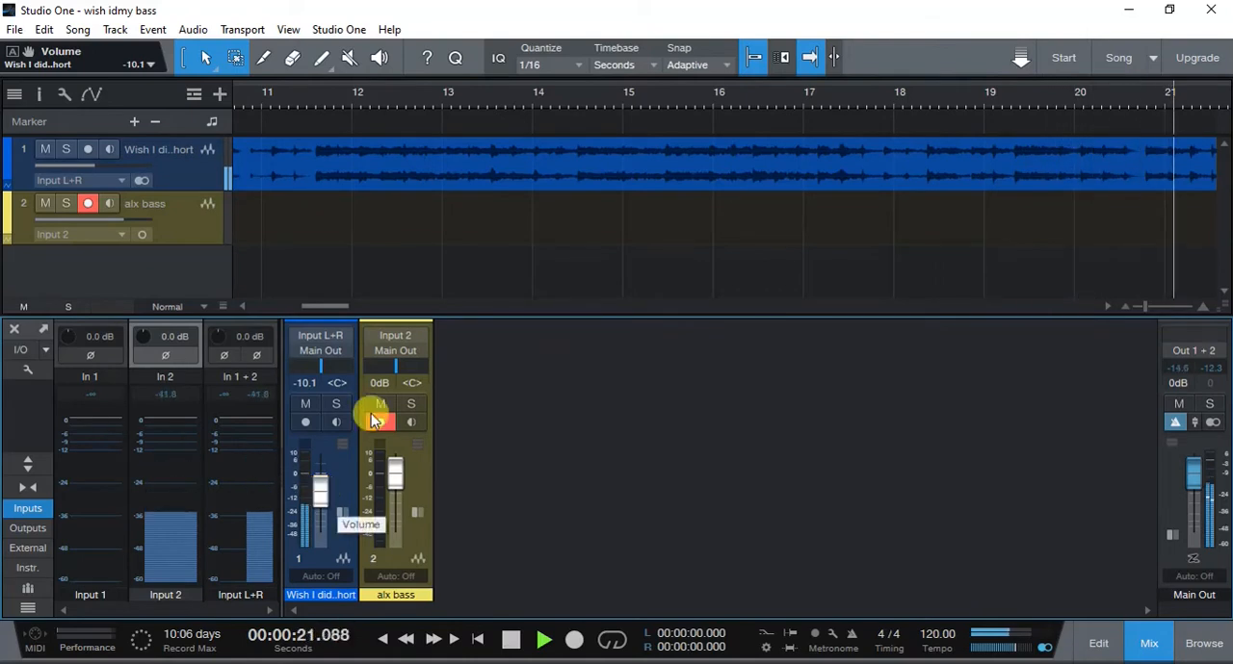
{"action": "left_click", "coordinate": [318, 382]}
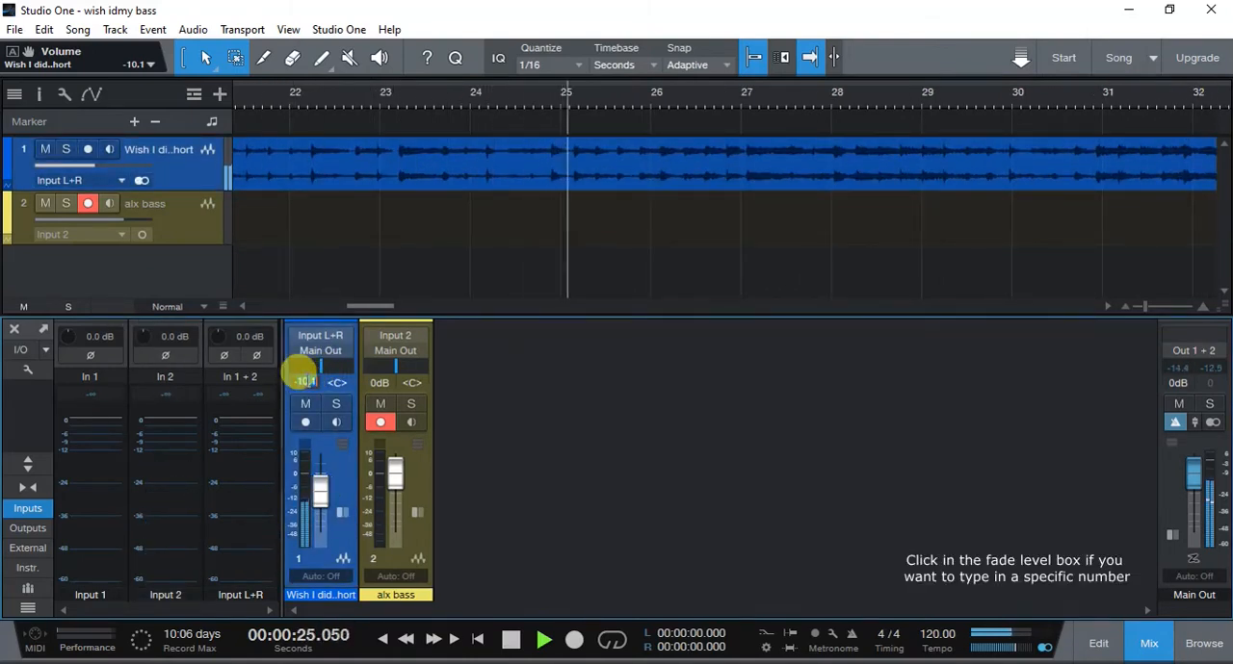
{"action": "type", "text": "-0"}
{"action": "key", "text": "Return"}
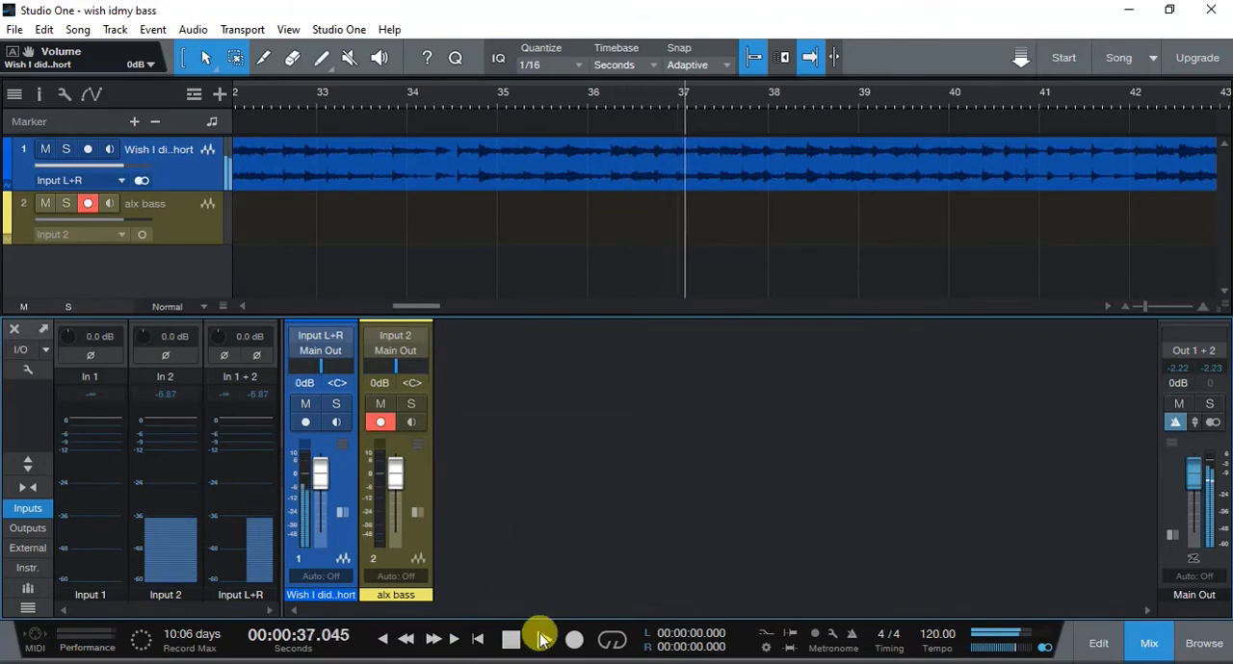
{"action": "left_click", "coordinate": [506, 640]}
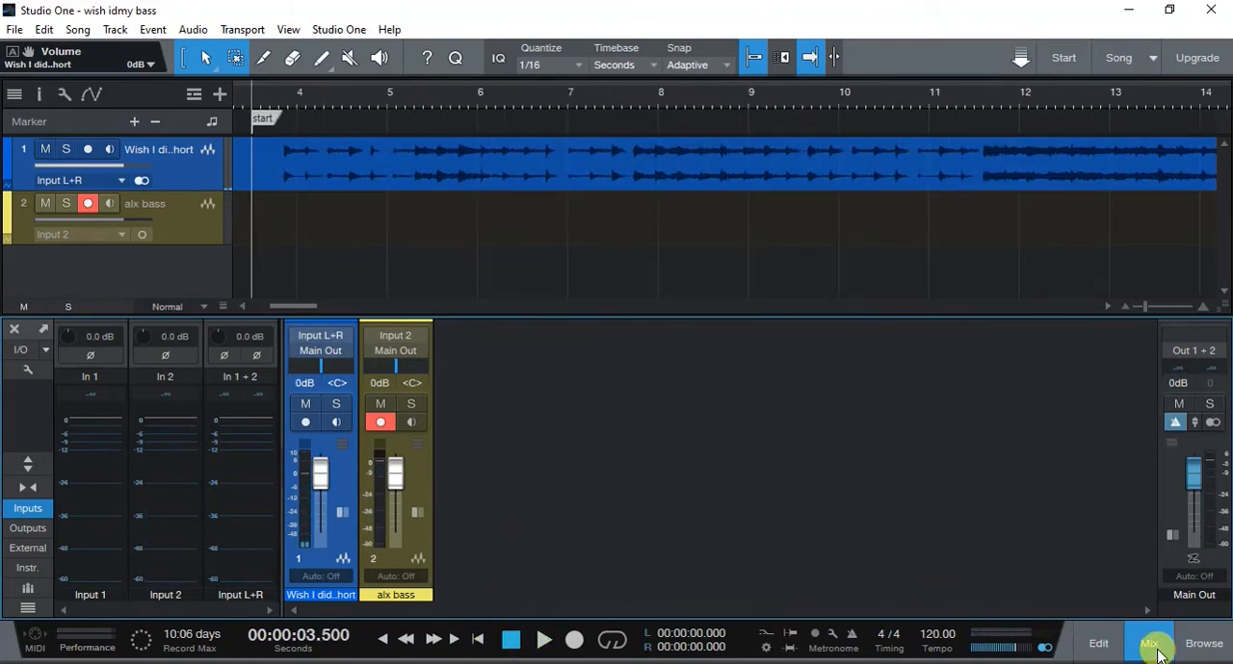
- Hide the mixer, return to the song start and set the record mode to Takes to Layers
{"action": "left_click", "coordinate": [1149, 644]}
{"action": "left_click", "coordinate": [478, 639]}
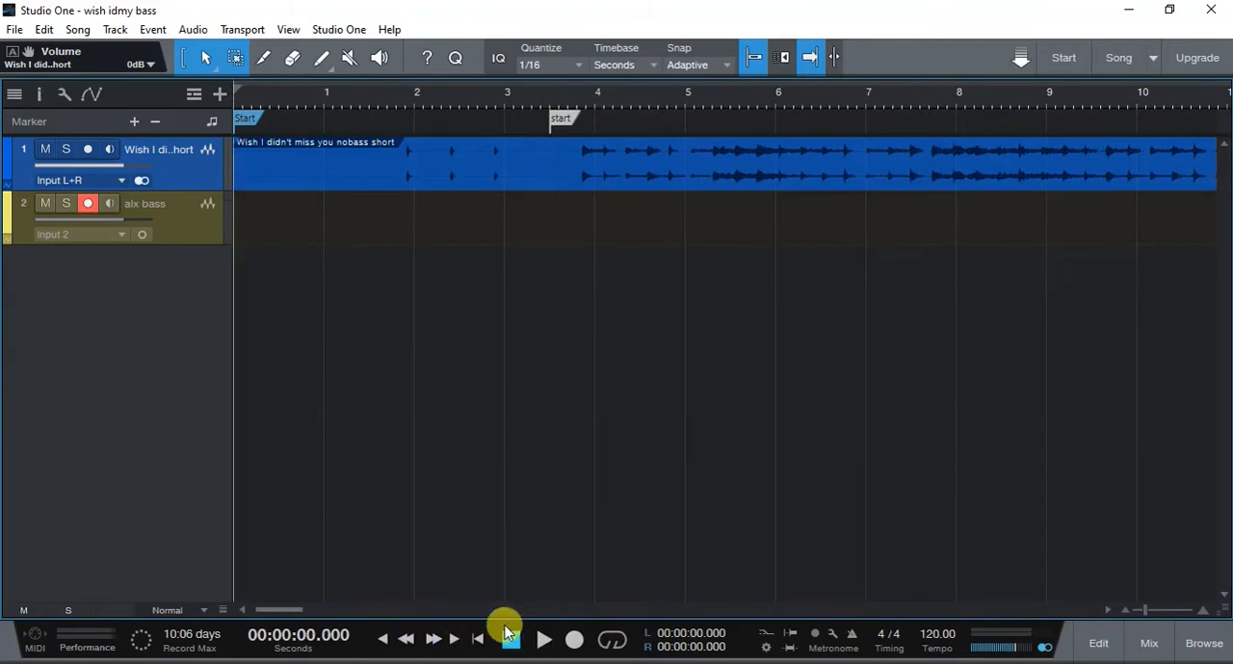
{"action": "left_click", "coordinate": [288, 28]}
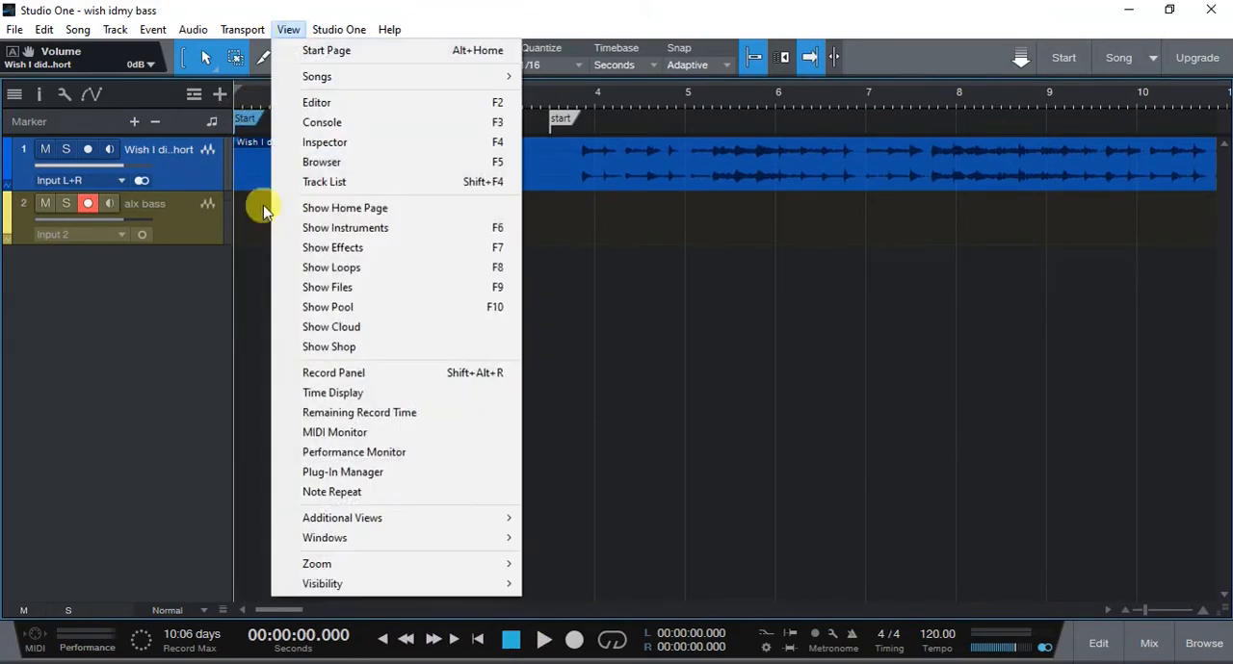
{"action": "left_click", "coordinate": [322, 373]}
{"action": "left_click", "coordinate": [183, 609]}
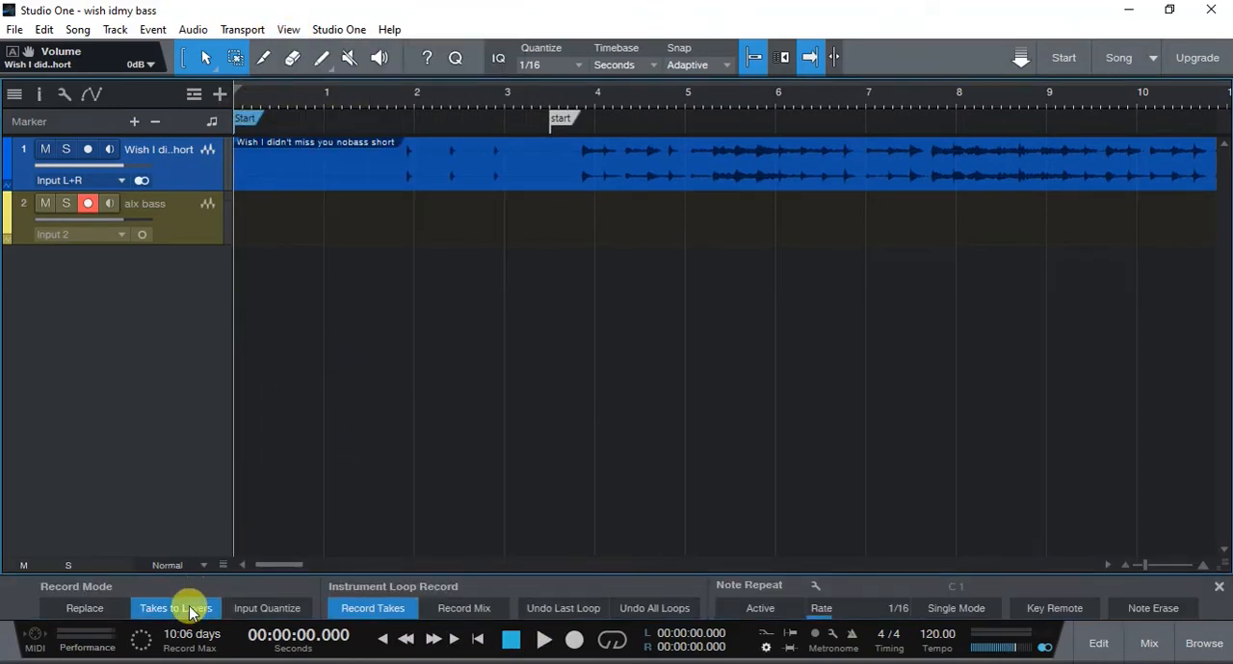
- Hide the record panel, turn on Preroll and check its setting in the Metronome Setup
{"action": "left_click", "coordinate": [288, 29]}
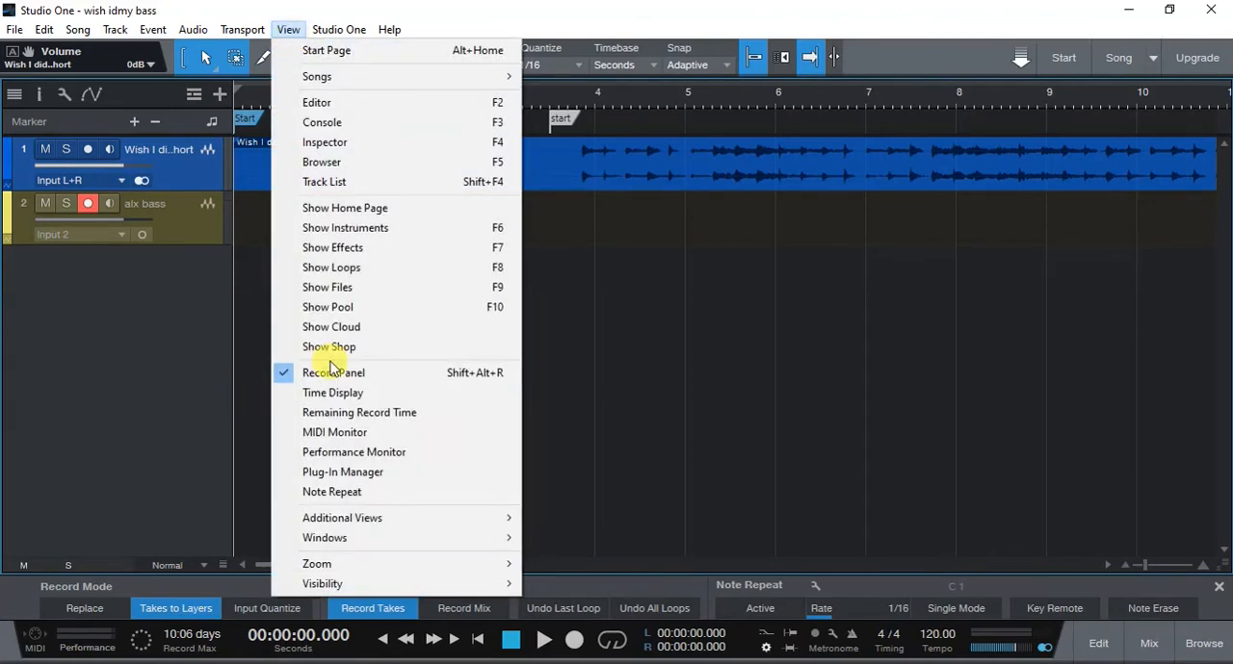
{"action": "left_click", "coordinate": [321, 375]}
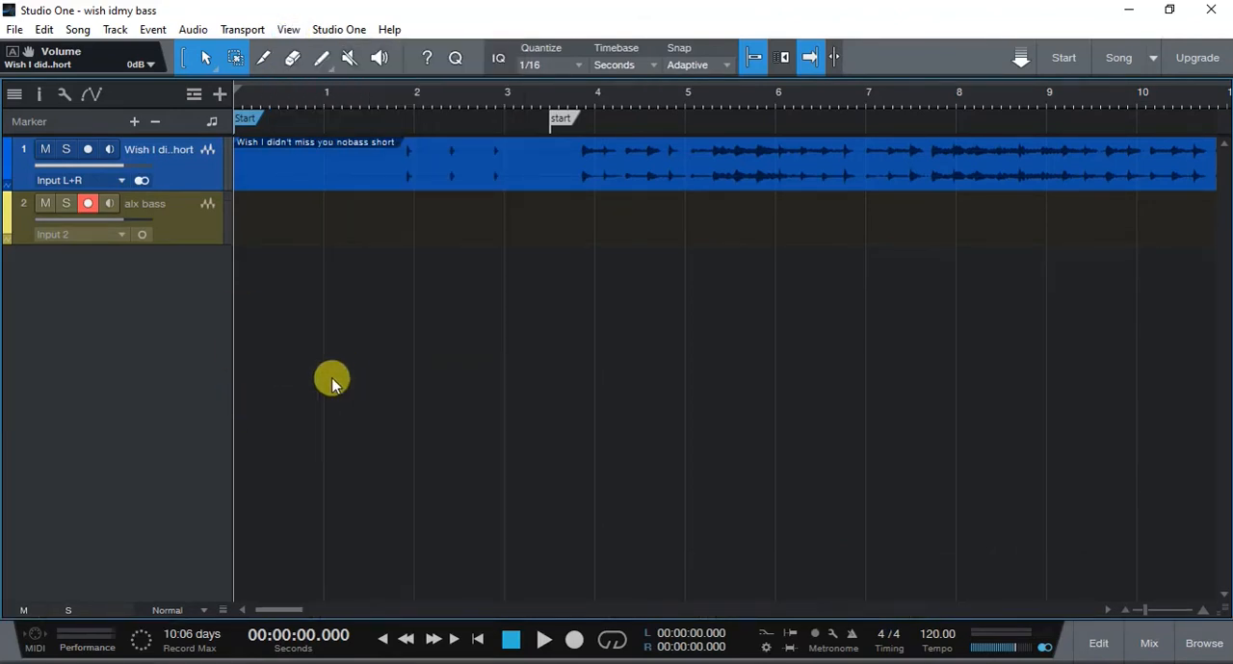
{"action": "left_click", "coordinate": [785, 635]}
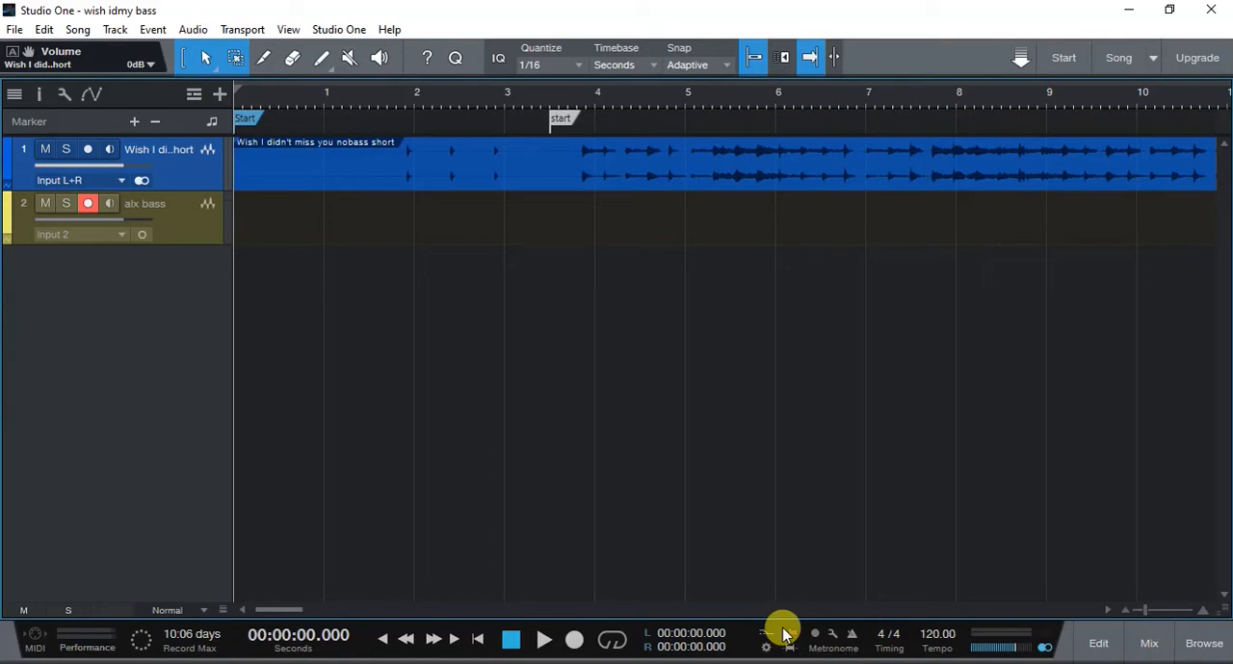
{"action": "left_click", "coordinate": [831, 636]}
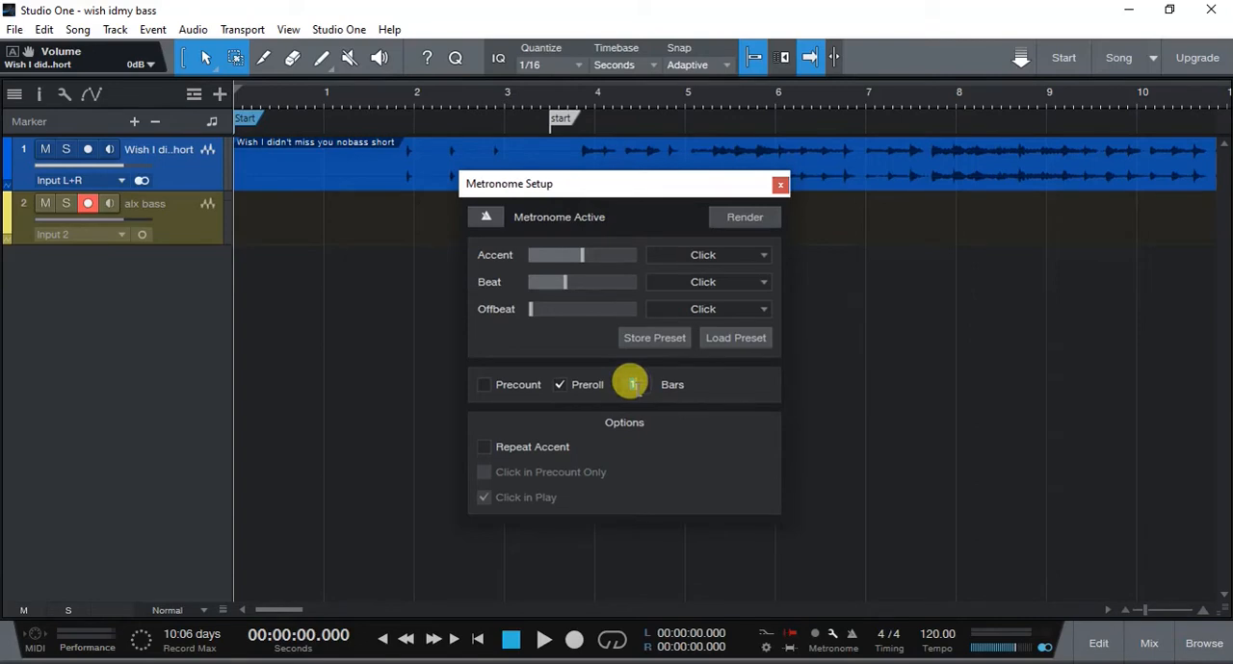
{"action": "left_click", "coordinate": [780, 184]}
- Record the first bass take from the start marker at 3.5 s to the end of the backing track
{"action": "left_click", "coordinate": [551, 104]}
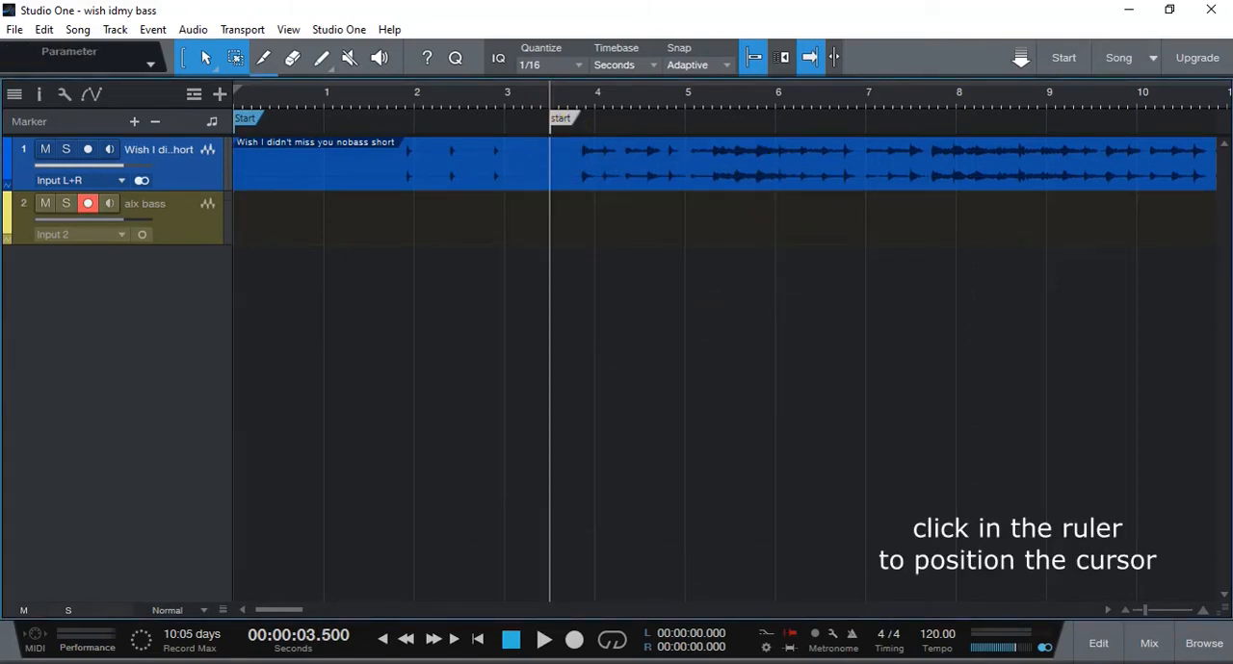
{"action": "left_click", "coordinate": [574, 641]}
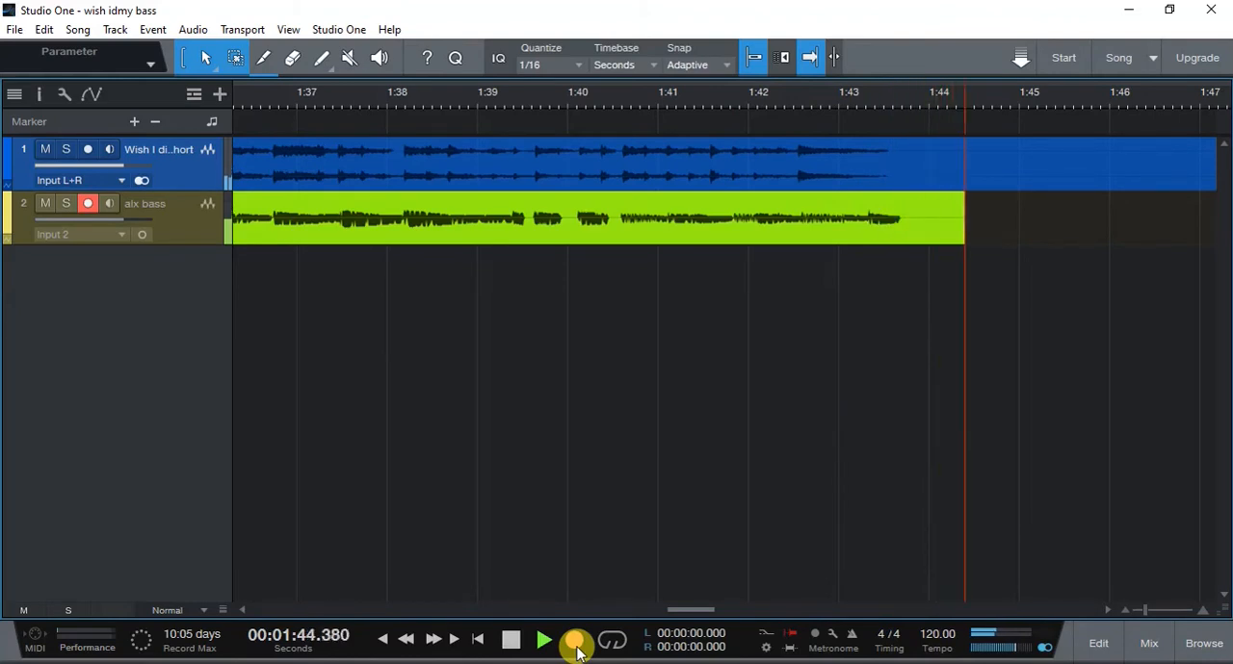
{"action": "left_click", "coordinate": [575, 641]}
{"action": "key", "text": "space"}
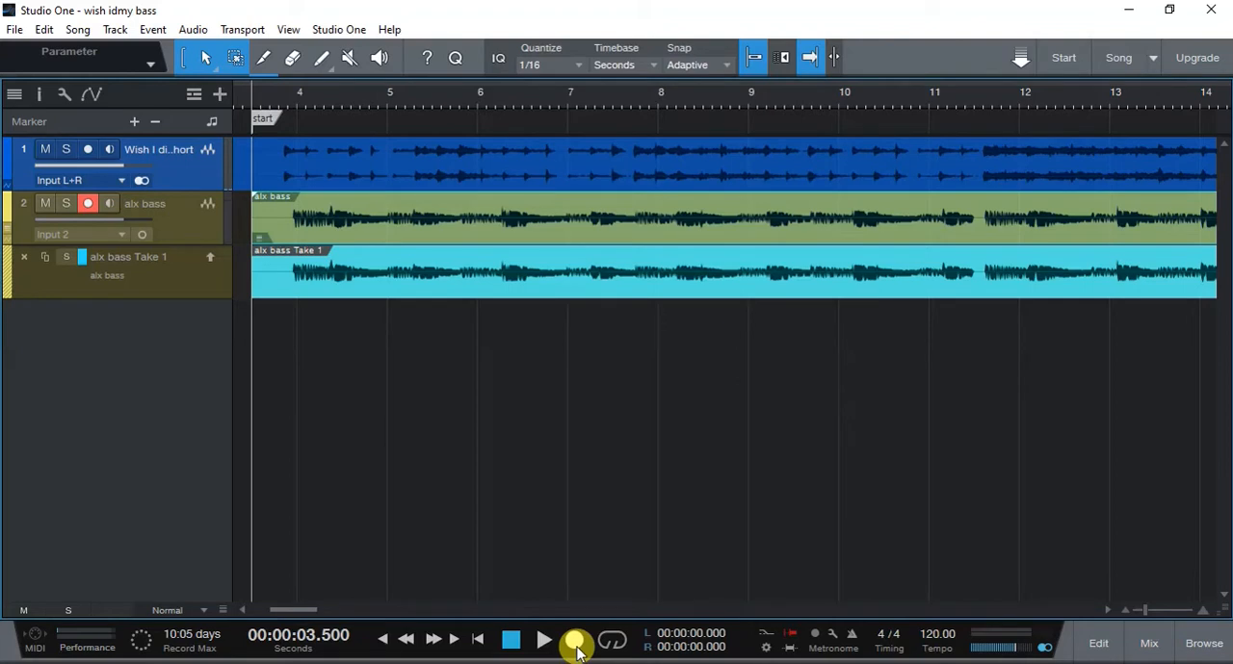
- Return to the song start and record a second bass take from the start marker to the song's end
{"action": "key", "text": "Home"}
{"action": "key", "text": "space"}
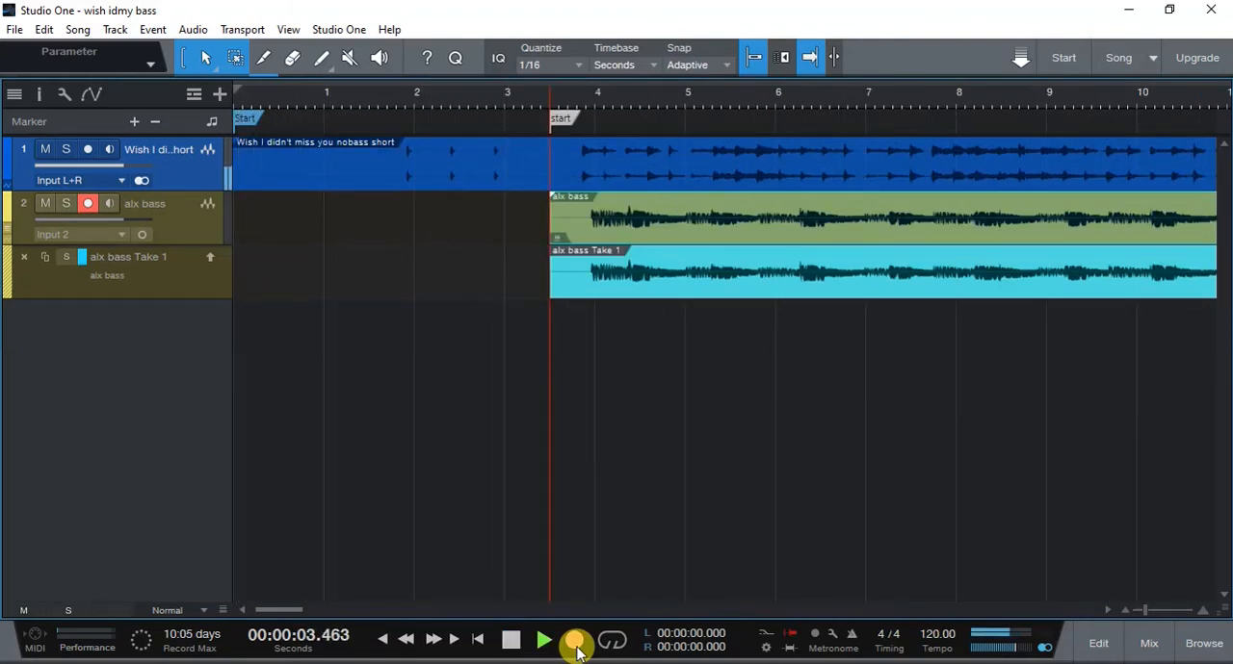
{"action": "left_click", "coordinate": [574, 641]}
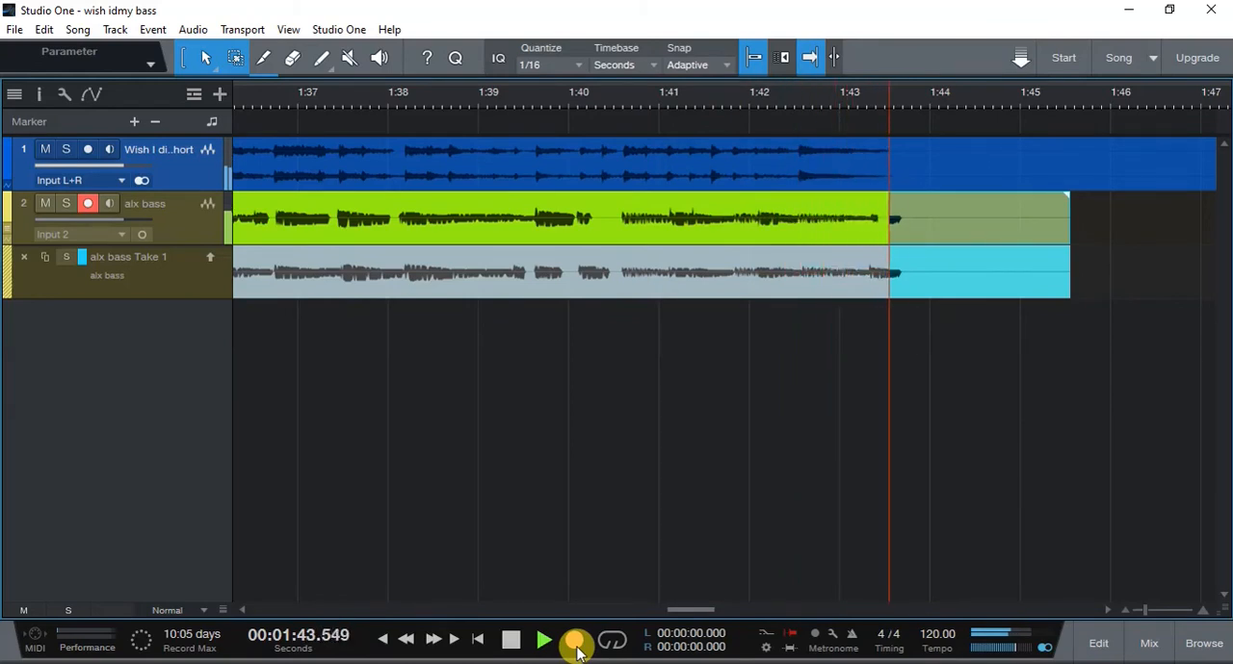
{"action": "key", "text": "space"}
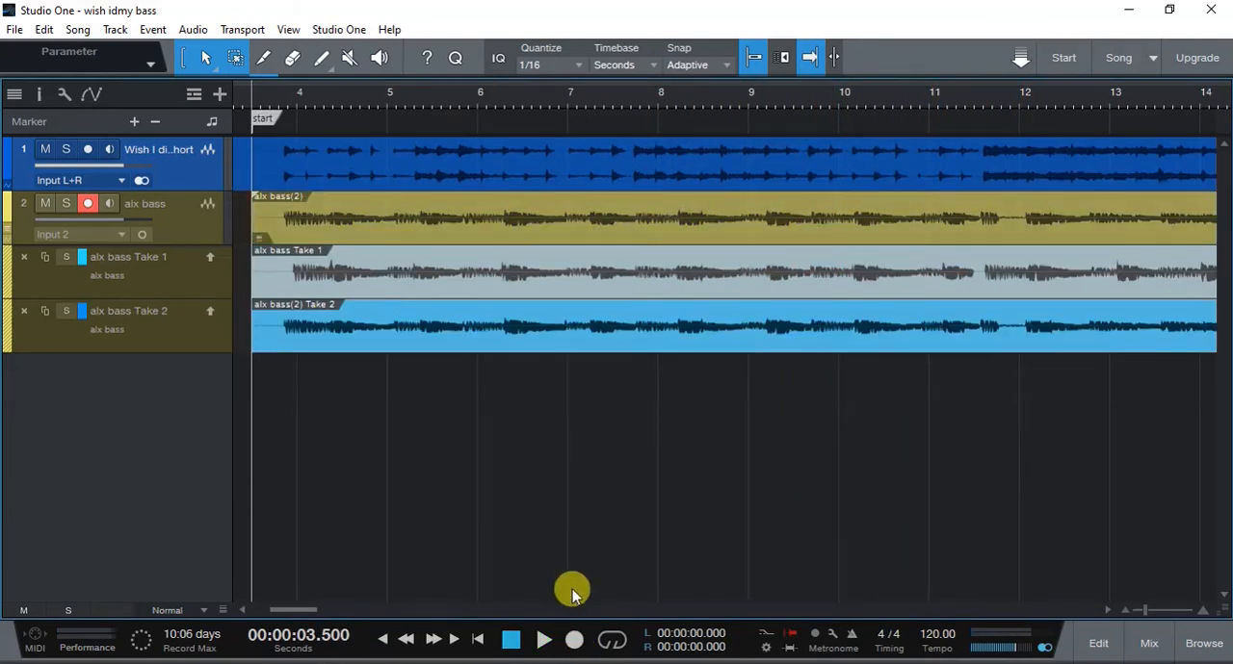
- View both takes over the full song length and turn off Return to Start on Stop
{"action": "left_click_drag", "start_coordinate": [511, 94], "coordinate": [496, 38]}
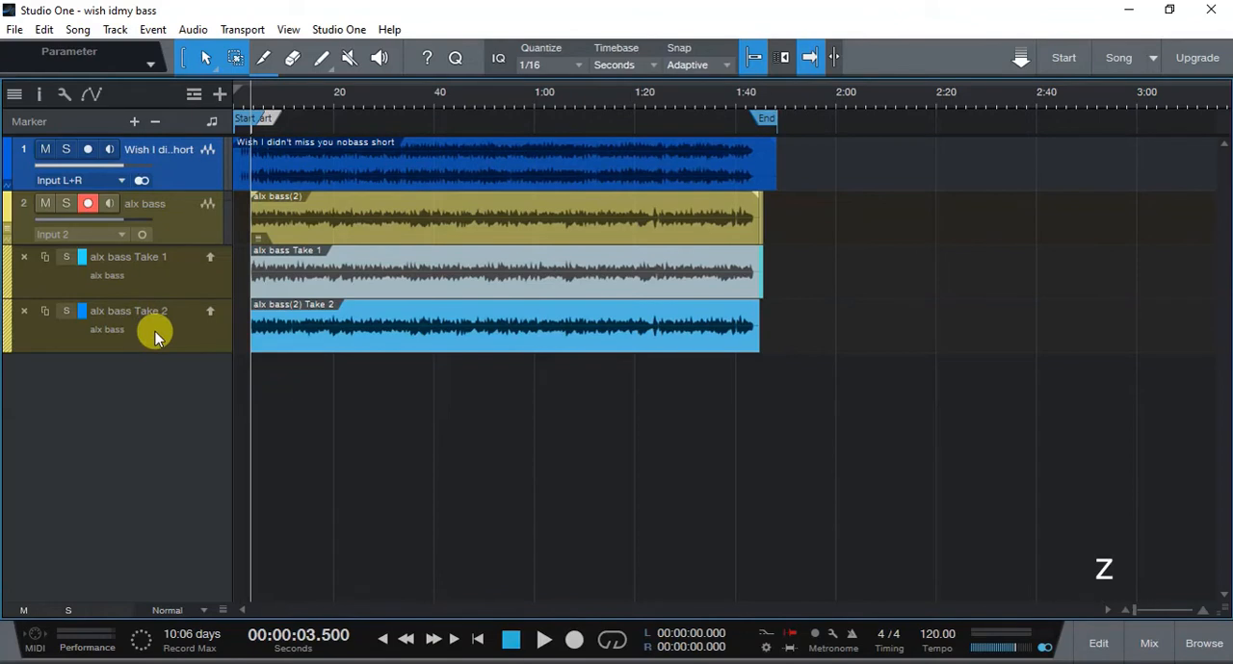
{"action": "key", "text": "z"}
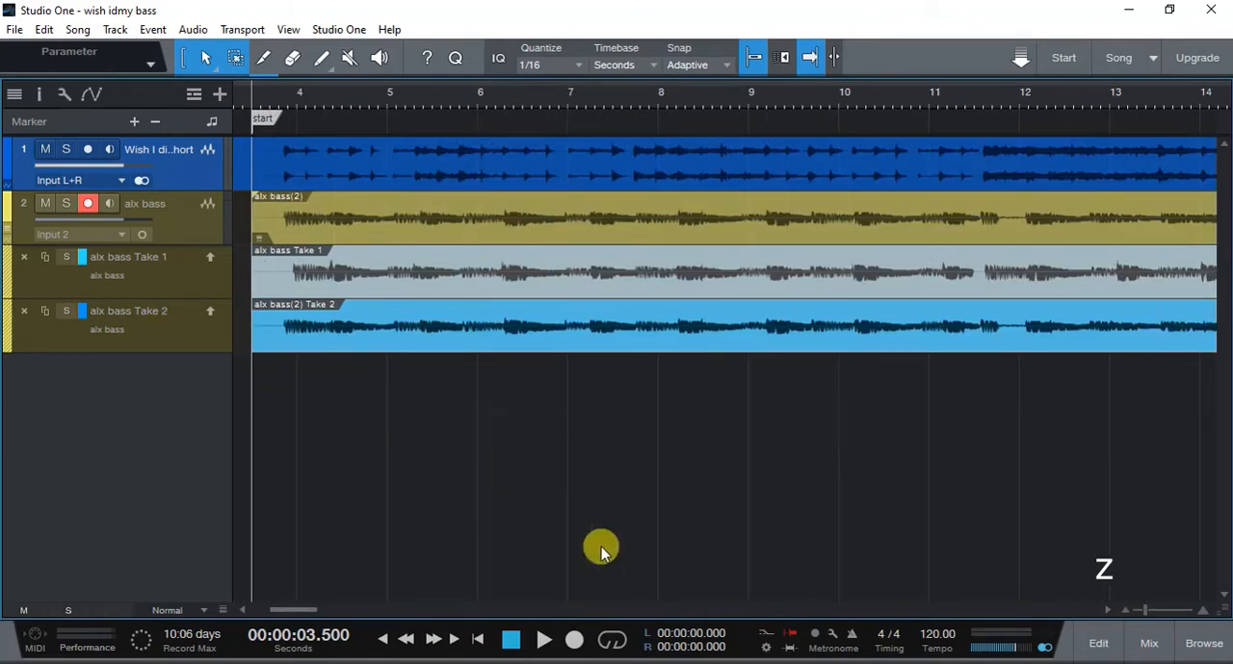
{"action": "right_click", "coordinate": [623, 638]}
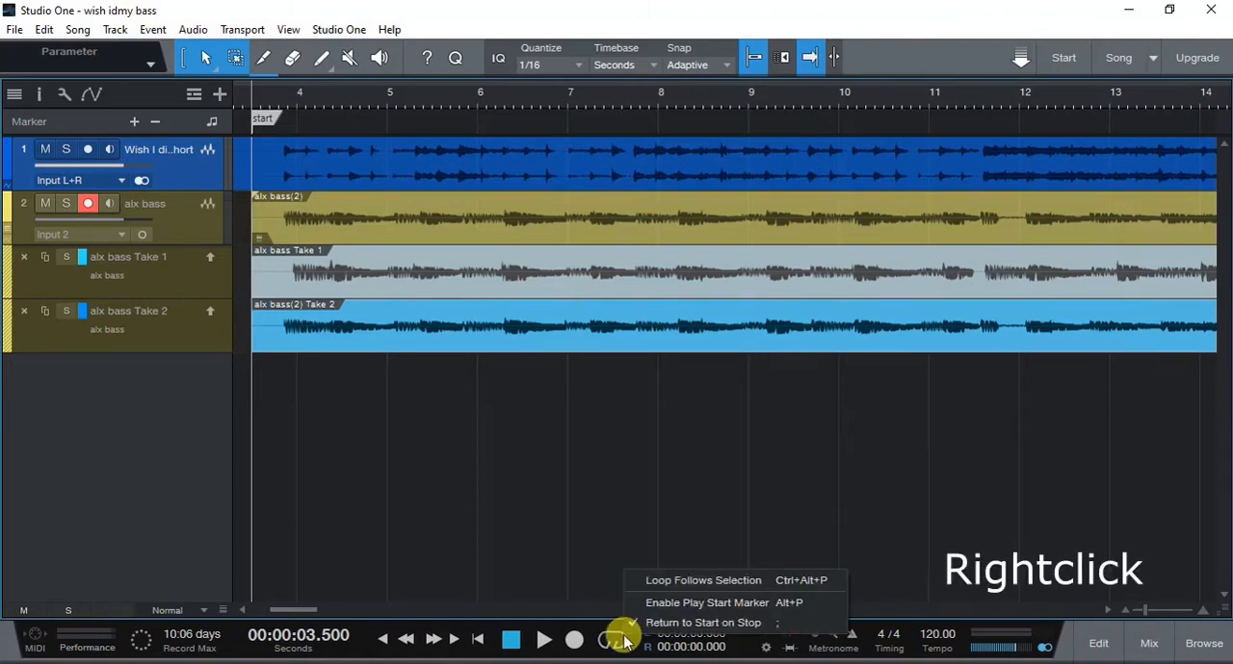
{"action": "left_click", "coordinate": [650, 622]}
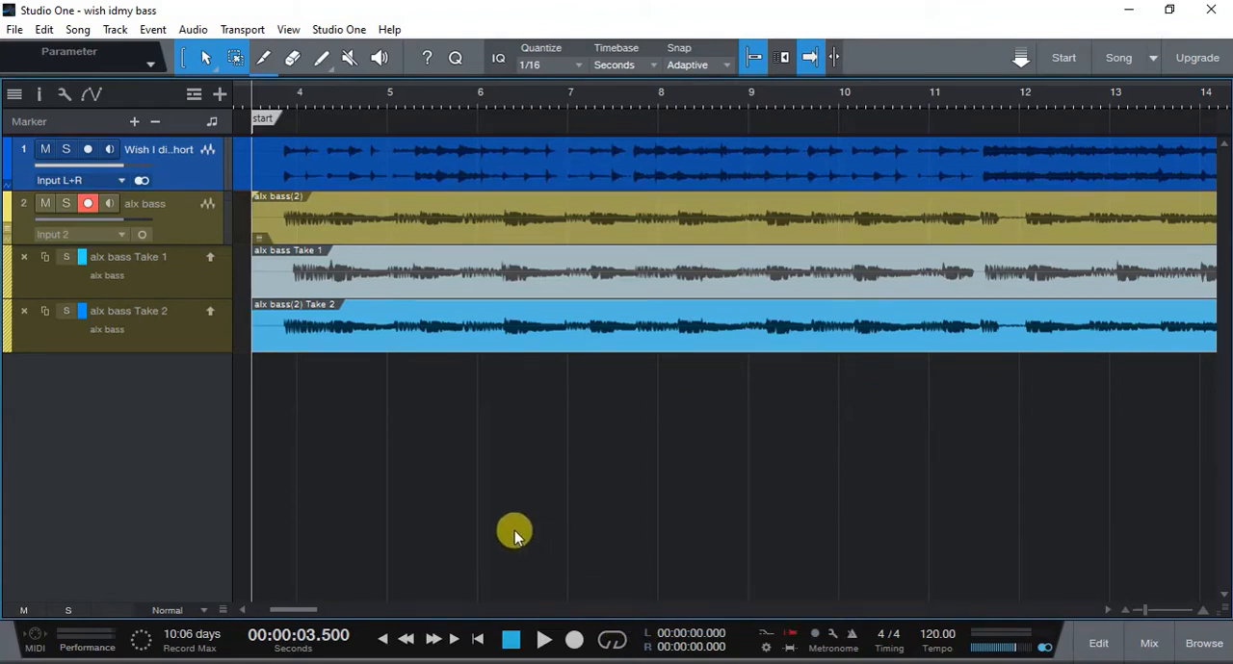
- Play back the second take, stop, place the playback cursor at 11.5 s and insert a marker there
{"action": "key", "text": "space"}
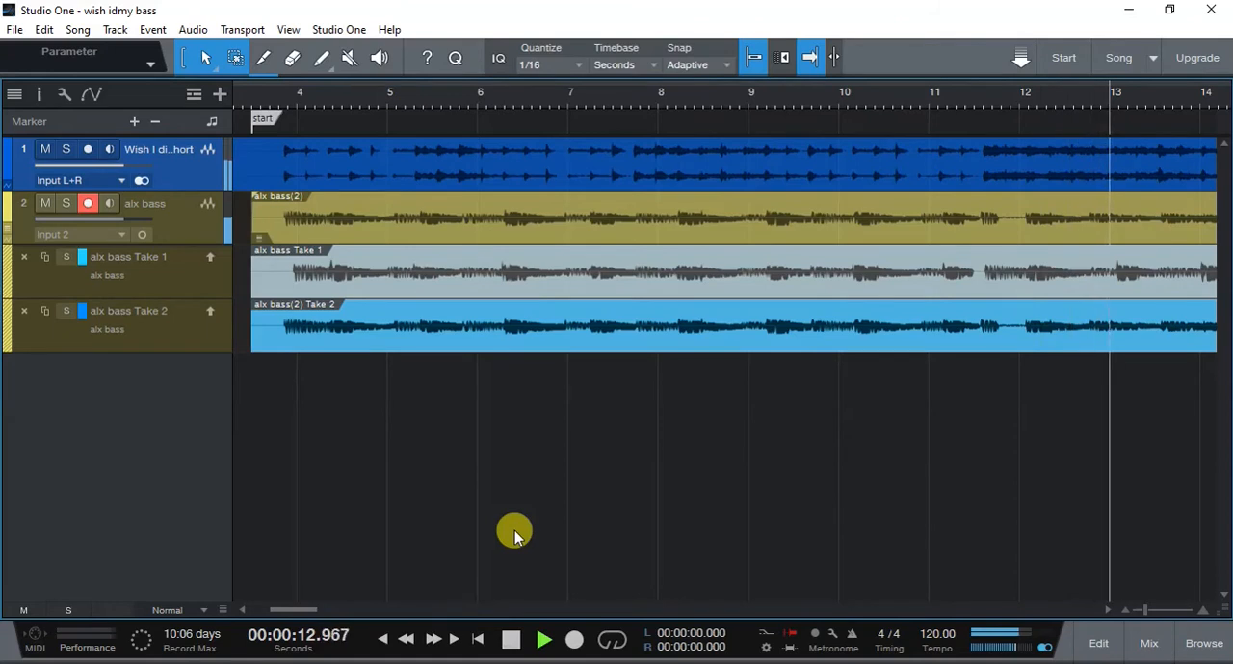
{"action": "key", "text": "space"}
{"action": "left_click", "coordinate": [974, 98]}
{"action": "key", "text": "space"}
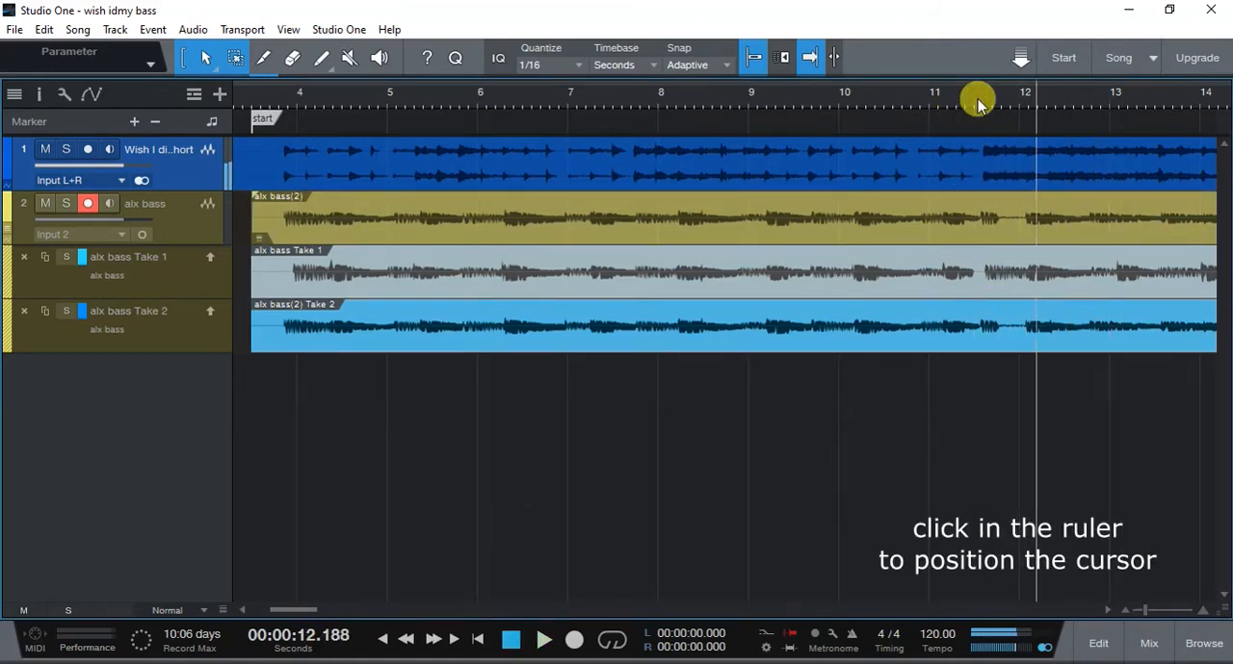
{"action": "left_click", "coordinate": [978, 98]}
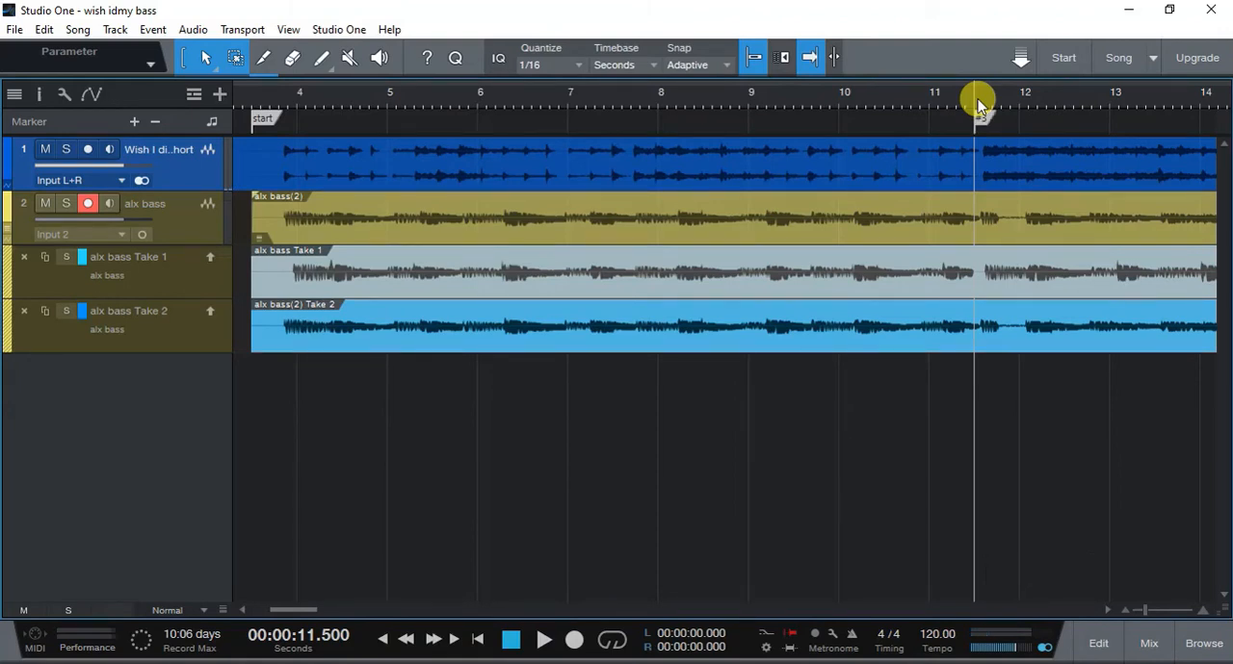
{"action": "key", "text": "e"}
{"action": "key", "text": "e"}
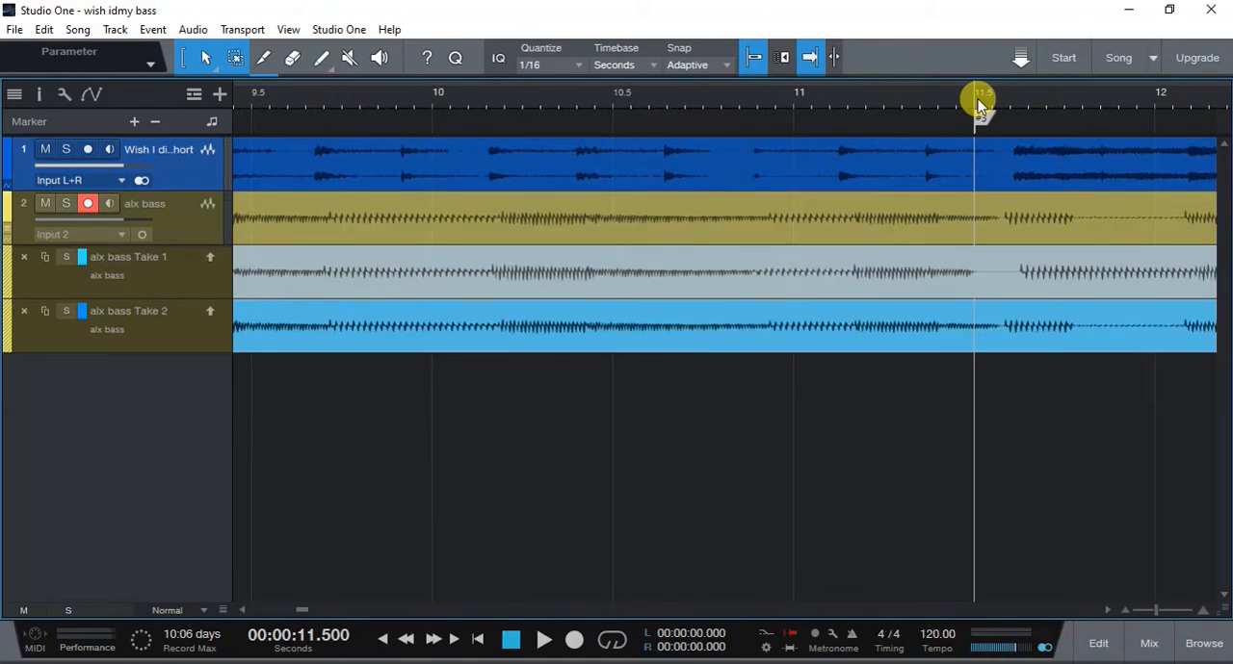
{"action": "key", "text": "w"}
{"action": "key", "text": "w"}
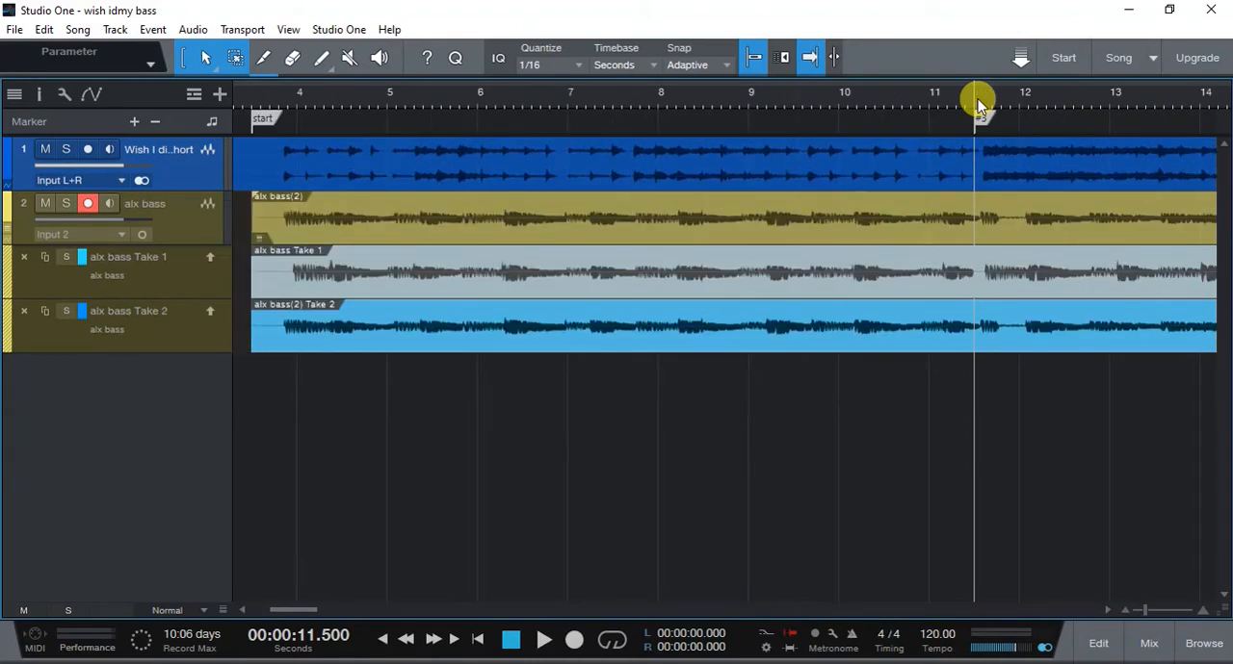
- Audition Take 2 and Take 1 in solo with the Listen tool around 10.5 s
{"action": "left_click", "coordinate": [382, 59]}
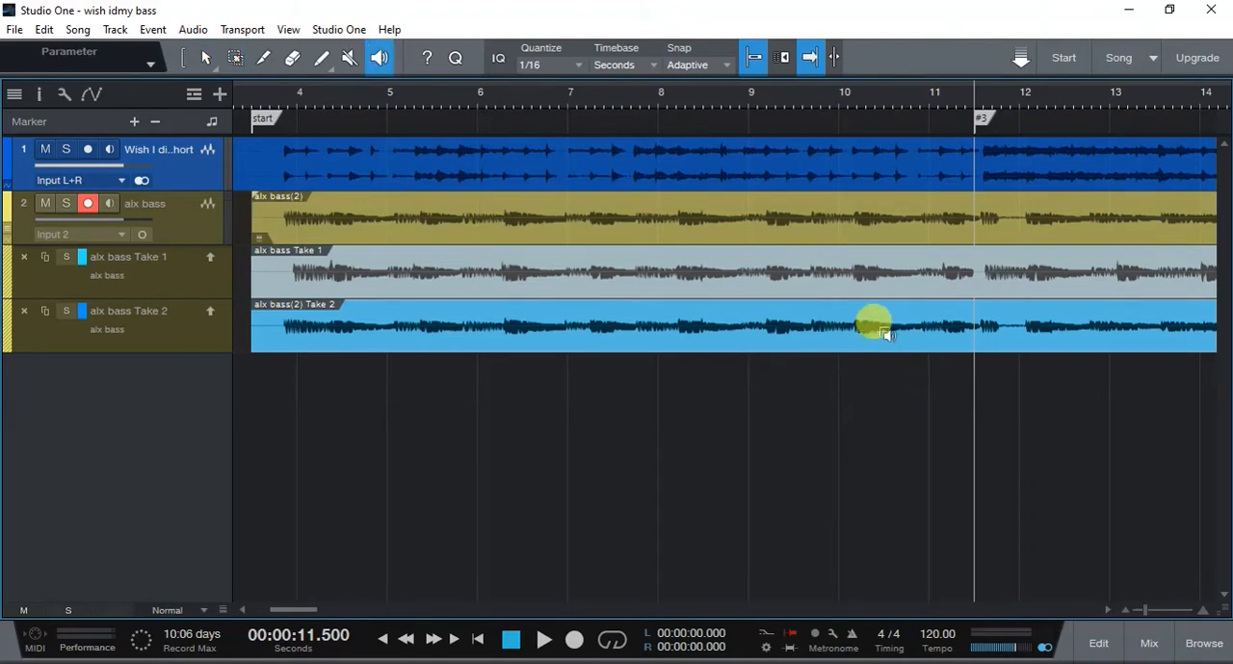
{"action": "left_click", "coordinate": [874, 321]}
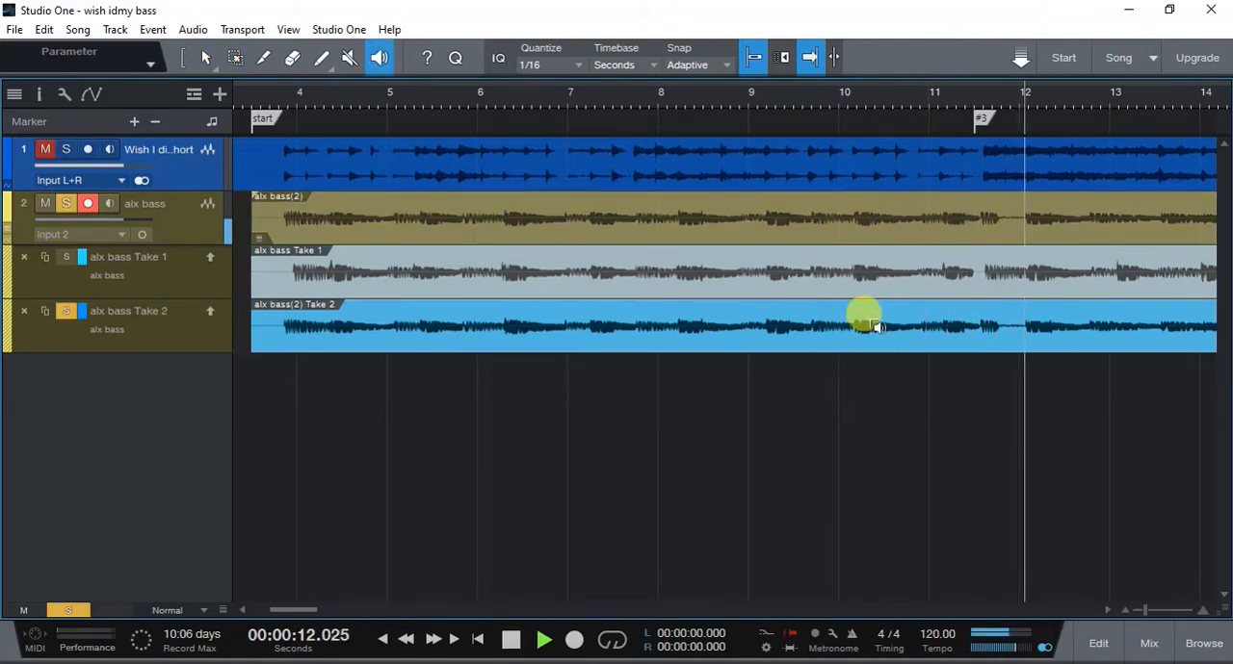
{"action": "left_click", "coordinate": [874, 270]}
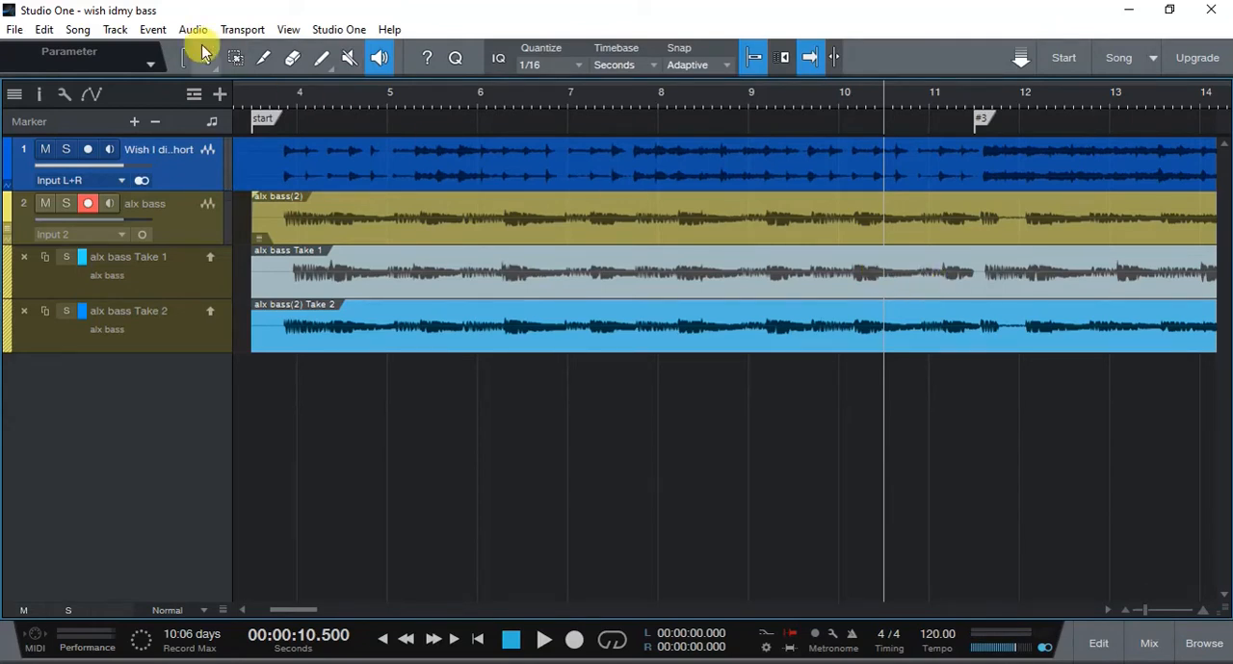
- Comp Take 1 from about 10.1 s to 12.6 s into the bass track and audition its transition with the Listen tool
{"action": "left_click", "coordinate": [201, 53]}
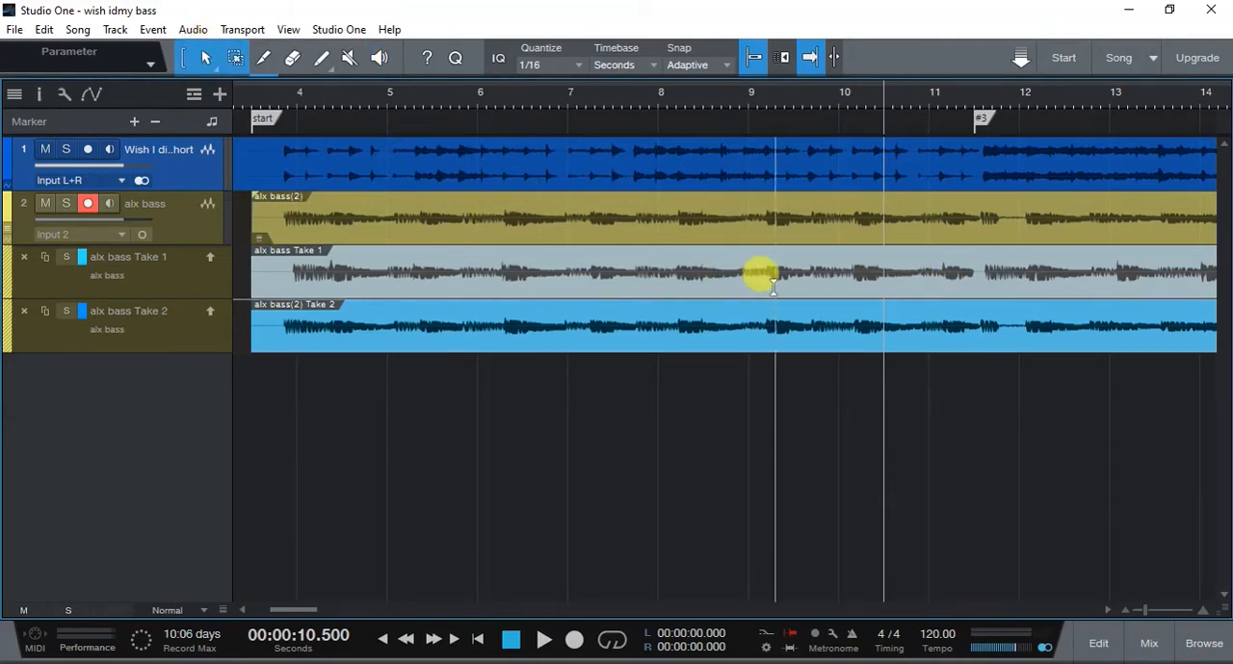
{"action": "left_click_drag", "start_coordinate": [845, 258], "coordinate": [1070, 260]}
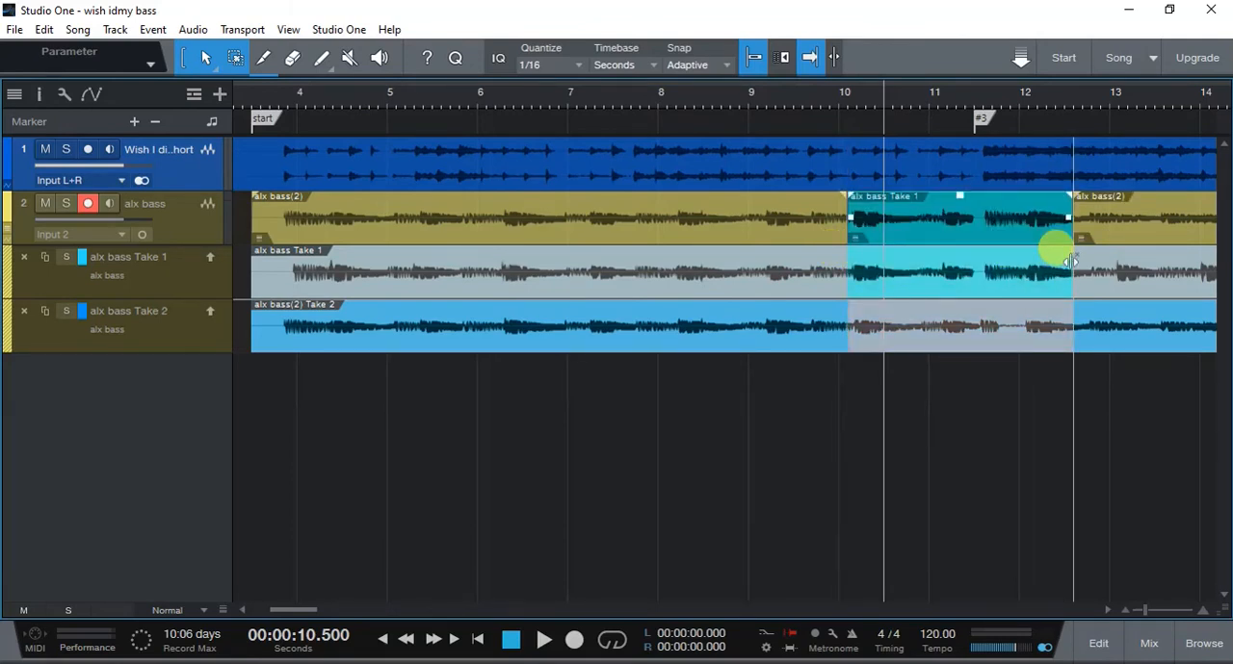
{"action": "key", "text": "8"}
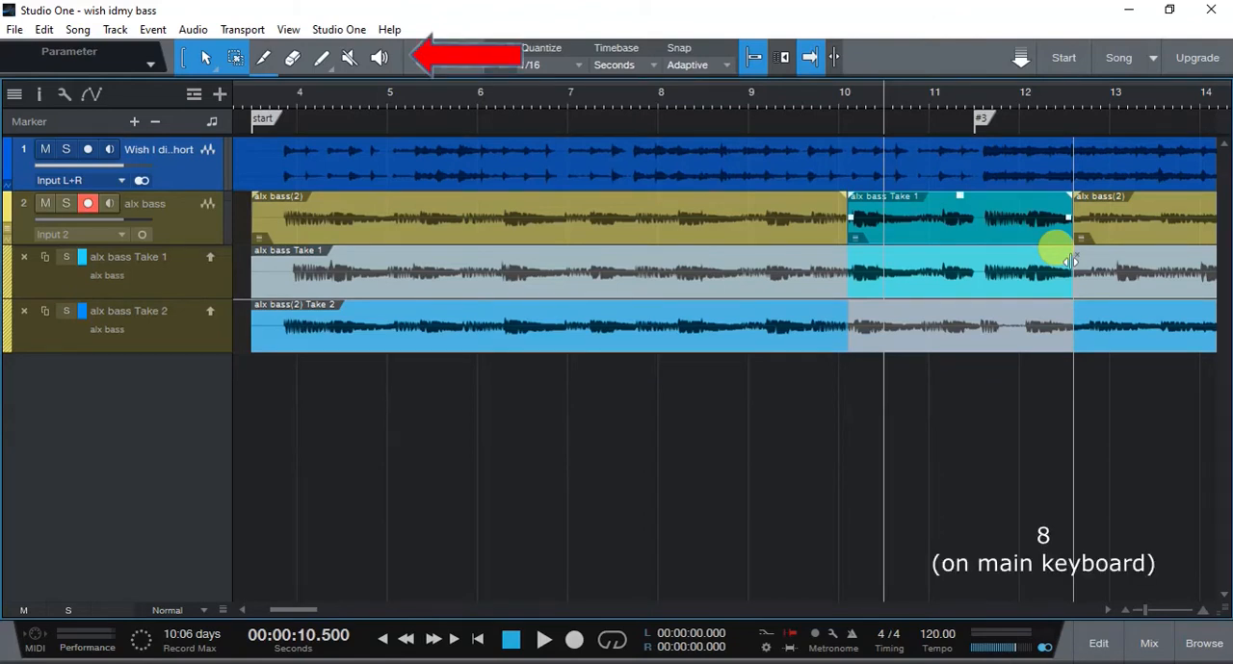
{"action": "key", "text": "1"}
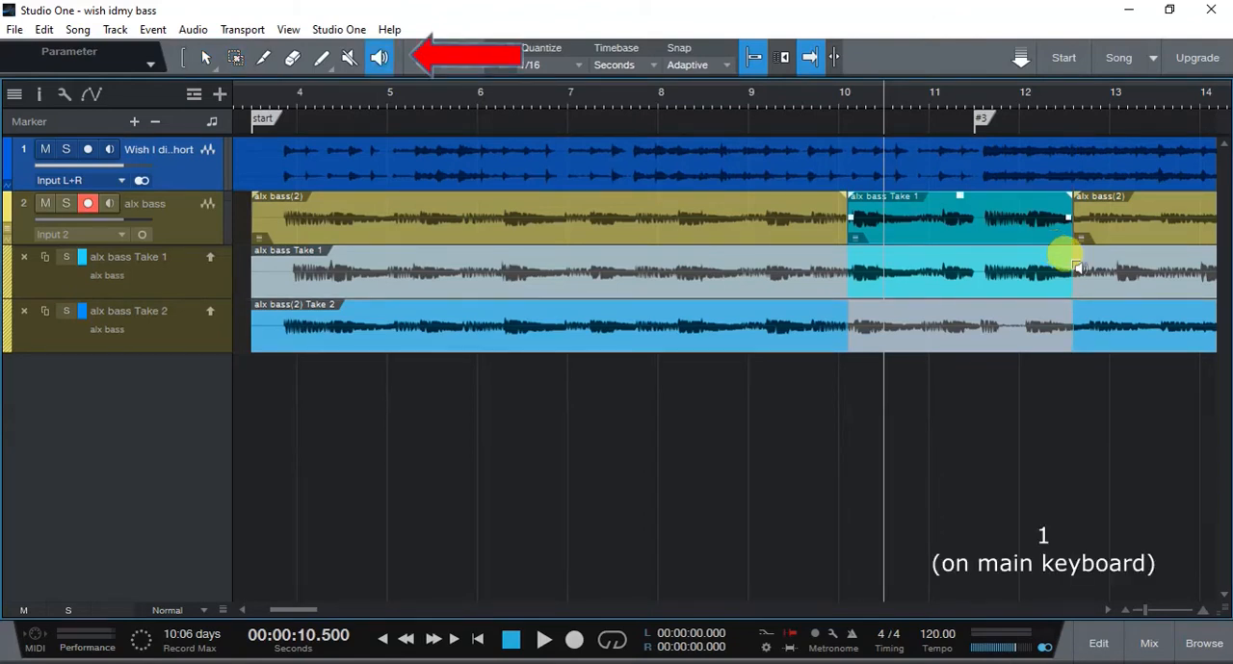
{"action": "key", "text": "8"}
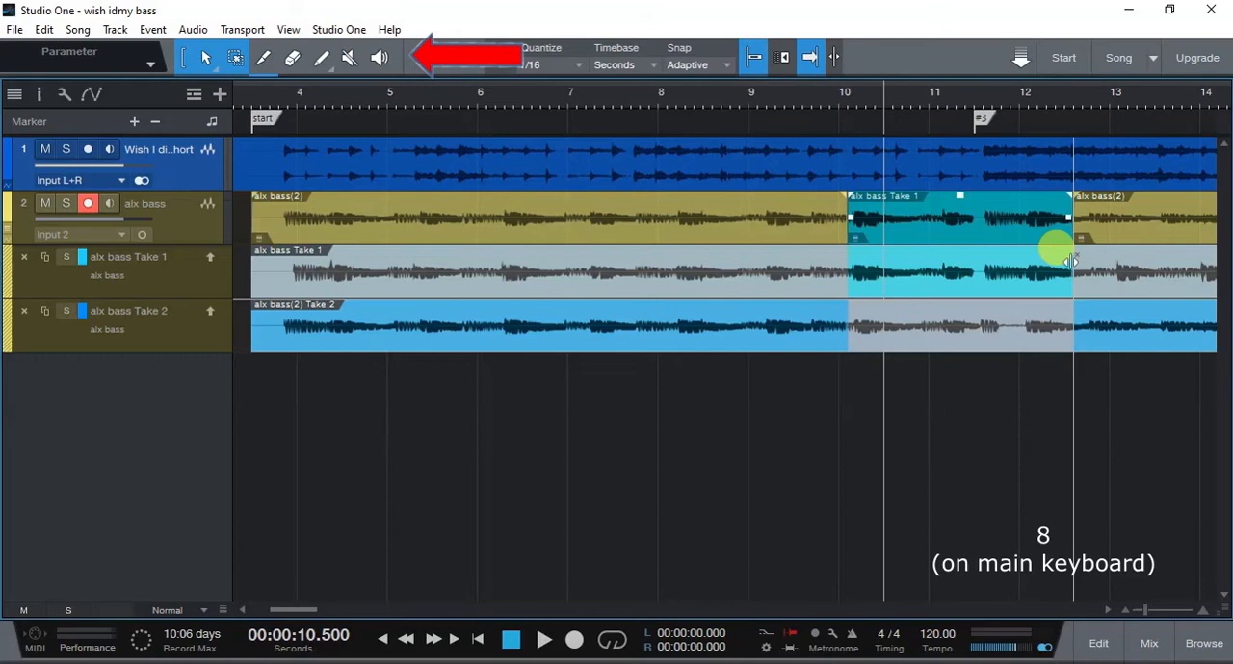
{"action": "left_click", "coordinate": [776, 216]}
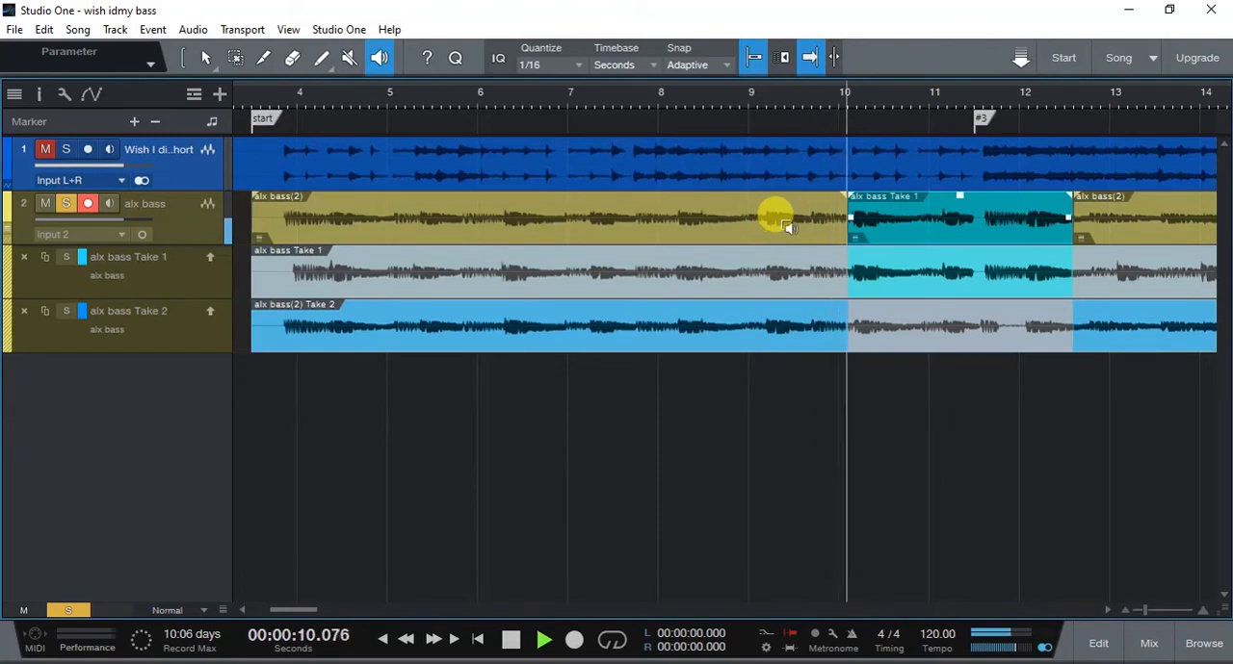
- With snapping off, move the start of the comped Take 1 section to about 10.15 s, just before the note
{"action": "left_click", "coordinate": [817, 136]}
{"action": "key", "text": "e"}
{"action": "left_click", "coordinate": [835, 98]}
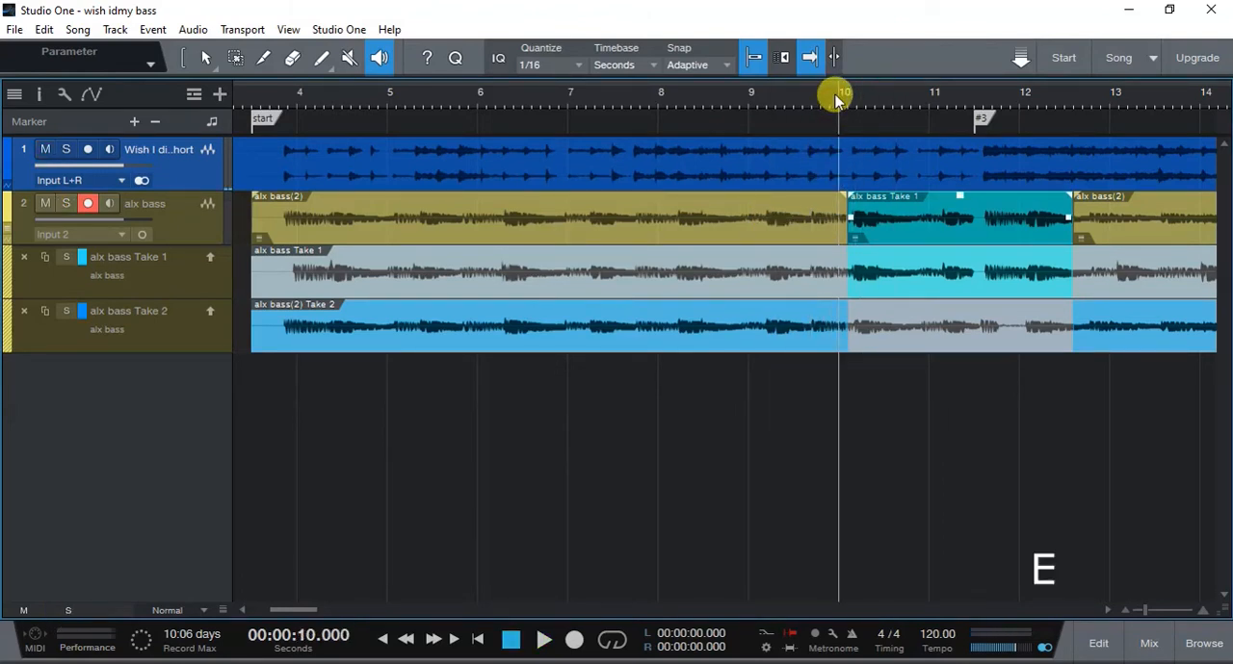
{"action": "key", "text": "e"}
{"action": "key", "text": "e"}
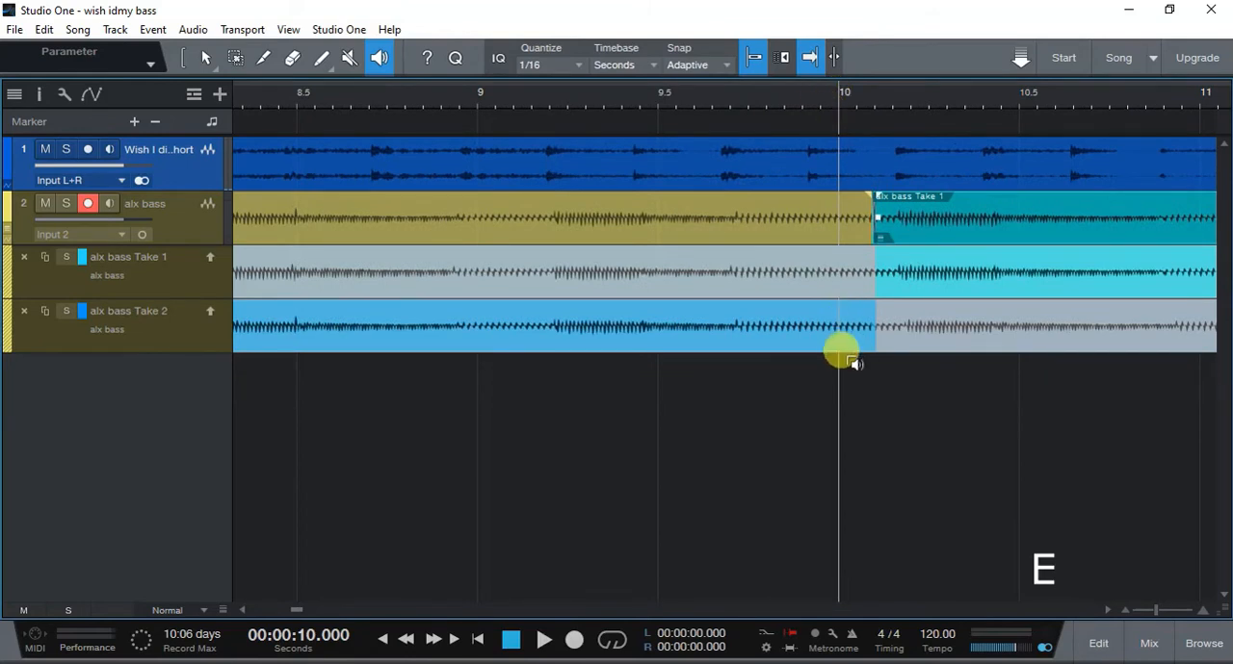
{"action": "key", "text": "1"}
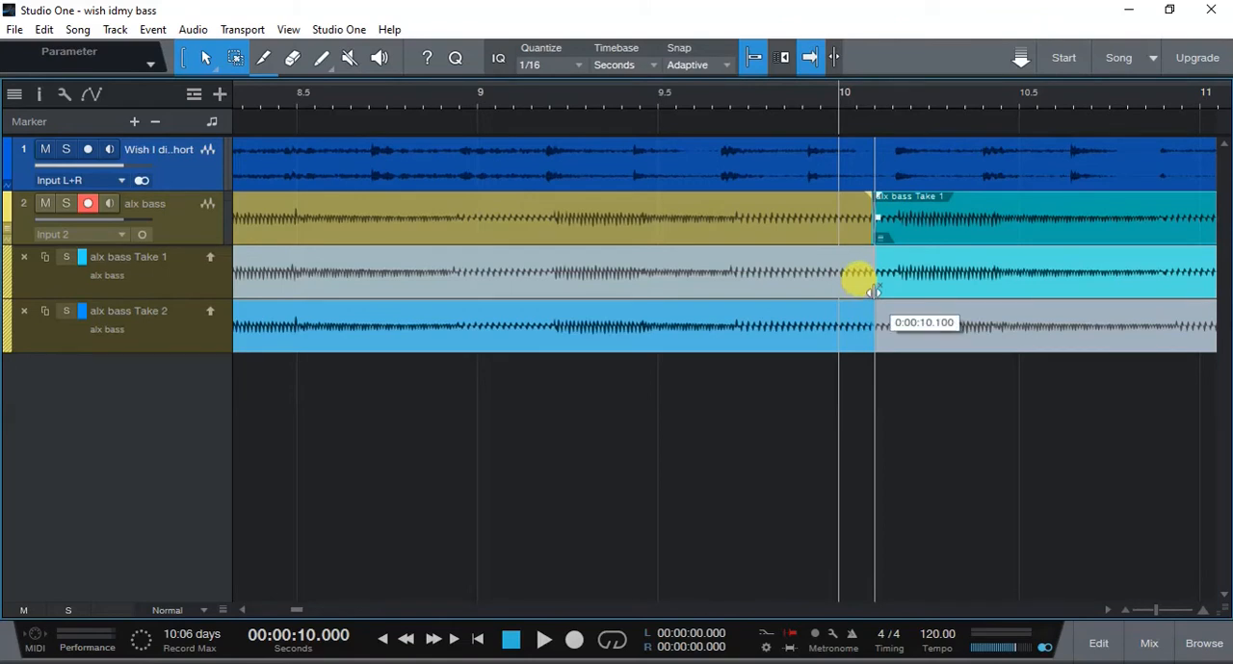
{"action": "left_click_drag", "start_coordinate": [878, 290], "coordinate": [886, 295]}
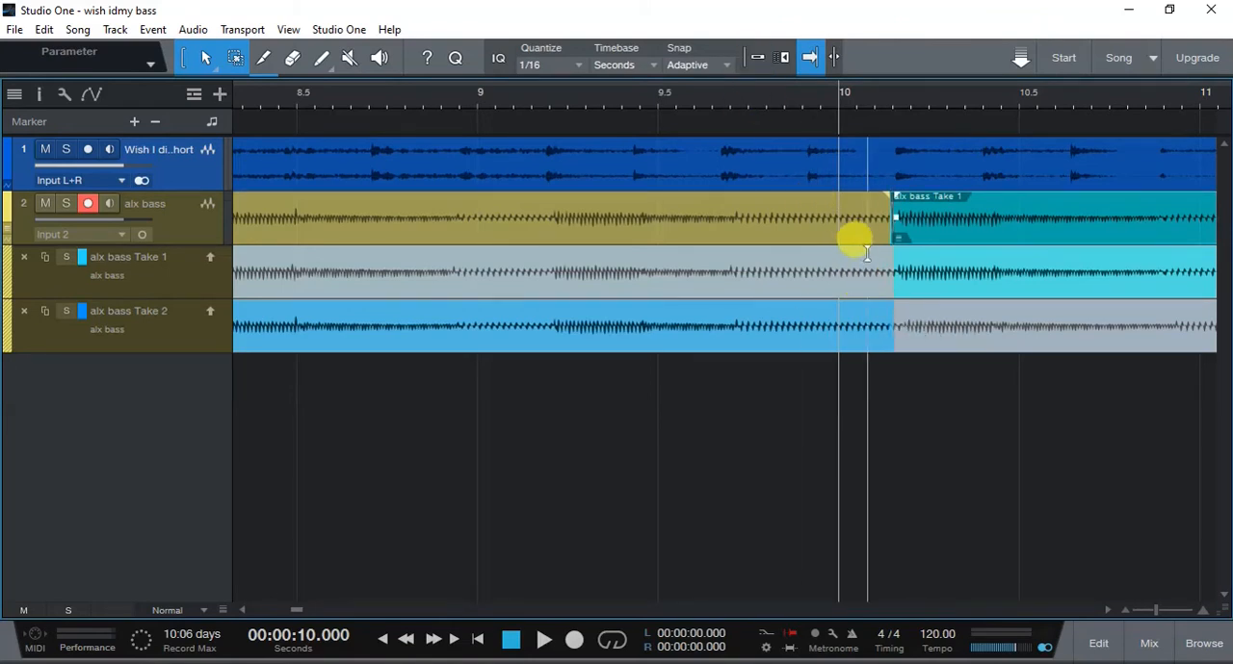
{"action": "left_click_drag", "start_coordinate": [897, 282], "coordinate": [893, 289]}
- Audition the adjusted transition into Take 1 on the bass track with the Listen tool
{"action": "key", "text": "8"}
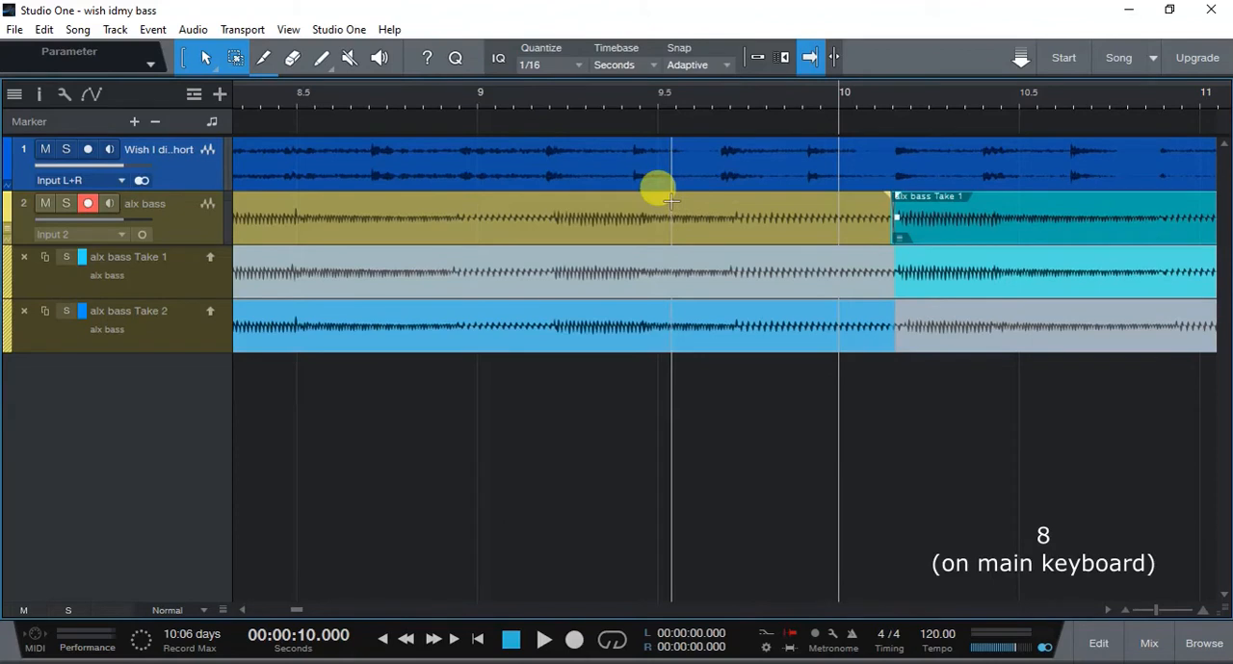
{"action": "left_click", "coordinate": [641, 199]}
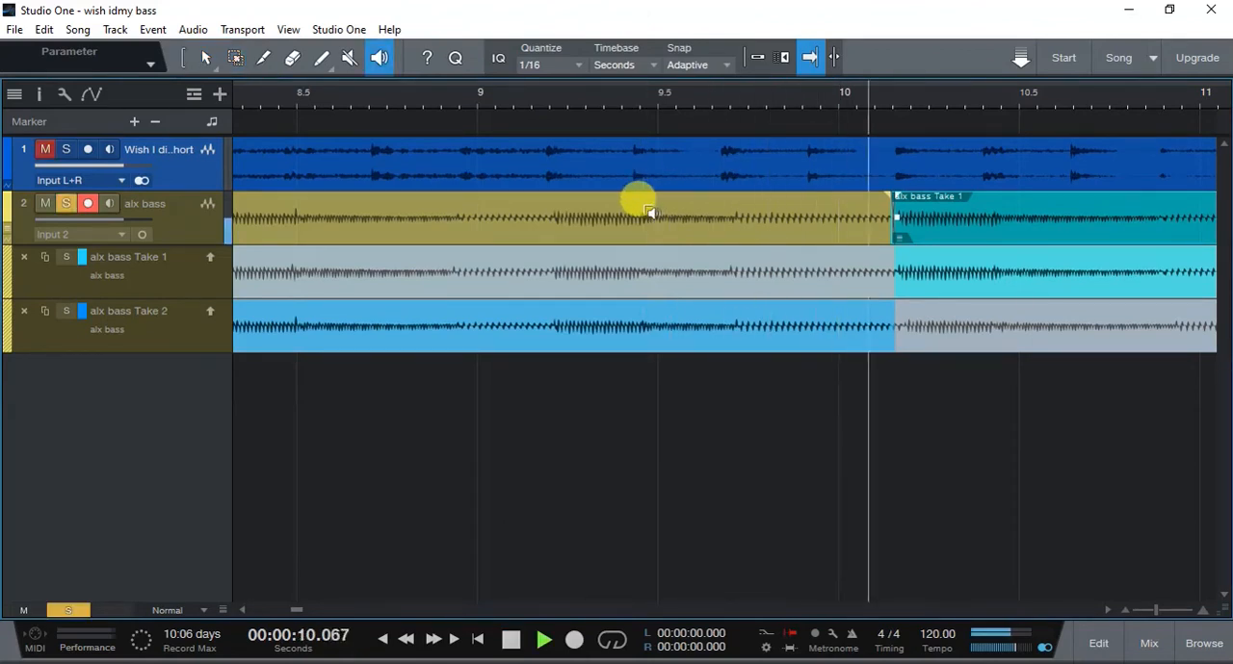
{"action": "key", "text": "w"}
{"action": "key", "text": "w"}
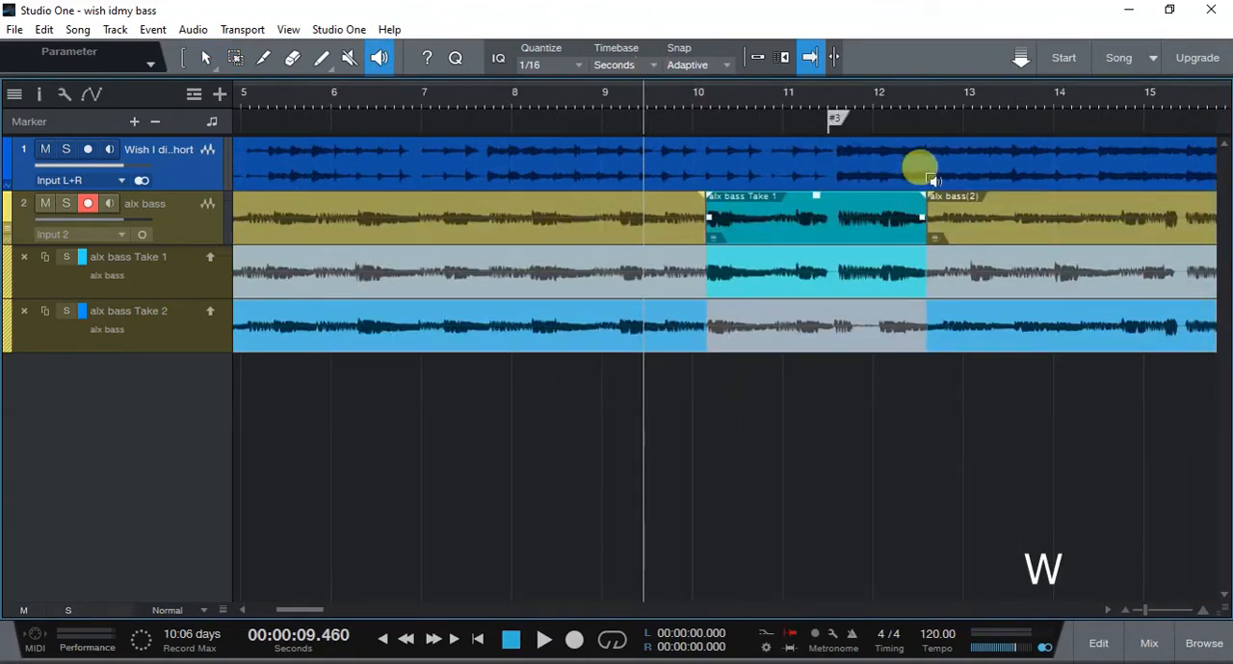
- Audition the end of the comped Take 1 section near 12.2 s and both takes around 11.3 s with the Listen tool
{"action": "left_click", "coordinate": [896, 216]}
{"action": "left_click_drag", "start_coordinate": [894, 214], "coordinate": [857, 217]}
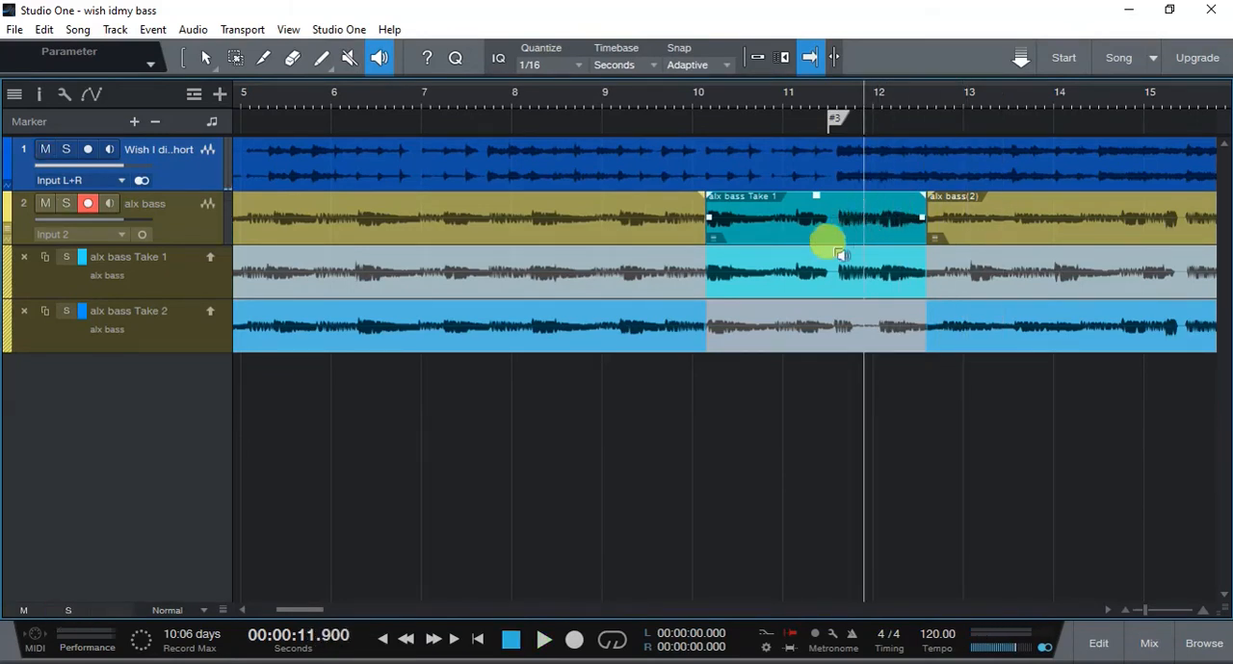
{"action": "left_click_drag", "start_coordinate": [807, 266], "coordinate": [809, 266]}
{"action": "left_click_drag", "start_coordinate": [813, 320], "coordinate": [814, 321]}
- Extend the end of the comped Take 1 section to about 15.45 s and audition the transition back to Take 2 with the Listen tool
{"action": "key", "text": "1"}
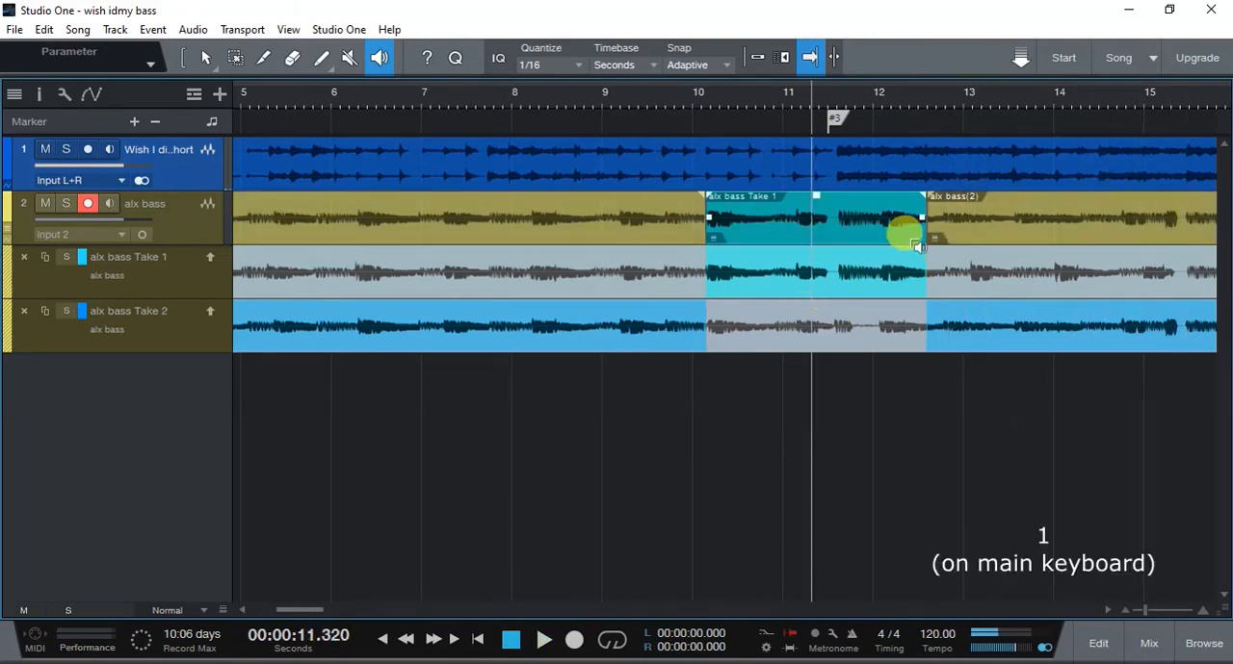
{"action": "left_click_drag", "start_coordinate": [918, 244], "coordinate": [1182, 278]}
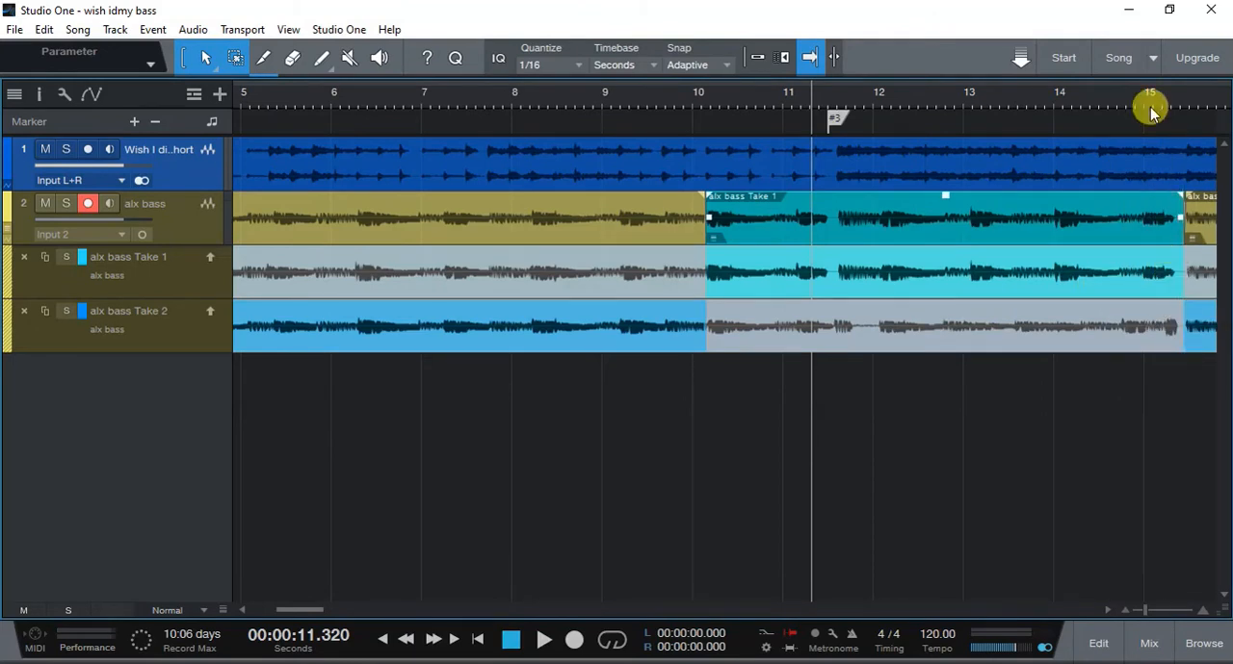
{"action": "key", "text": "e"}
{"action": "left_click", "coordinate": [1169, 99]}
{"action": "key", "text": "e"}
{"action": "key", "text": "8"}
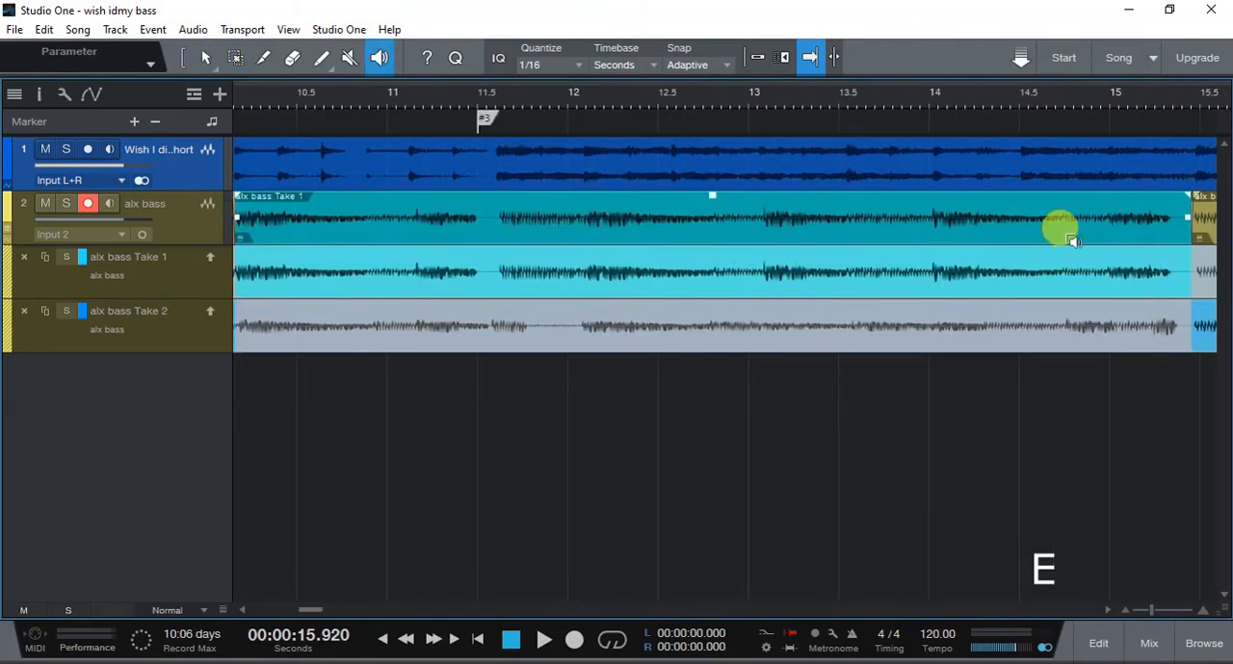
{"action": "left_click", "coordinate": [1086, 228]}
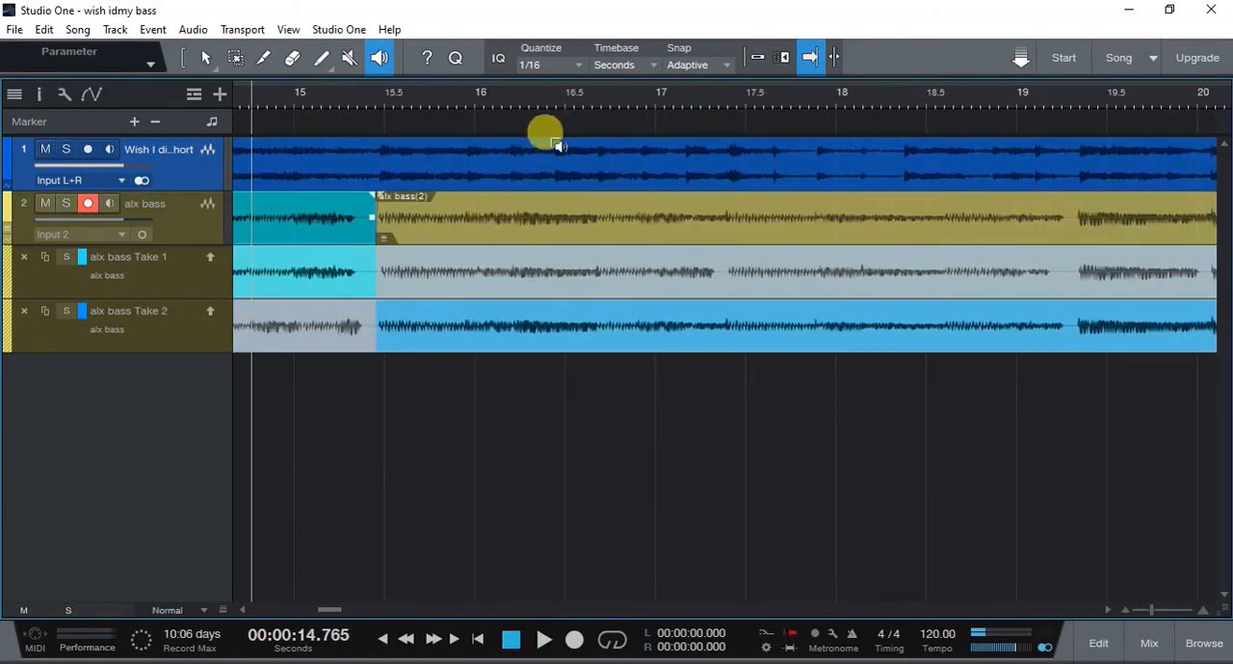
- Pull the end of the comped Take 1 section back to about 15.4 s, between the two notes, and audition the bass track there
{"action": "key", "text": "1"}
{"action": "left_click_drag", "start_coordinate": [374, 339], "coordinate": [366, 341]}
{"action": "key", "text": "8"}
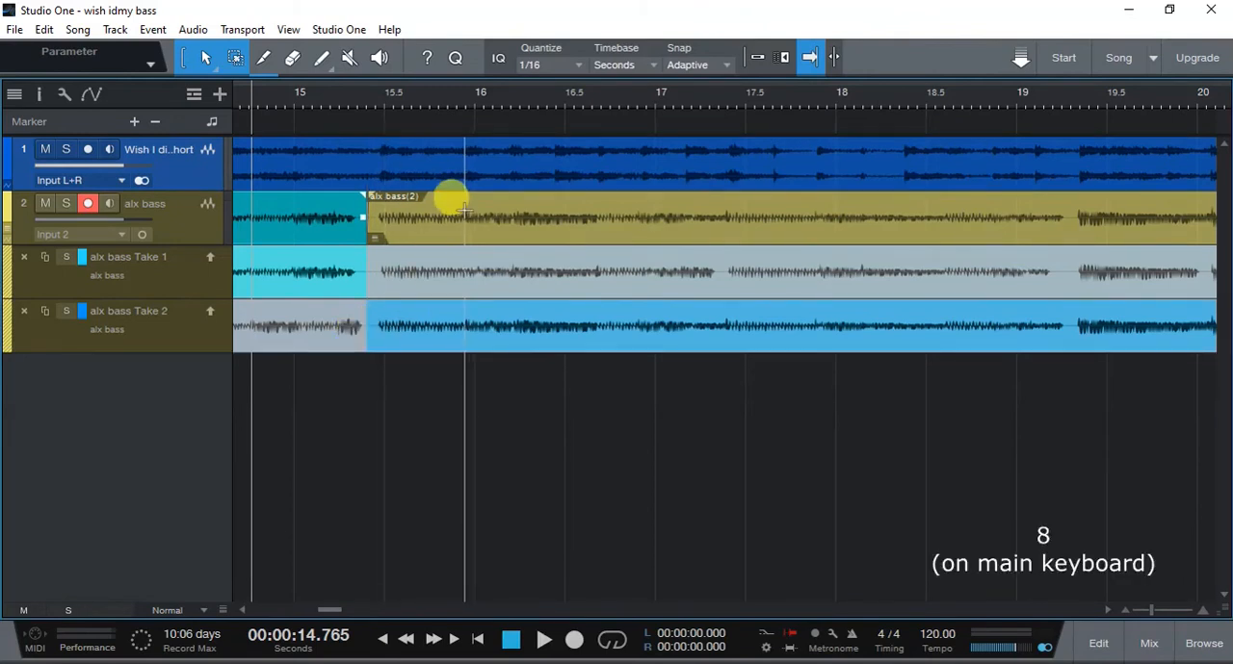
{"action": "left_click", "coordinate": [293, 219]}
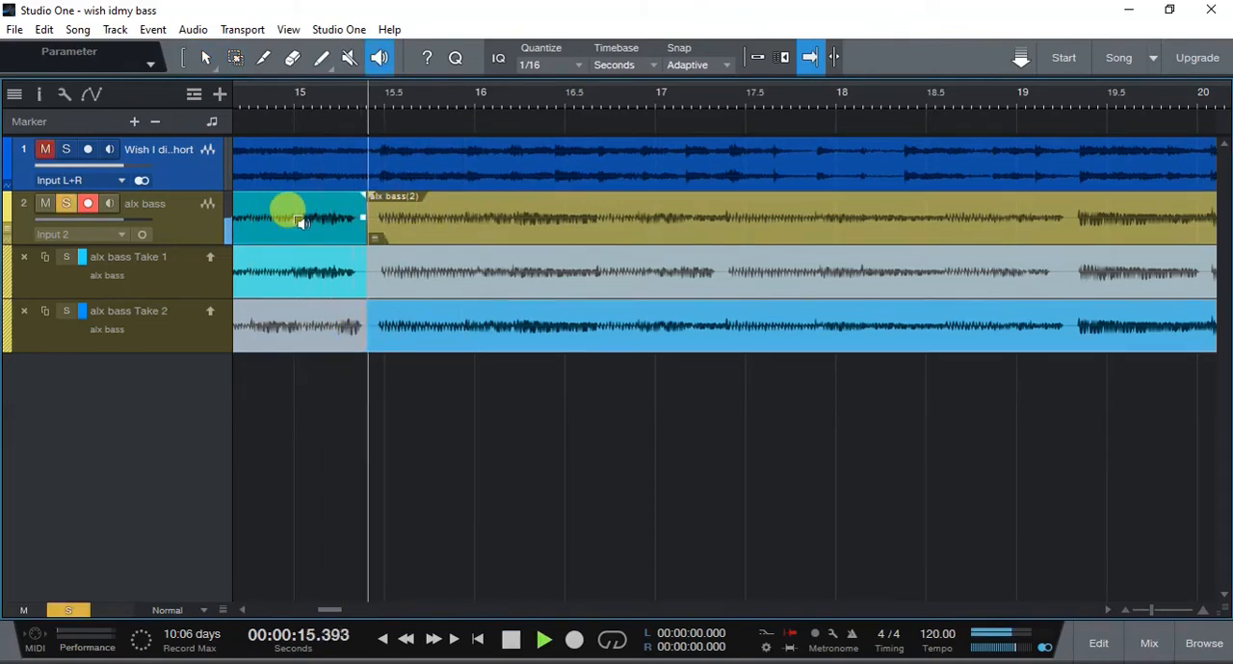
- Audition the comped bass track in solo around the start and middle of the Take 1 section with the Listen tool
{"action": "key", "text": "w"}
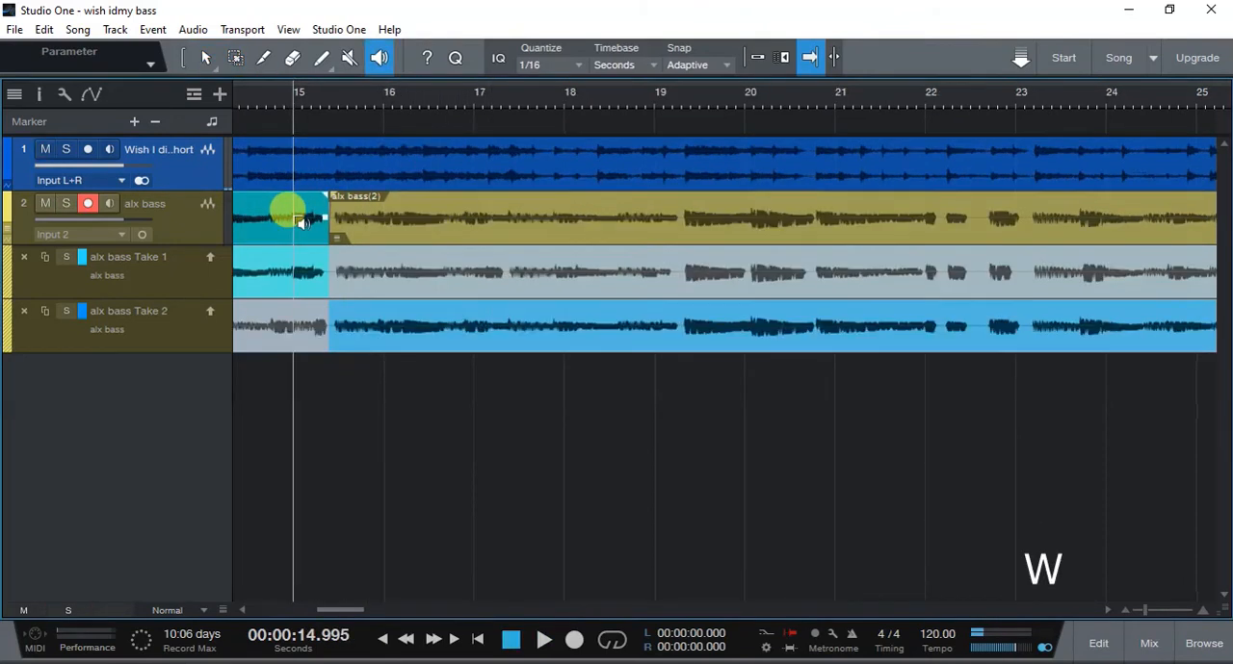
{"action": "key", "text": "w"}
{"action": "key", "text": "w"}
{"action": "left_click_drag", "start_coordinate": [289, 104], "coordinate": [530, 96]}
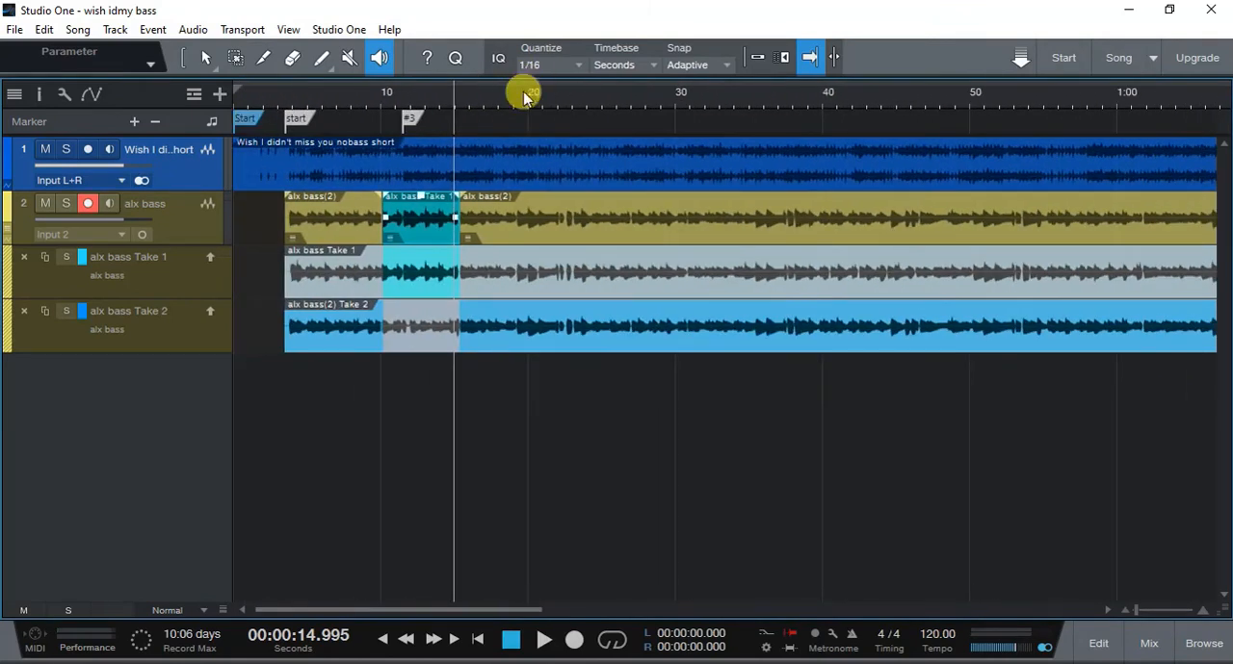
{"action": "left_click", "coordinate": [369, 218]}
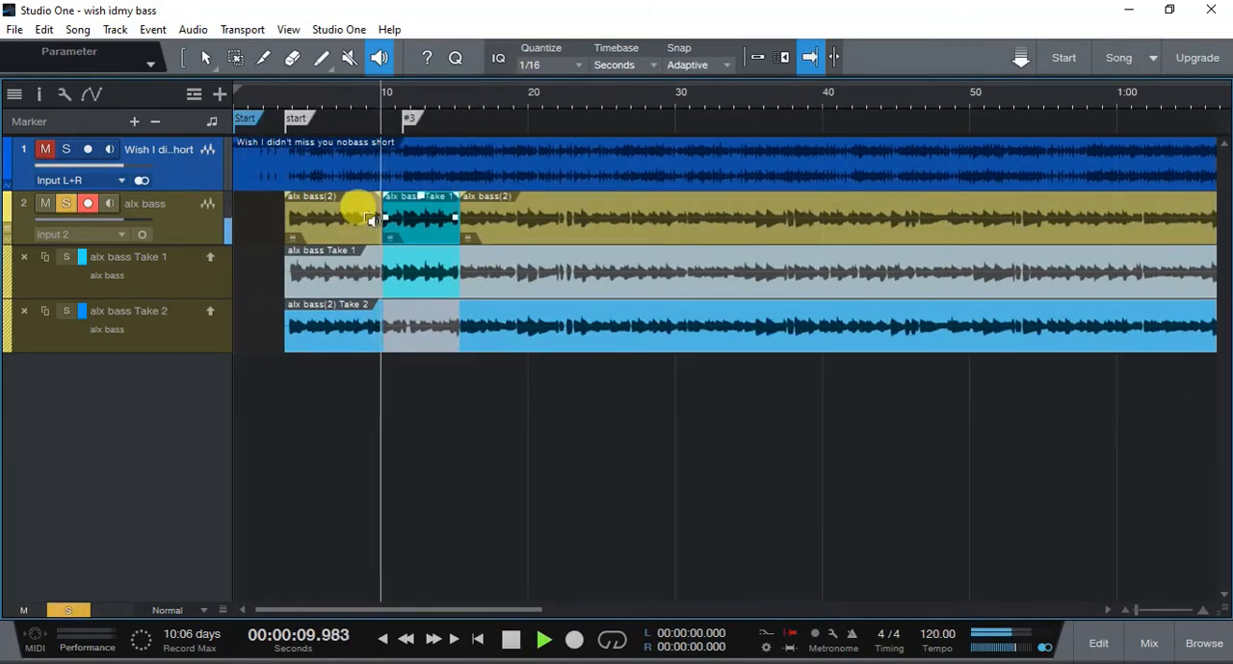
{"action": "left_click_drag", "start_coordinate": [371, 220], "coordinate": [358, 207]}
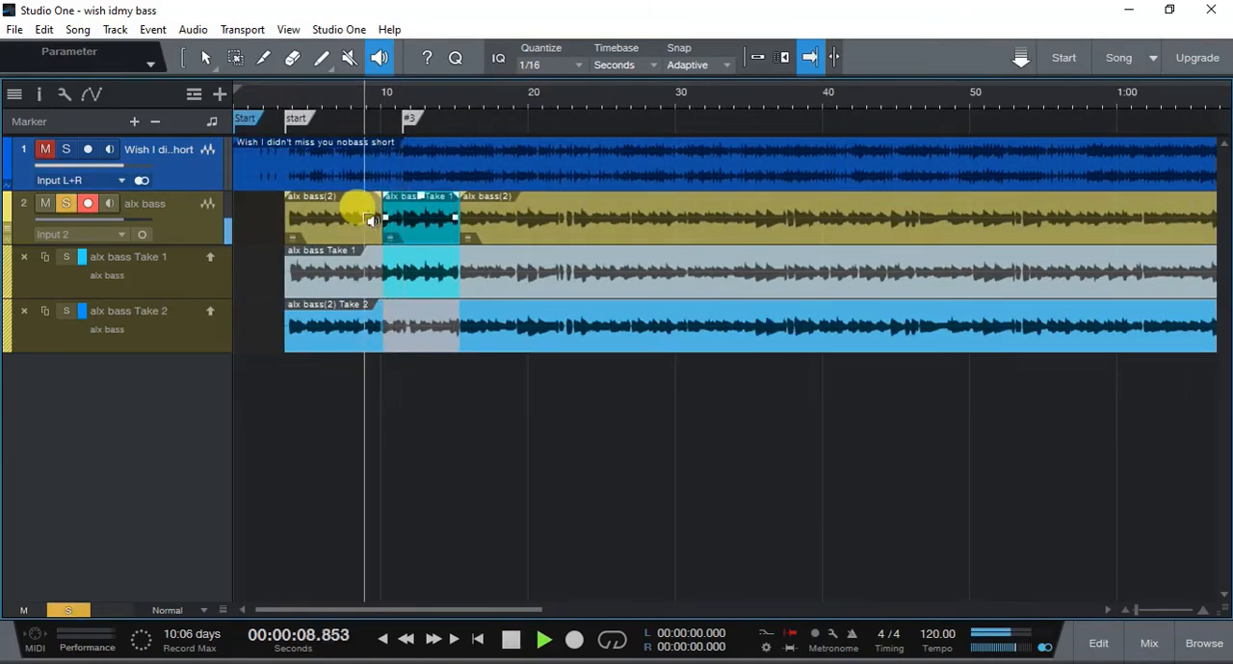
{"action": "left_click_drag", "start_coordinate": [420, 224], "coordinate": [448, 222]}
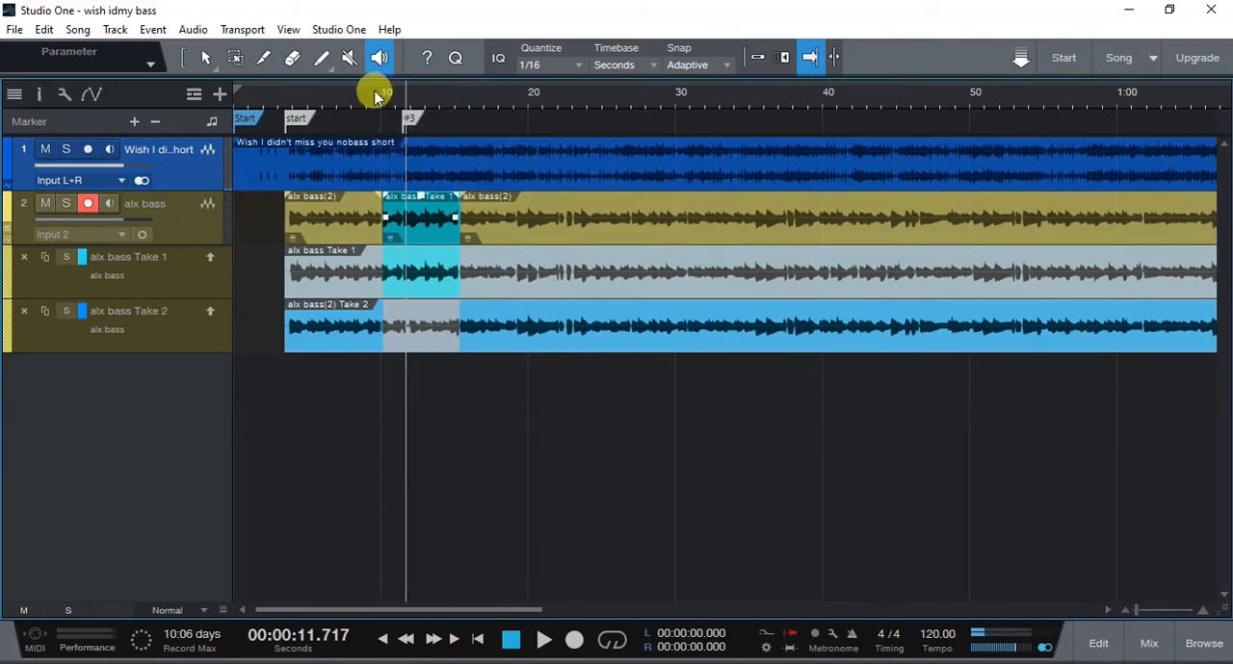
- Play the comped section together with the backing track from about 8 s with the Arrow tool active
{"action": "left_click", "coordinate": [355, 104]}
{"action": "key", "text": "1"}
{"action": "key", "text": "space"}
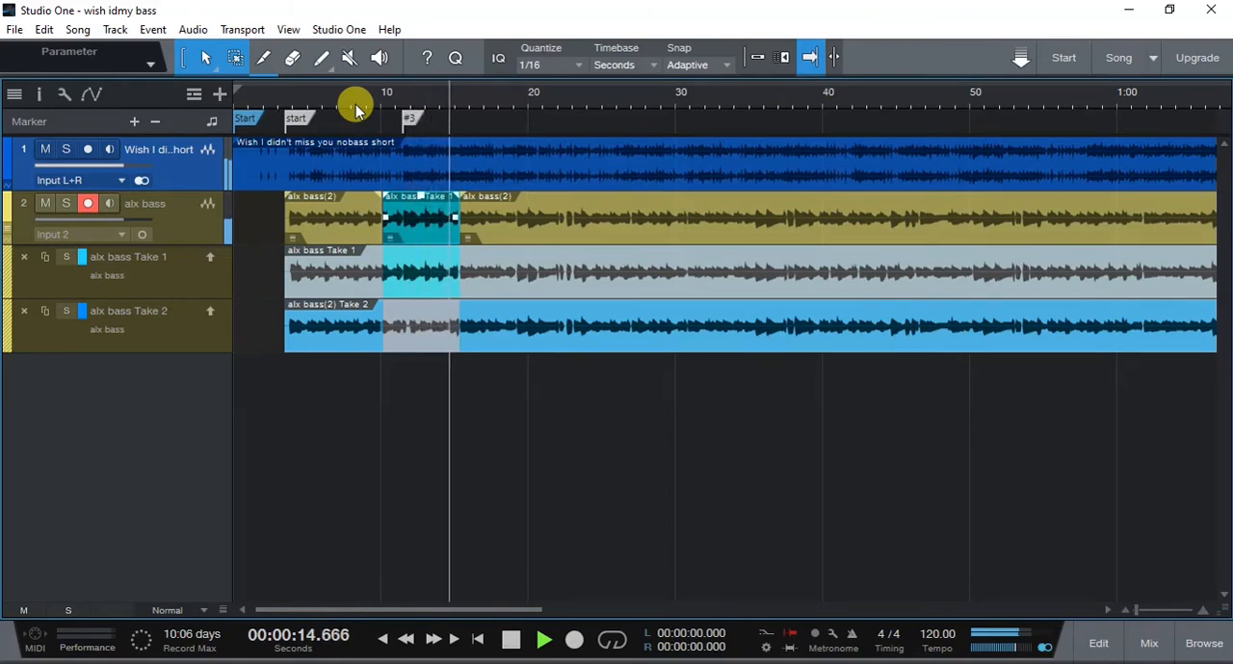
{"action": "key", "text": "space"}
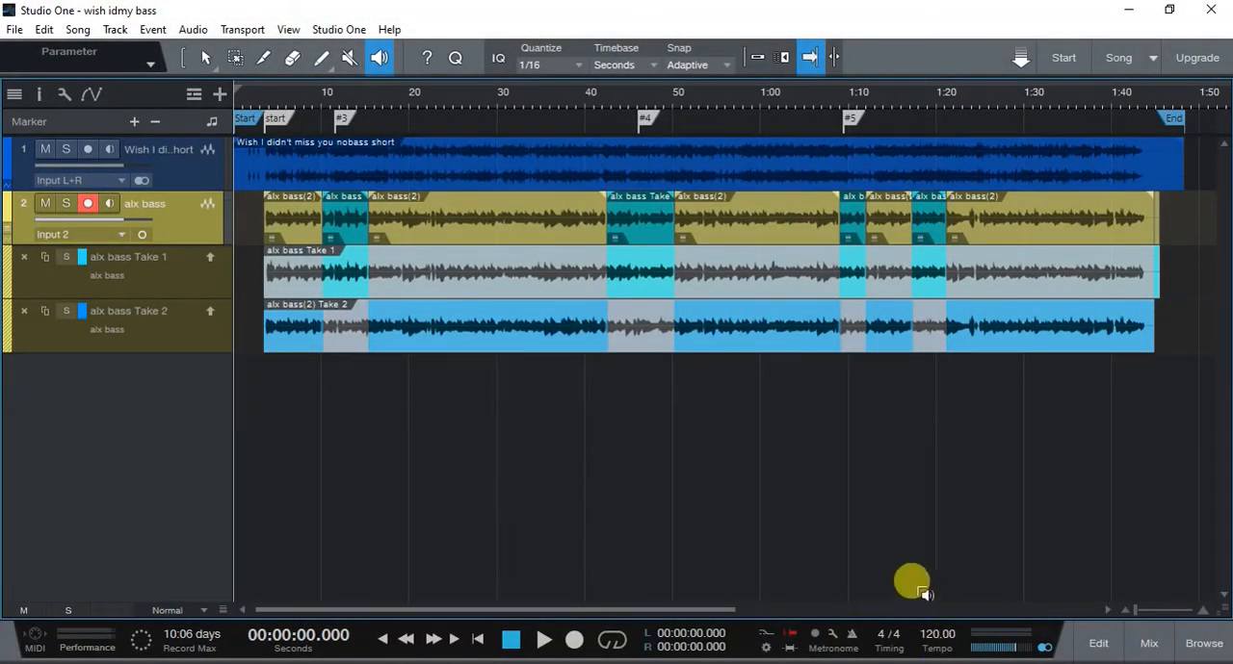
- Enable Return to Start on Stop, and audition the song's ending from about 1:40 in the full mix and on Takes 1 and 2
{"action": "right_click", "coordinate": [621, 641]}
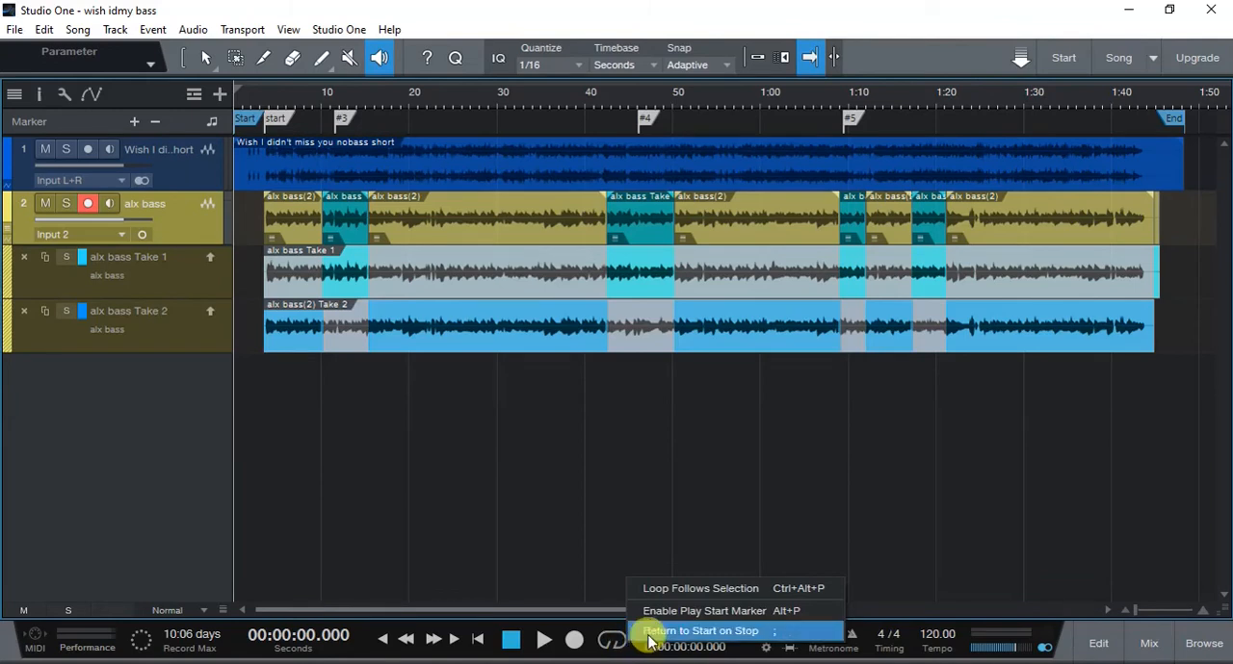
{"action": "left_click", "coordinate": [665, 632]}
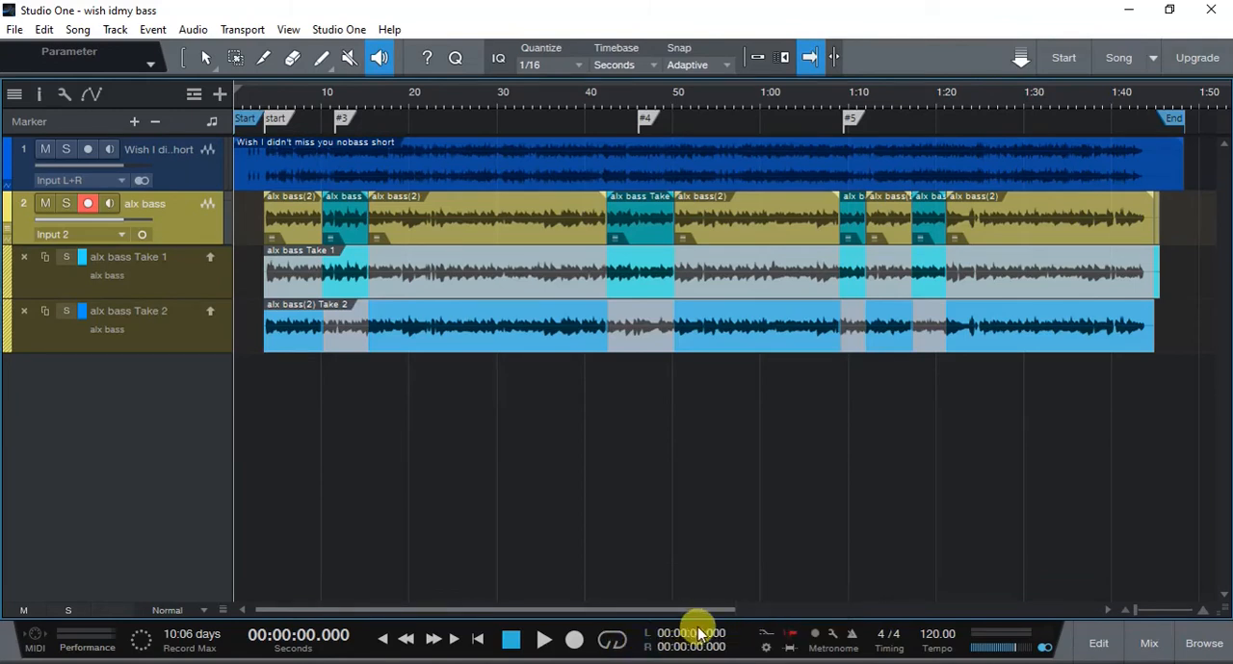
{"action": "left_click", "coordinate": [1114, 94]}
{"action": "key", "text": "space"}
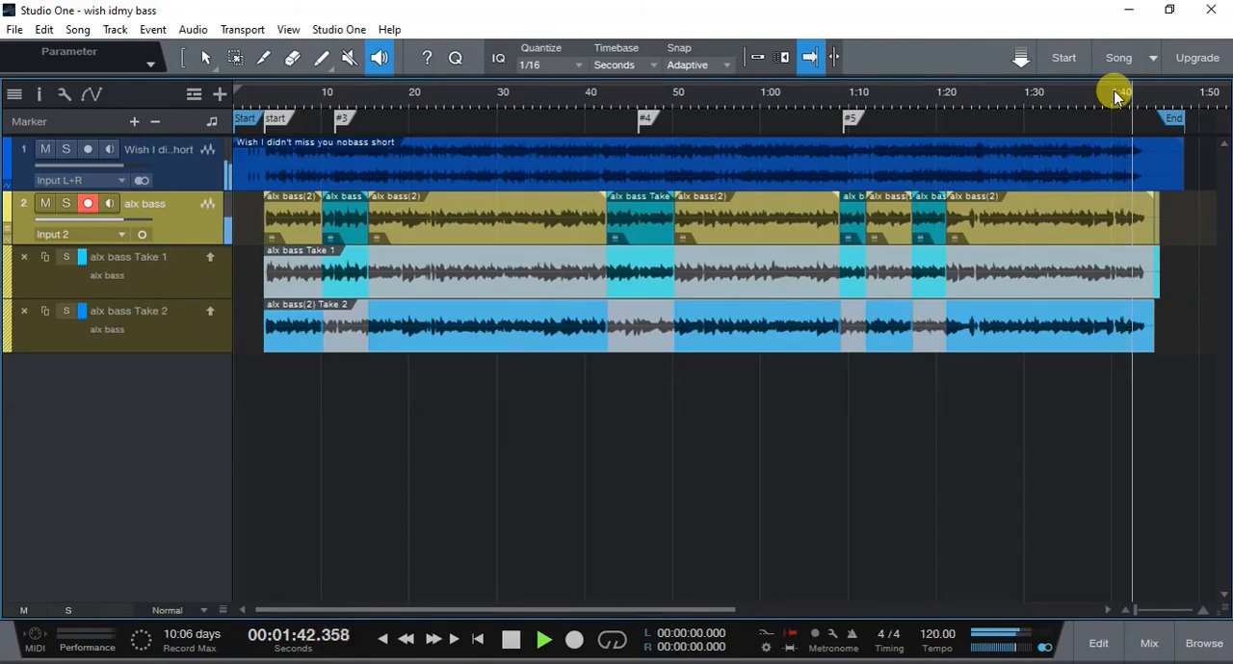
{"action": "key", "text": "space"}
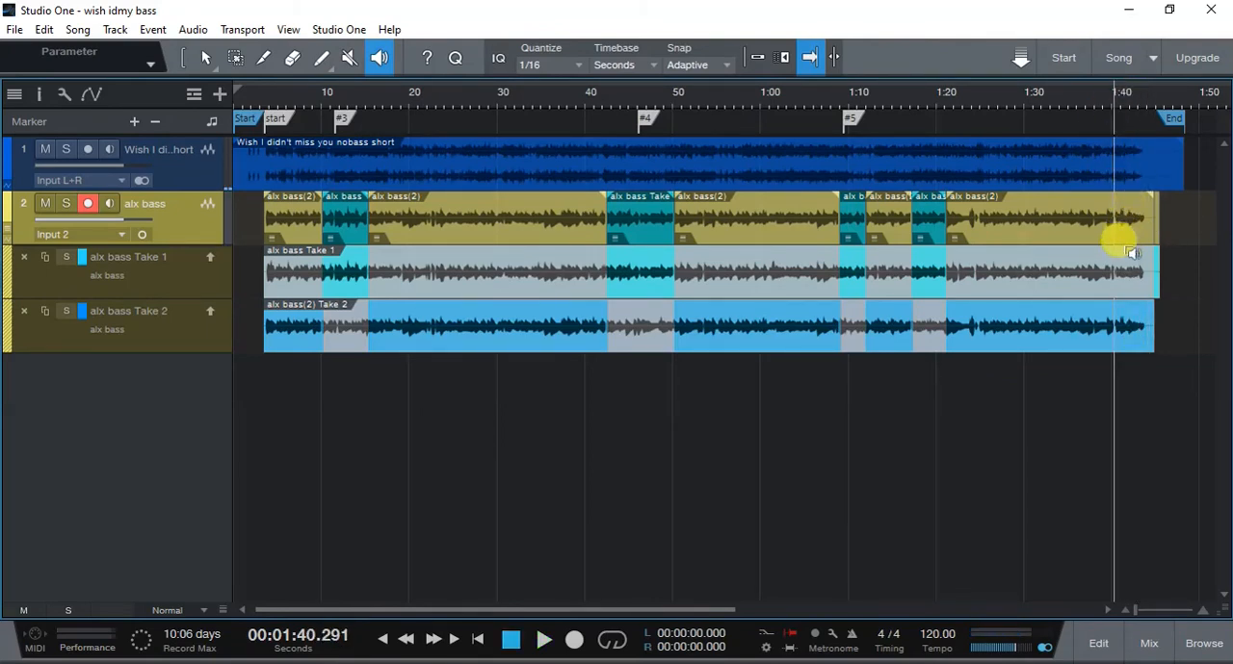
{"action": "left_click", "coordinate": [1112, 274]}
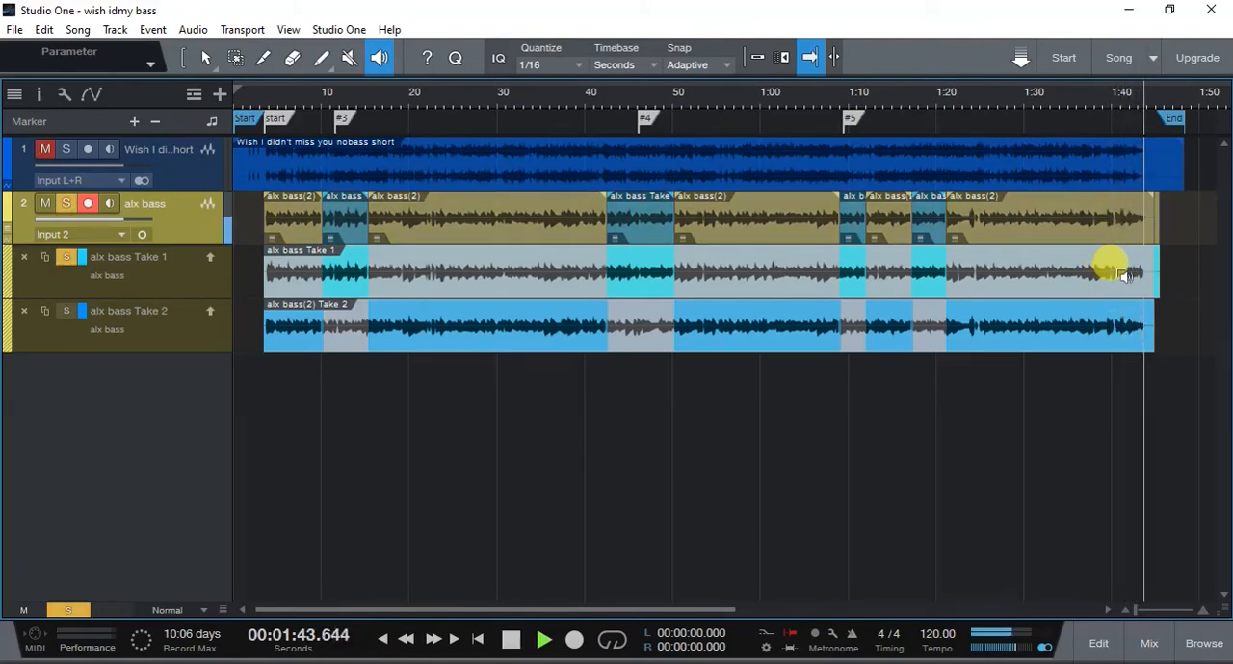
{"action": "left_click", "coordinate": [1114, 333]}
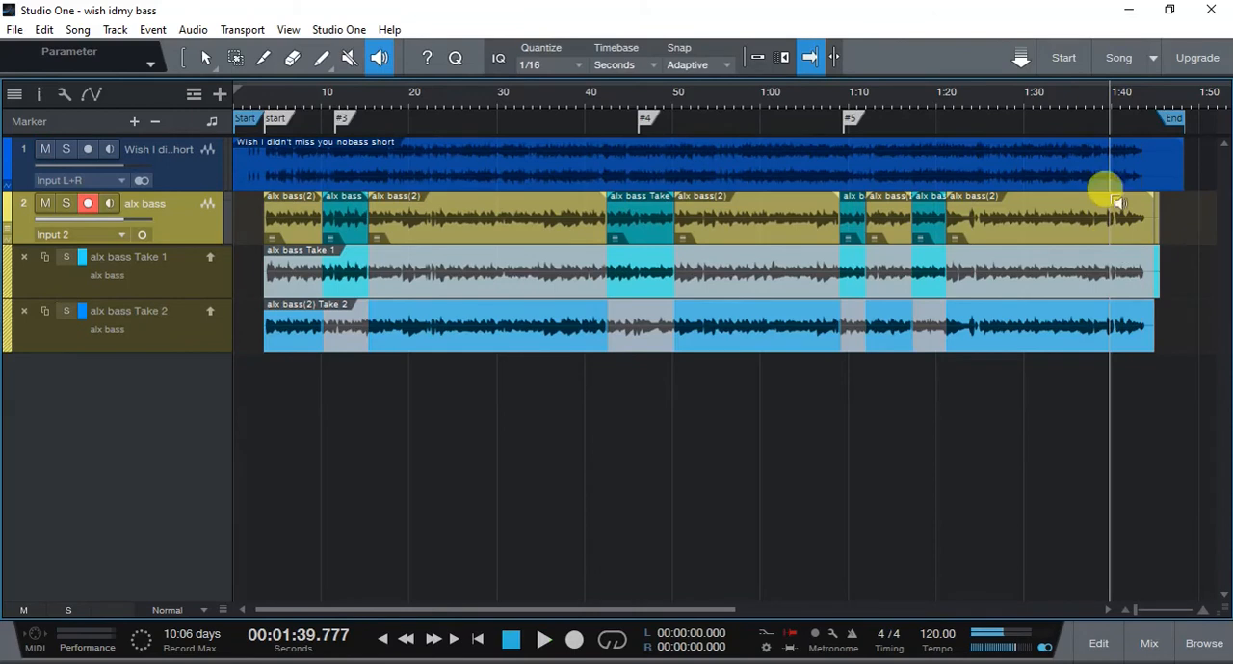
- Preview the ending with the playhead at about 1:36.56 and record two more bass takes from that point
{"action": "left_click", "coordinate": [1093, 91]}
{"action": "key", "text": "e"}
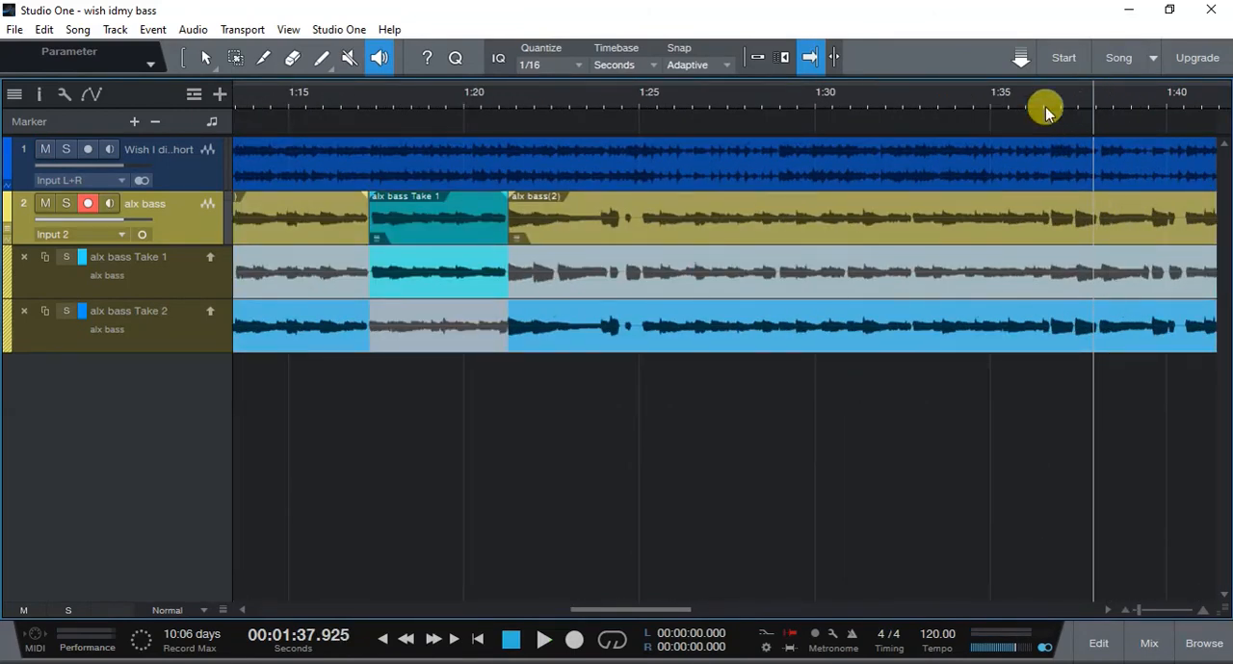
{"action": "key", "text": "space"}
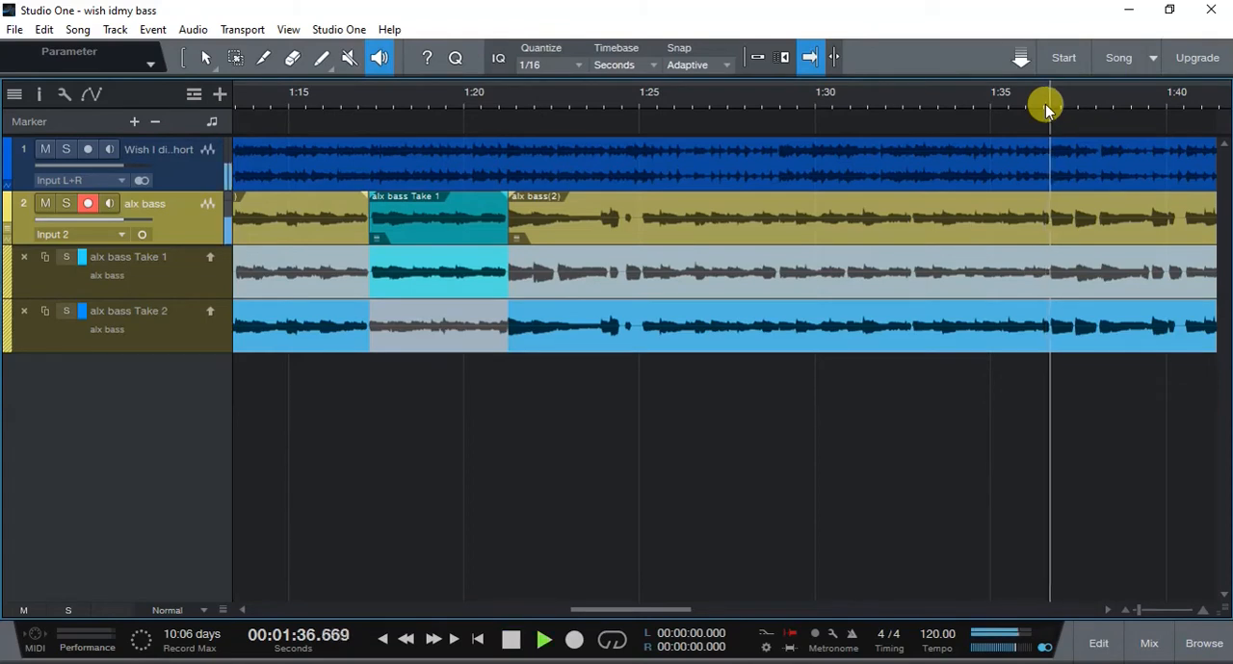
{"action": "key", "text": "space"}
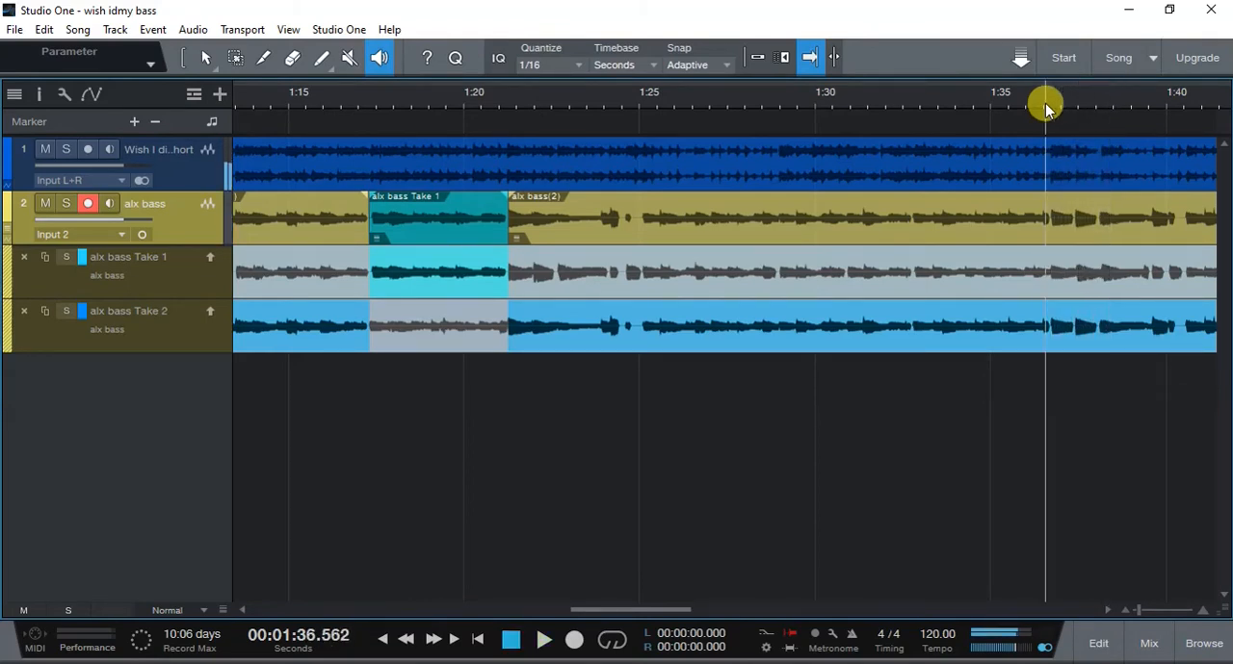
{"action": "left_click", "coordinate": [574, 643]}
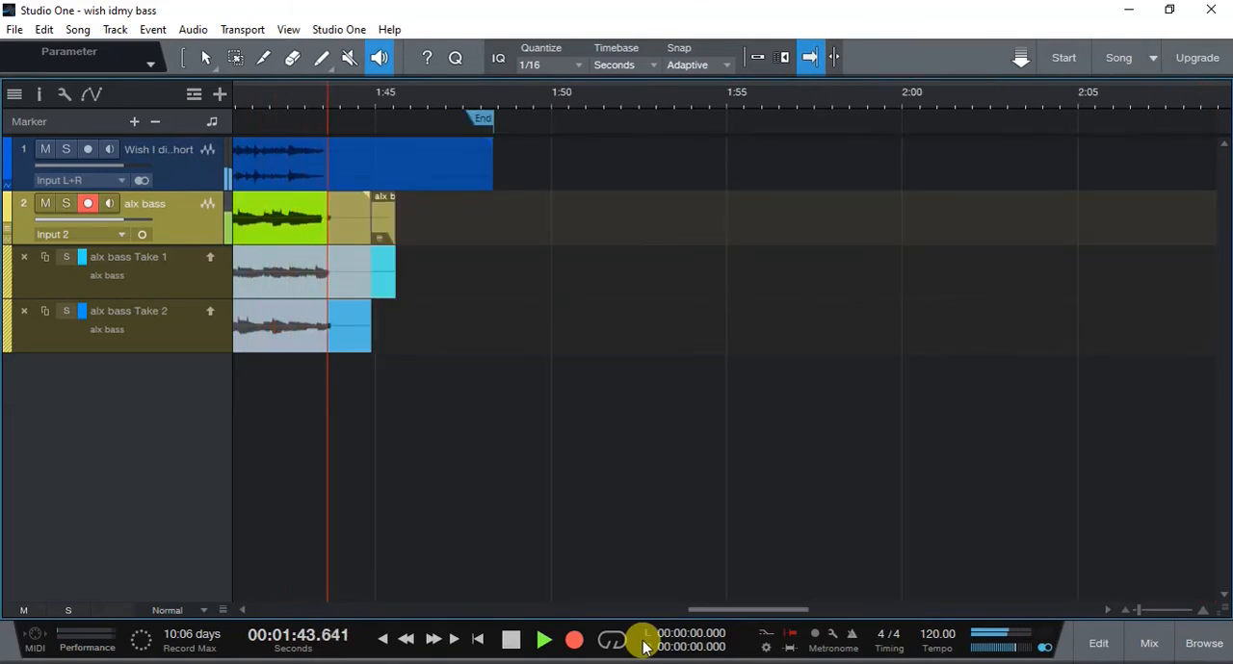
{"action": "key", "text": "space"}
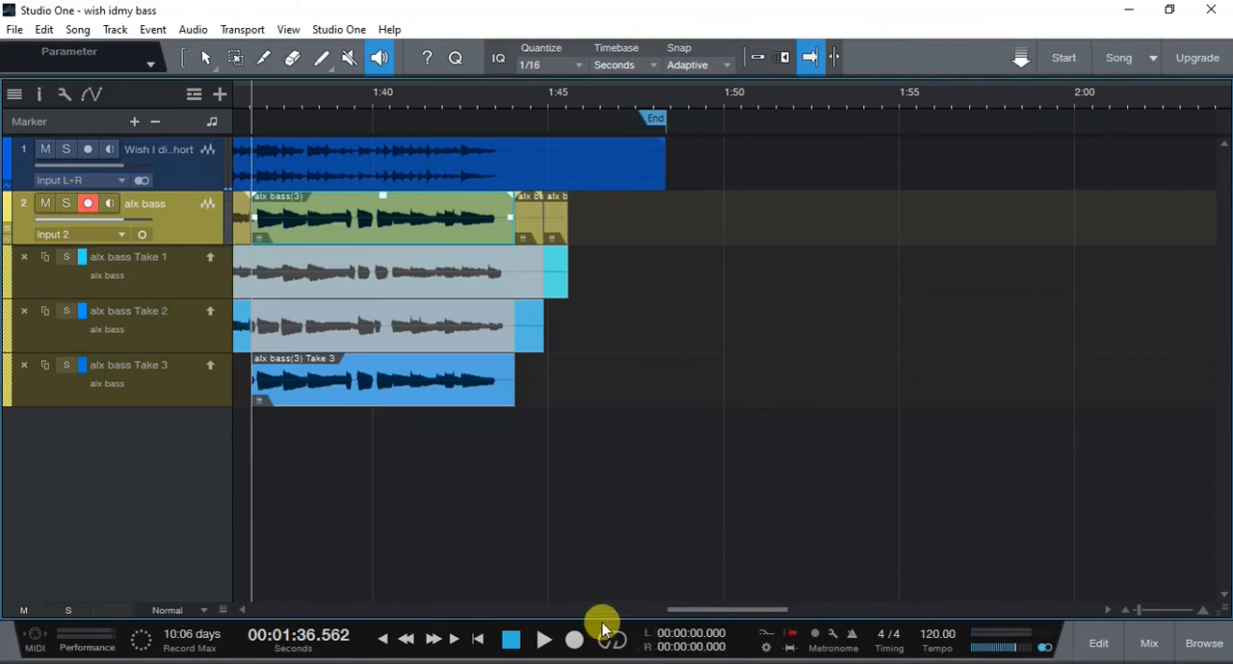
{"action": "key", "text": "space"}
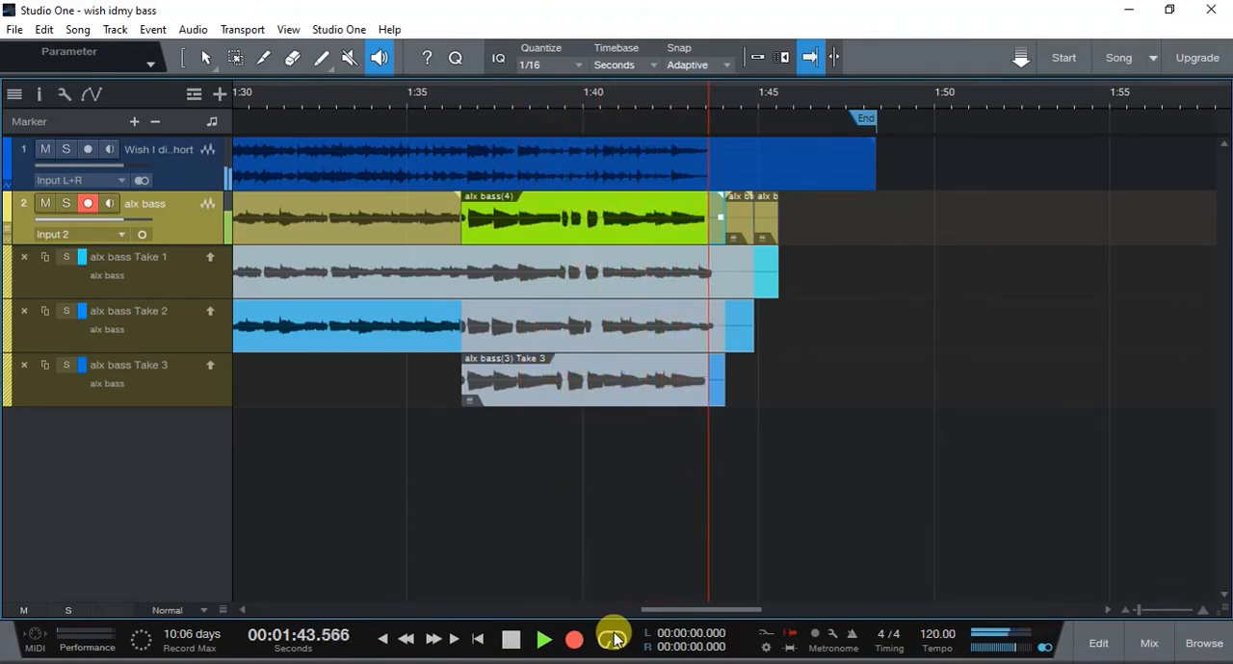
{"action": "key", "text": "space"}
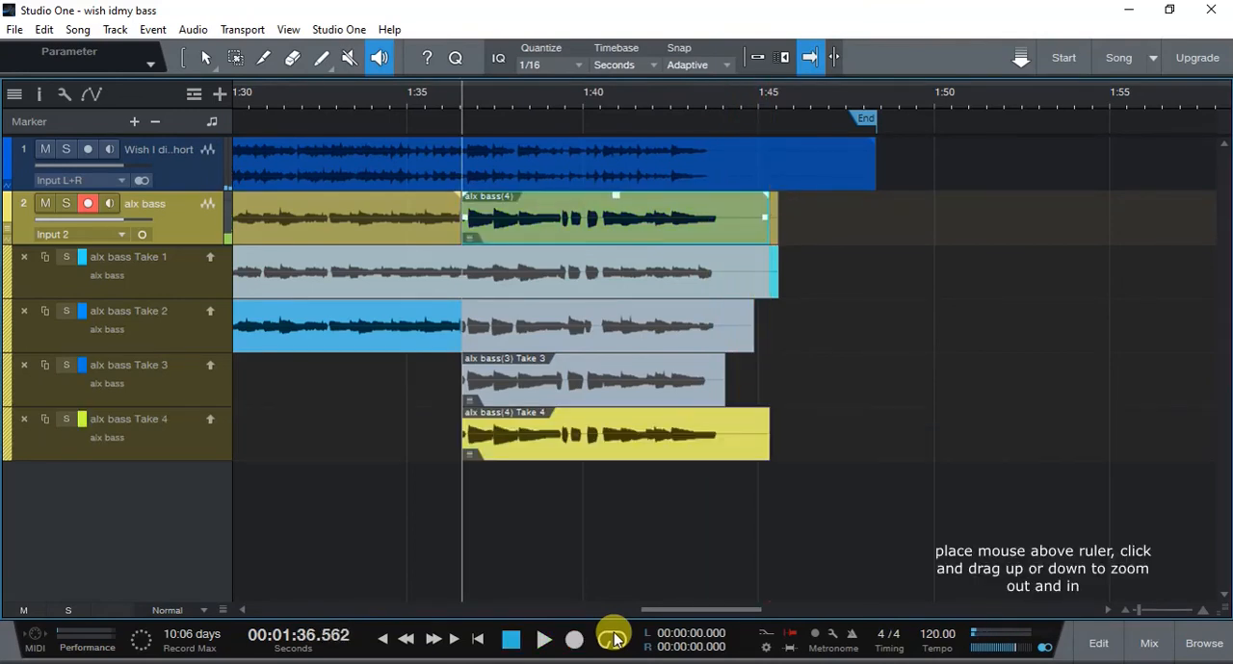
- Move the comp boundary between Take 2 and Take 4 to about 1:36.75, just before the note
{"action": "left_click_drag", "start_coordinate": [464, 92], "coordinate": [460, 125]}
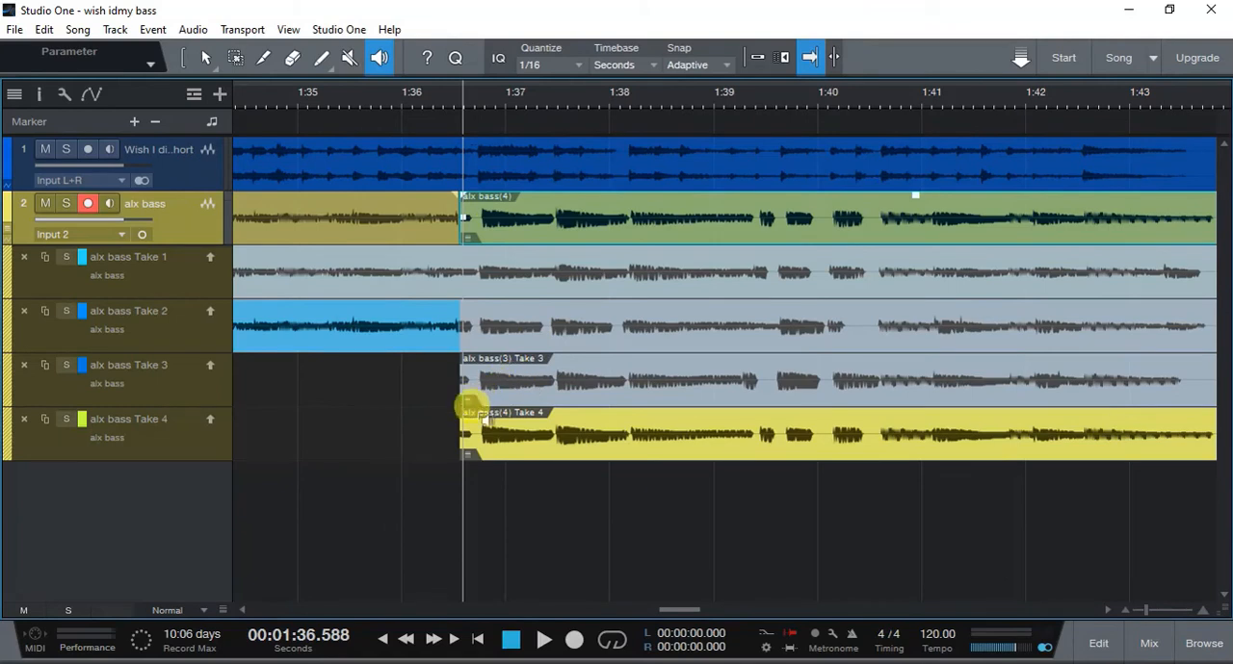
{"action": "key", "text": "1"}
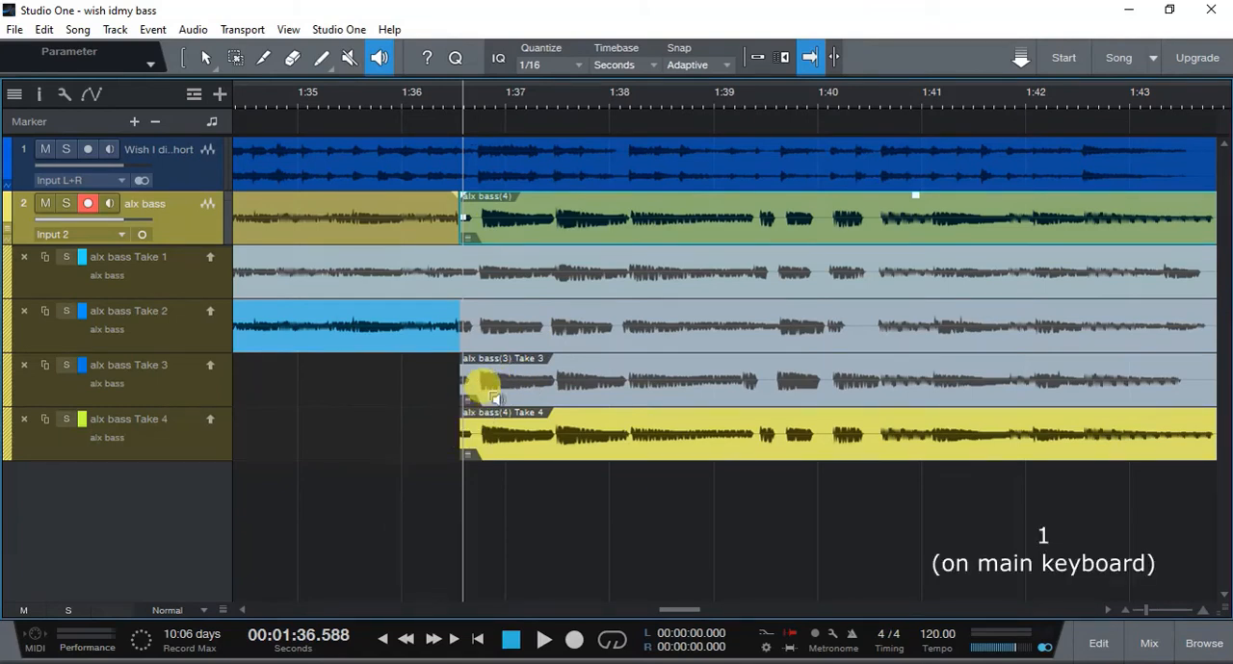
{"action": "left_click_drag", "start_coordinate": [461, 328], "coordinate": [475, 339]}
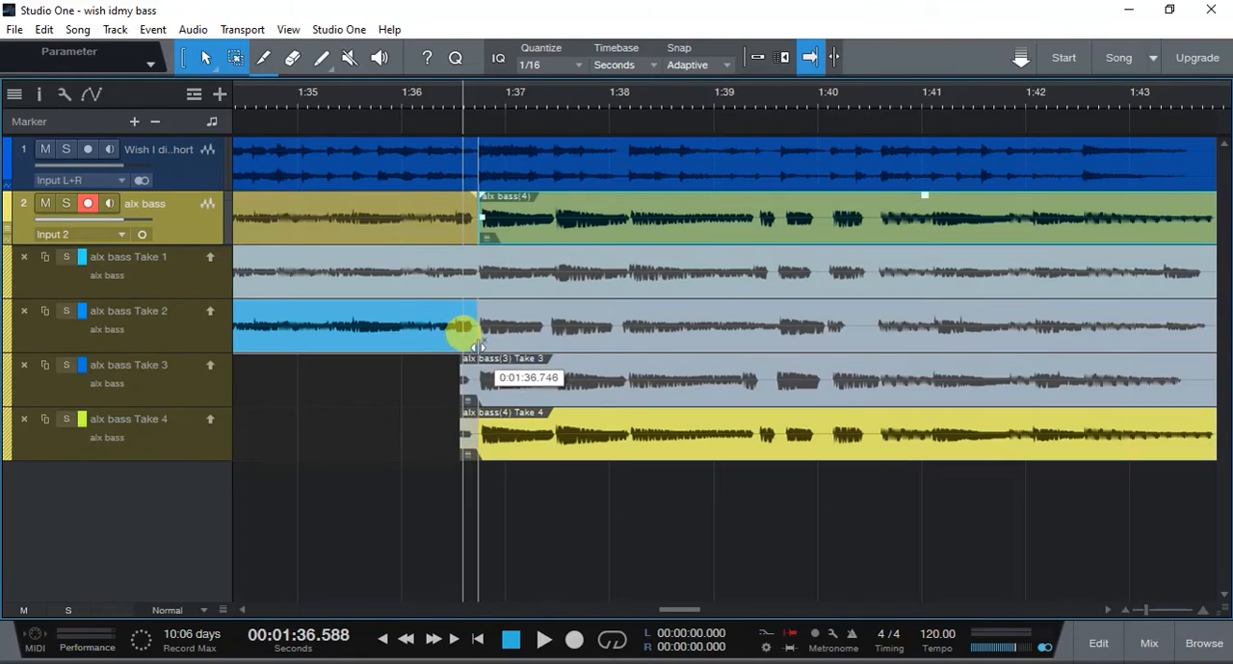
{"action": "mouse_move", "coordinate": [477, 344]}
{"action": "left_mouse_down"}
{"action": "mouse_move", "coordinate": [459, 336]}
{"action": "mouse_move", "coordinate": [432, 355]}
{"action": "mouse_move", "coordinate": [462, 349]}
{"action": "left_mouse_up"}
- Audition the transition into Take 4 from about 1:35.6 in solo with the Listen tool and together with the backing track
{"action": "key", "text": "8"}
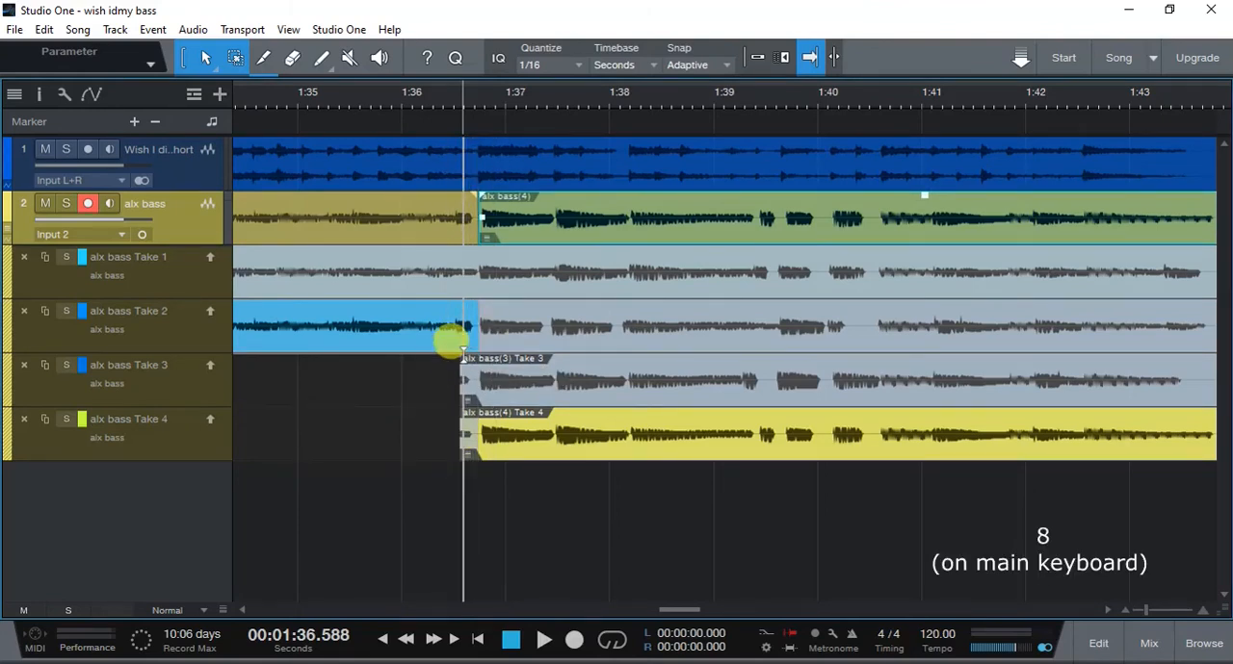
{"action": "left_click", "coordinate": [374, 213]}
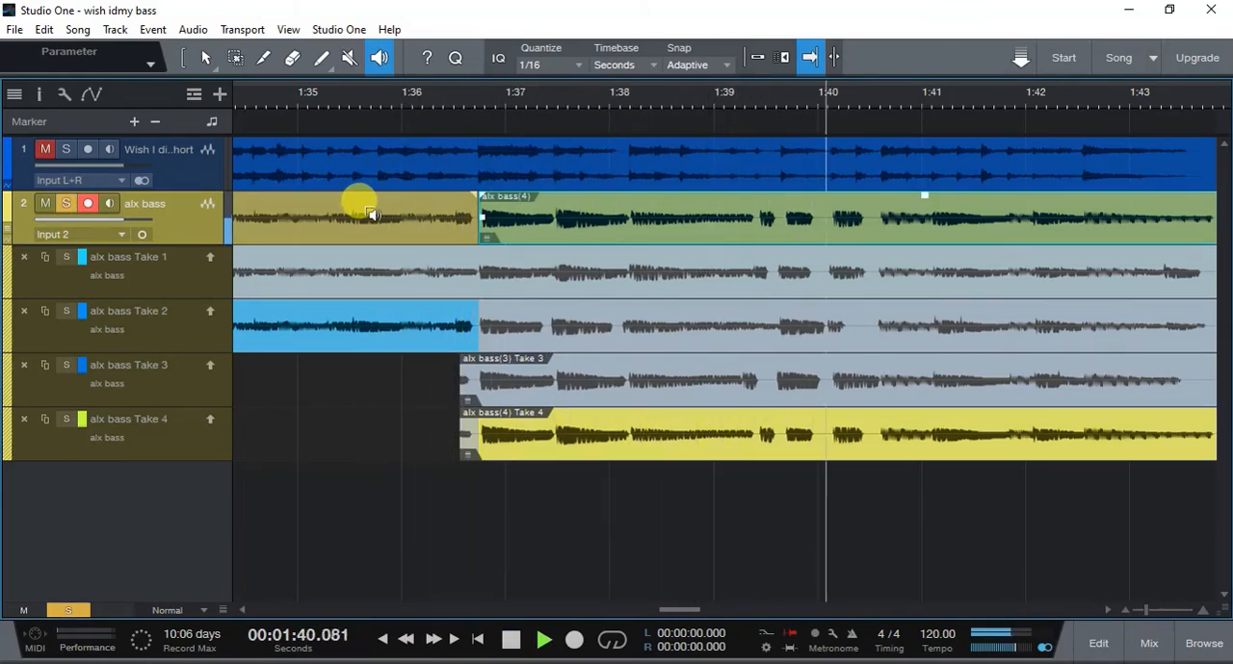
{"action": "key", "text": "w"}
{"action": "key", "text": "space"}
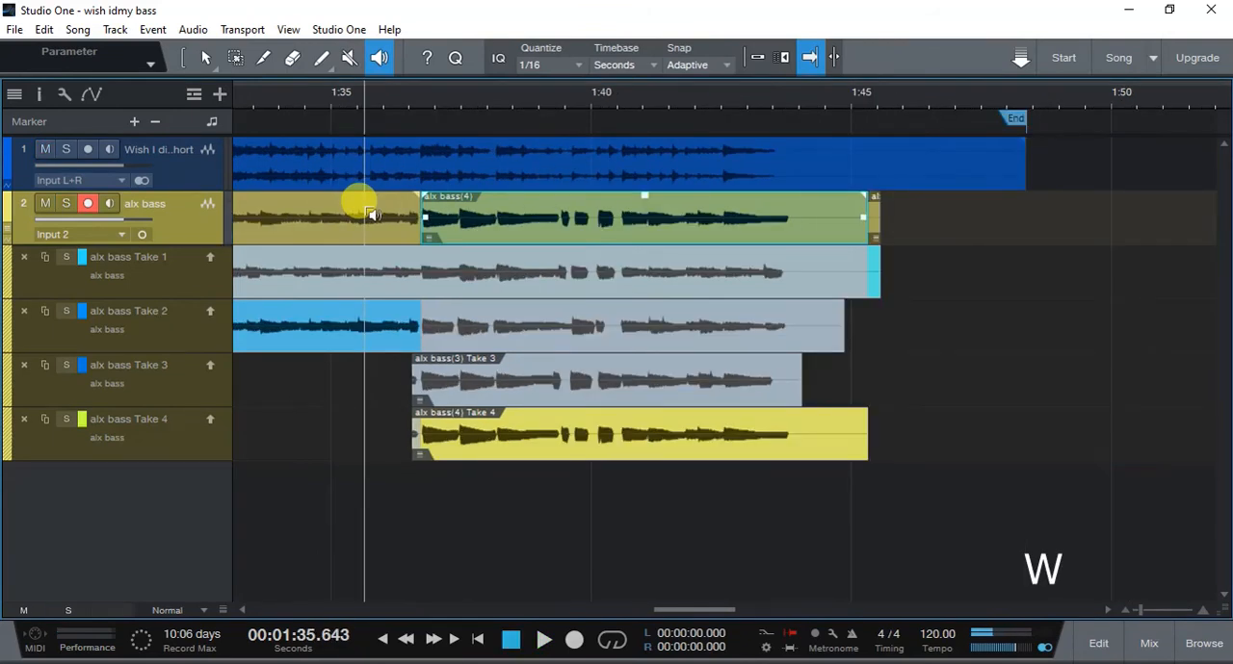
{"action": "key", "text": "space"}
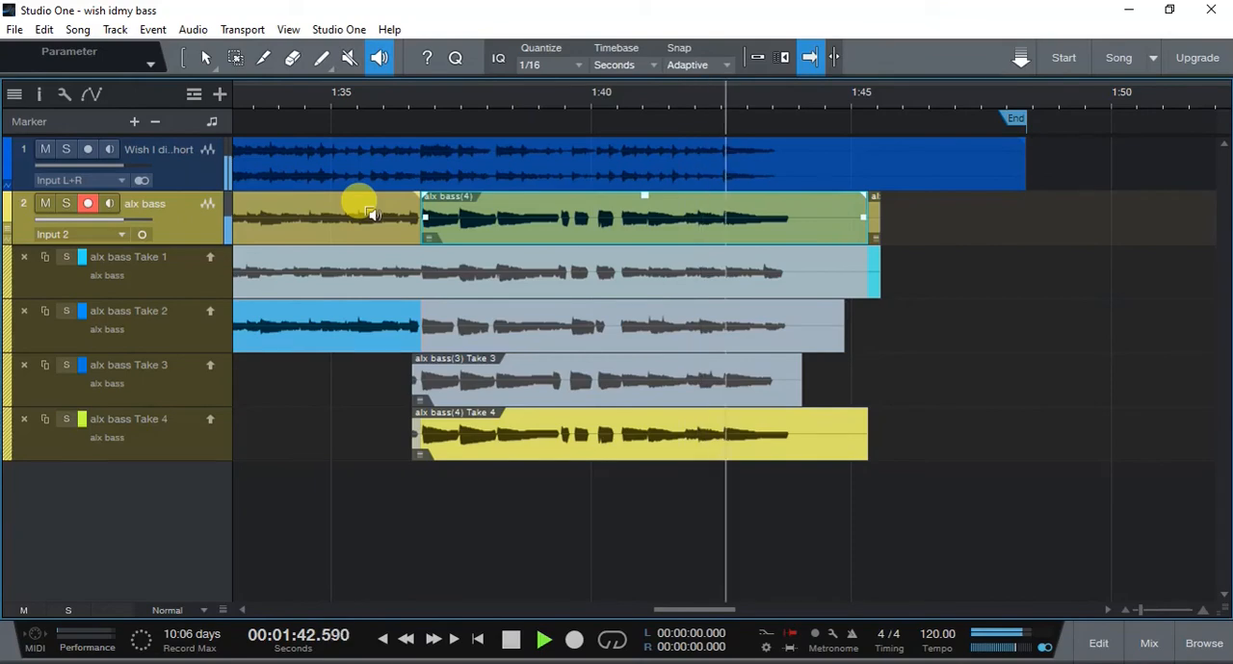
{"action": "key", "text": "space"}
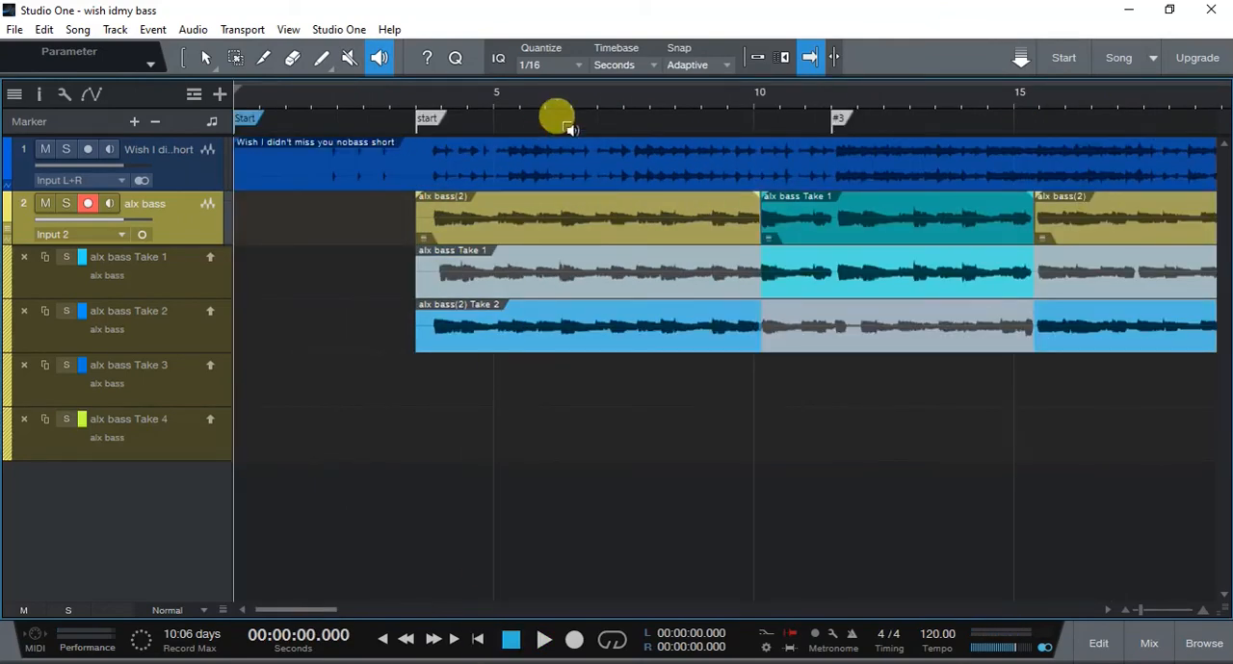
- Show the whole song, remove the unused Take 3 layer from the alx bass track and return to the Arrow tool
{"action": "key", "text": "z"}
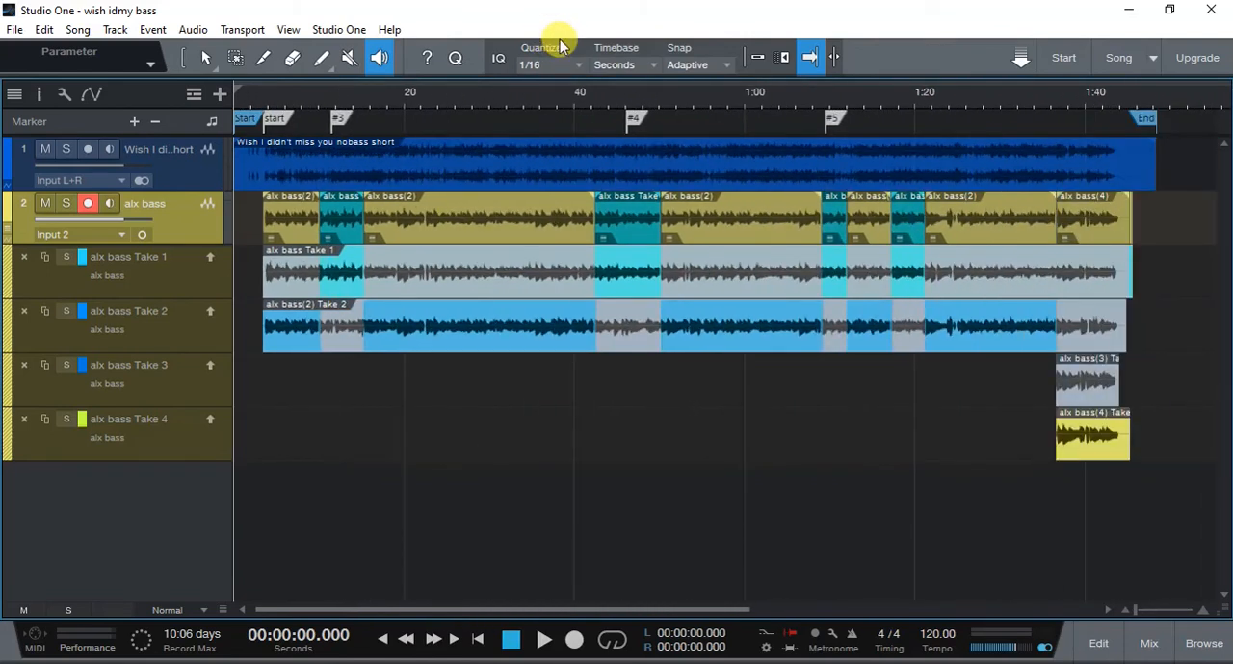
{"action": "left_click", "coordinate": [27, 366]}
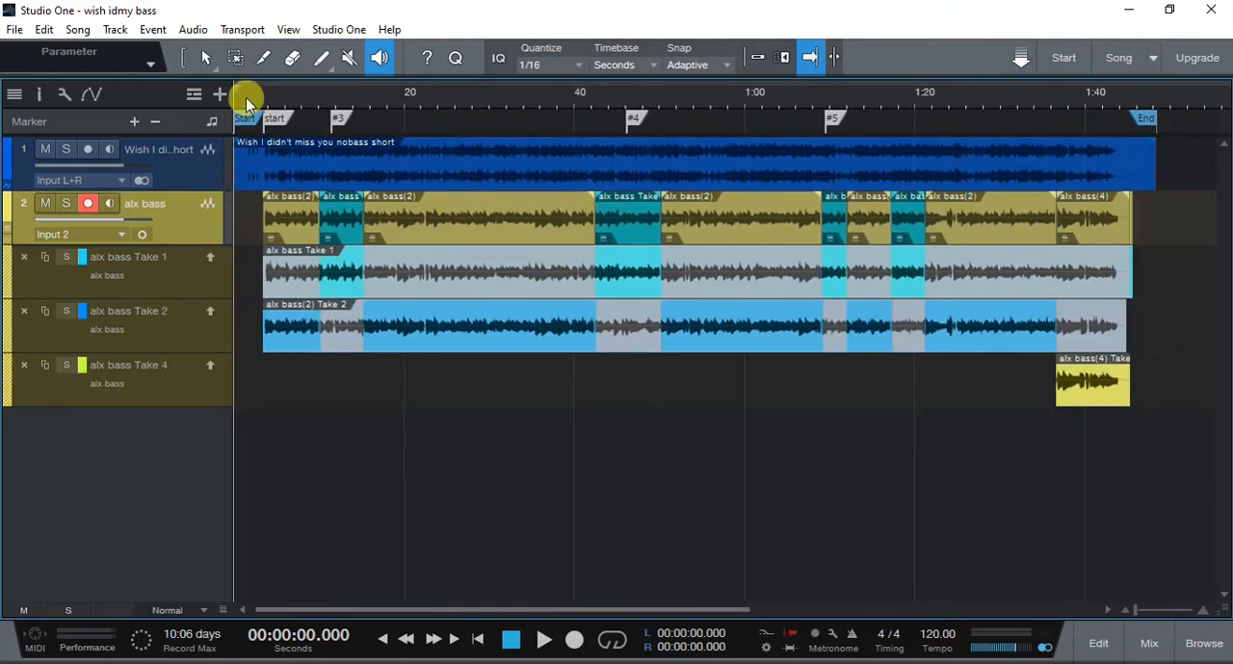
{"action": "left_click", "coordinate": [206, 57]}
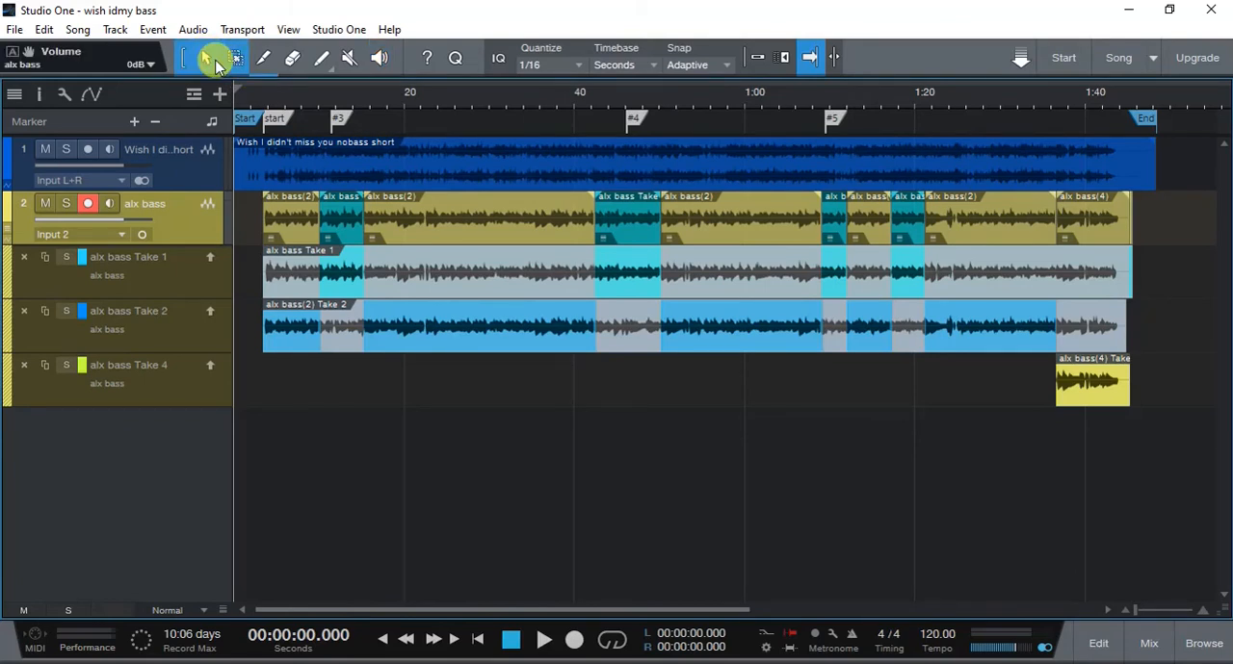
- Disarm recording on the alx bass track and lock the track
{"action": "left_click", "coordinate": [83, 203]}
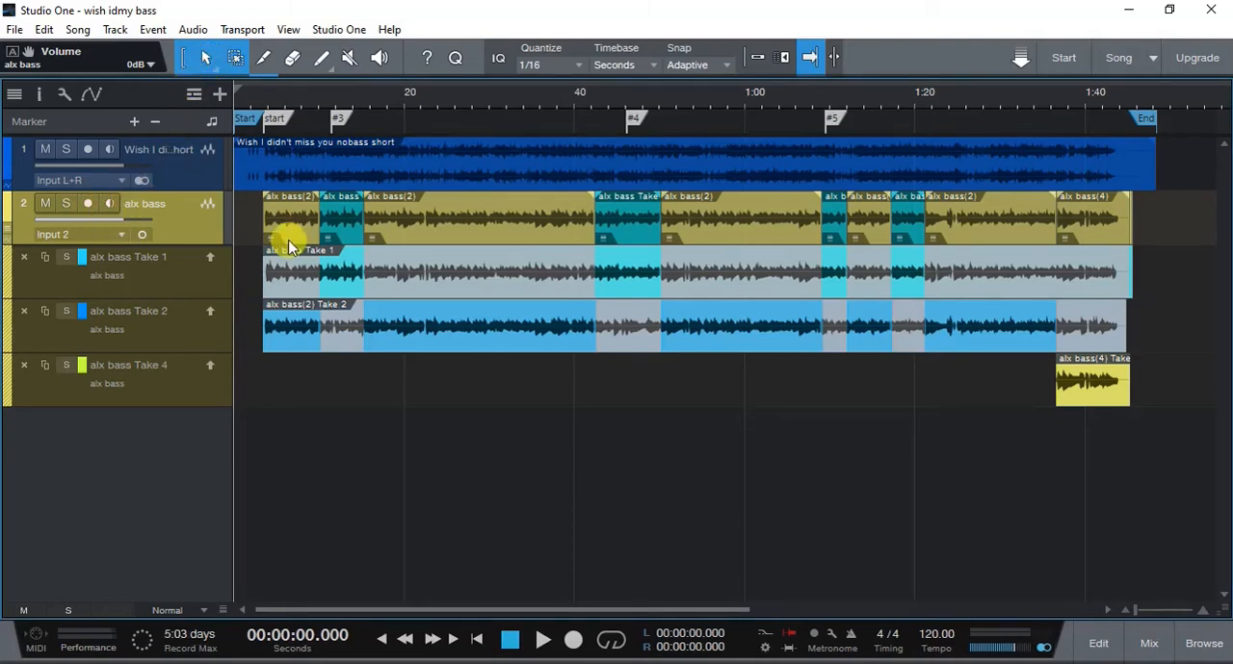
{"action": "right_click", "coordinate": [204, 240]}
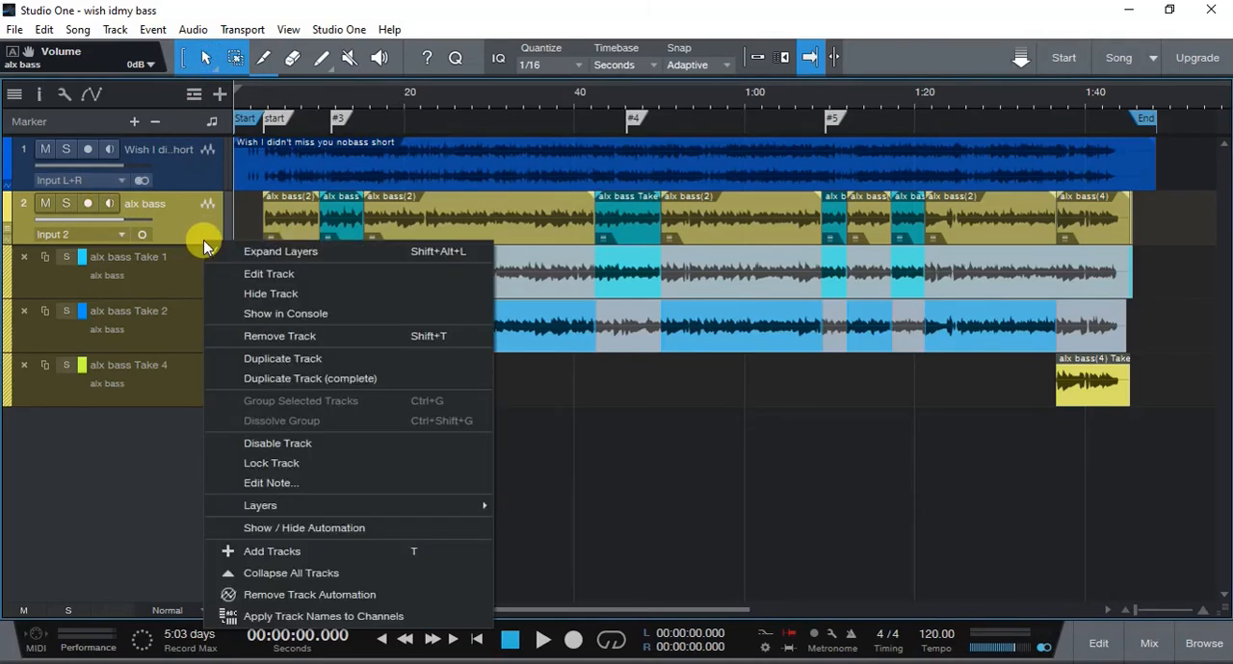
{"action": "left_click", "coordinate": [321, 467]}
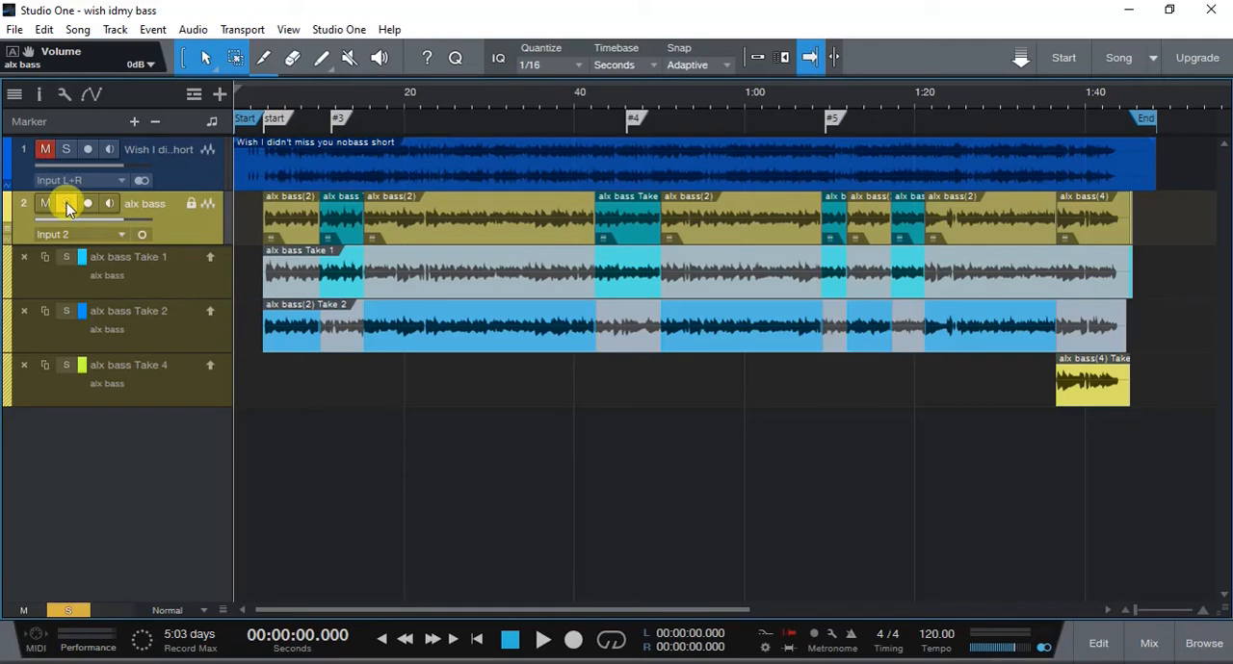
- Play the soloed bass from about 0:03.4 with the mixing console shown, keeping the backing track muted
{"action": "key", "text": "F3"}
{"action": "left_click", "coordinate": [263, 95]}
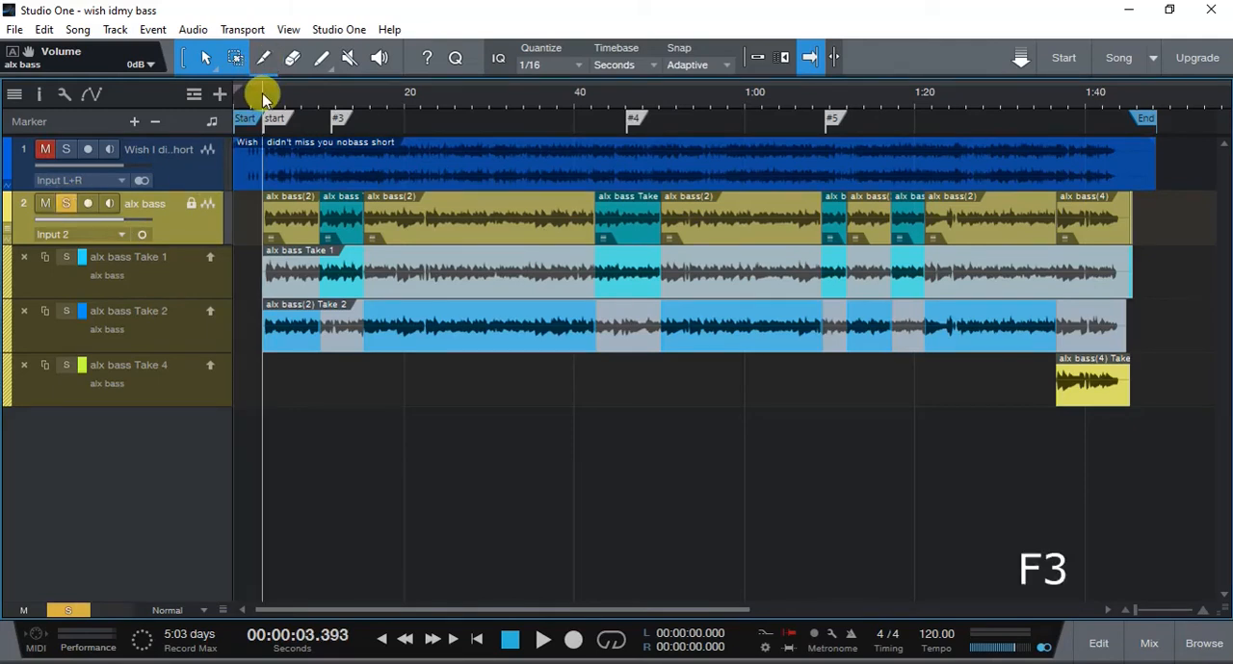
{"action": "key", "text": "F3"}
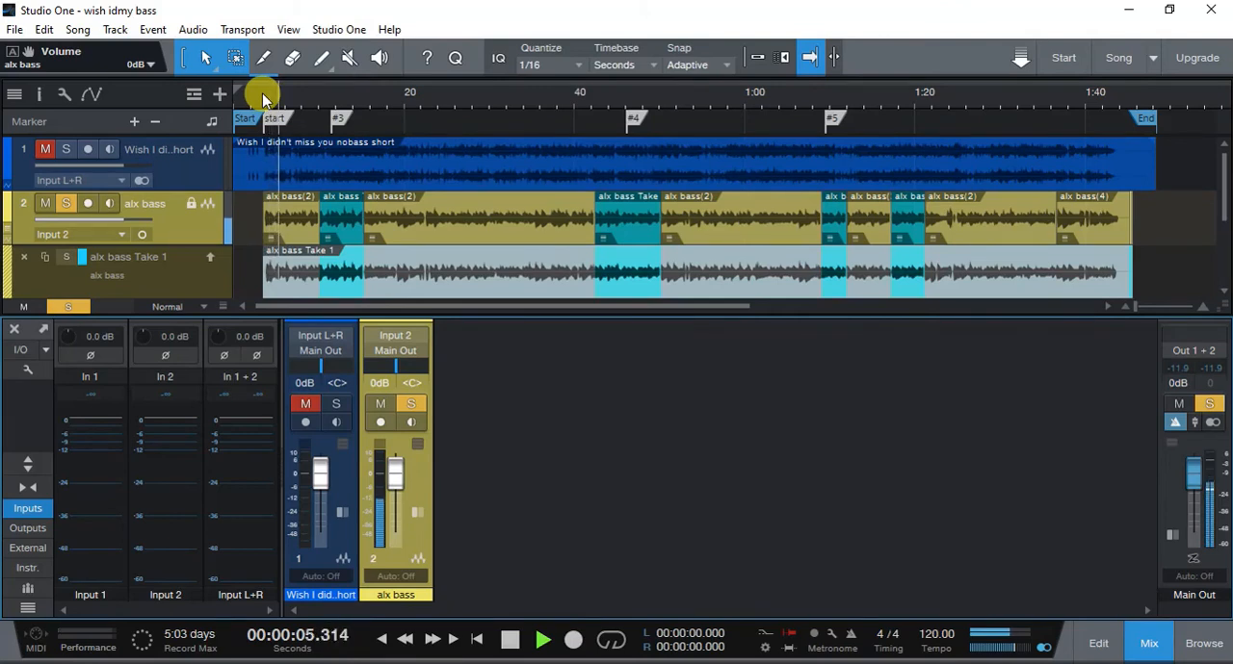
- Try raising the alx bass fader to +10 dB and Main Out to +5.4 dB, and reset both to 0 dB
{"action": "left_click_drag", "start_coordinate": [387, 487], "coordinate": [399, 409]}
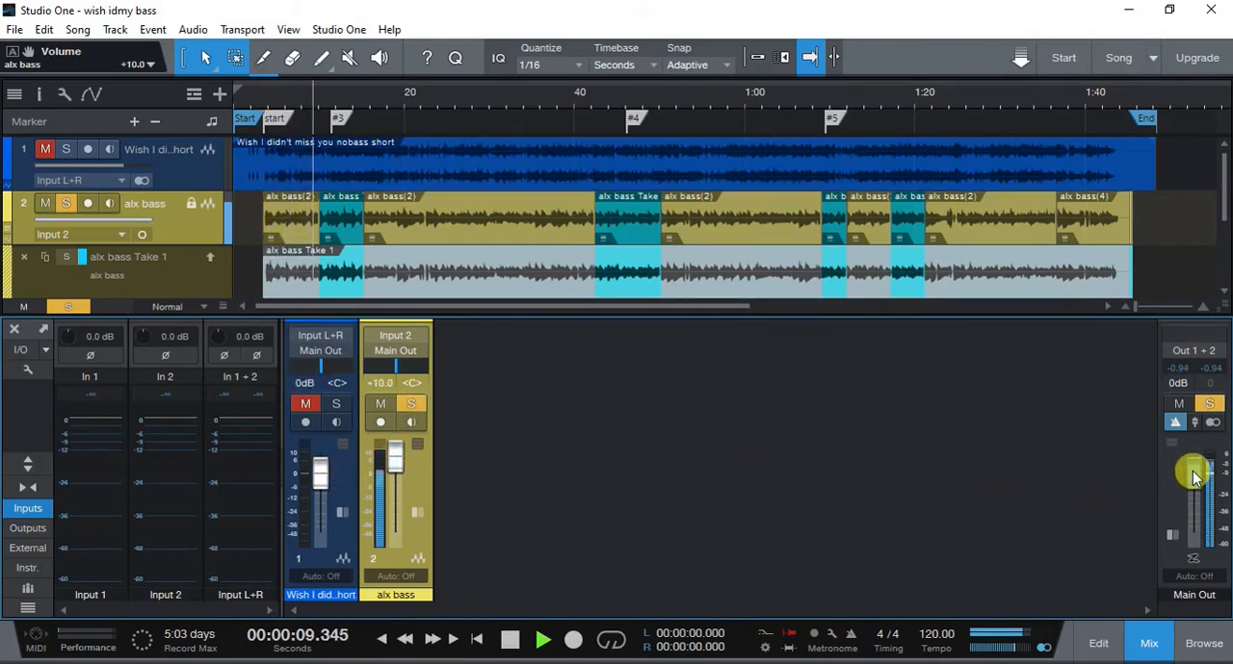
{"action": "left_click_drag", "start_coordinate": [1194, 477], "coordinate": [1194, 469]}
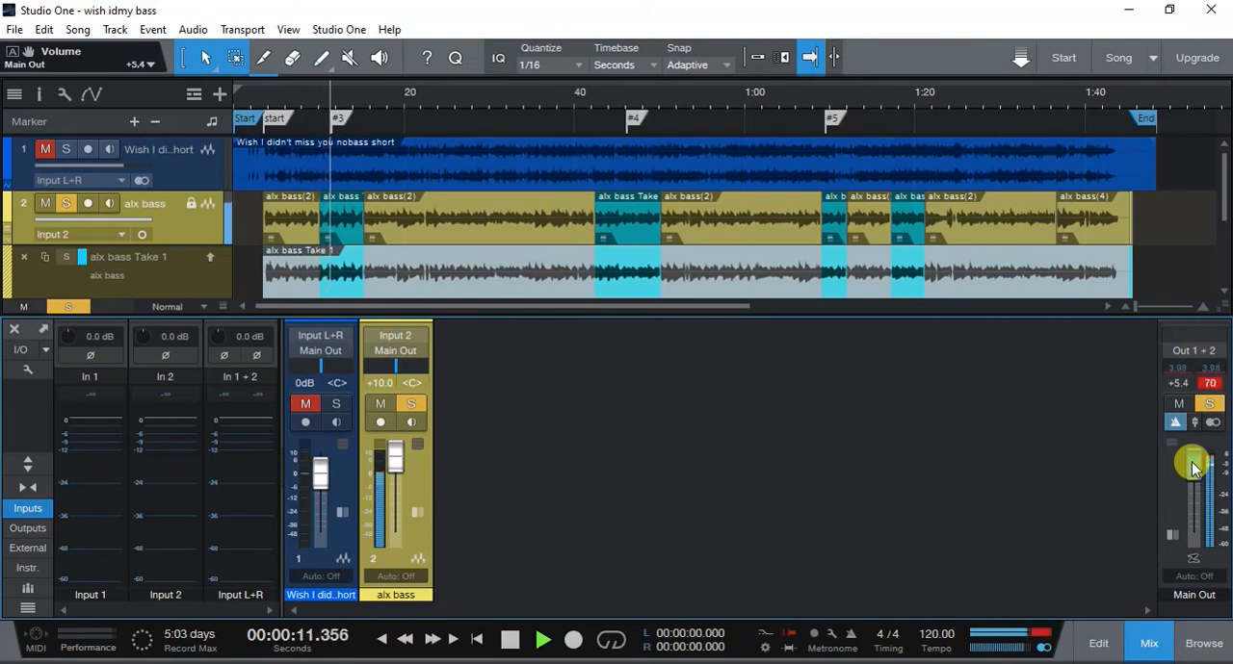
{"action": "left_click", "coordinate": [1192, 468], "text": "ctrl"}
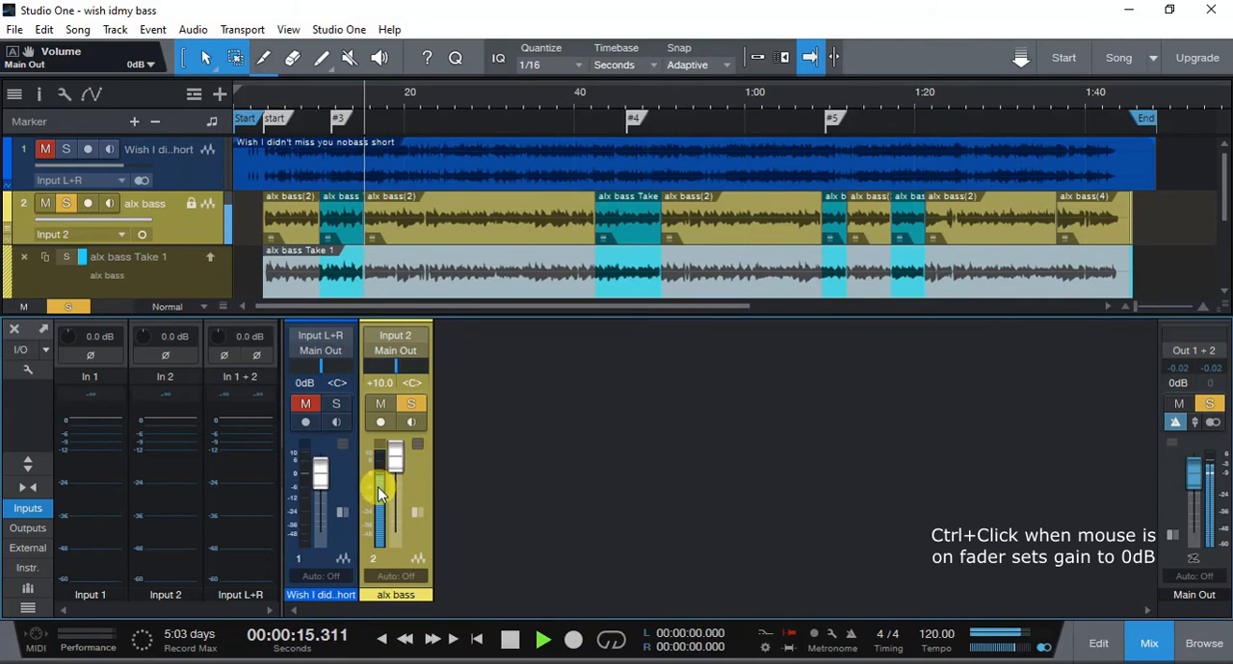
{"action": "left_click", "coordinate": [395, 453], "text": "ctrl"}
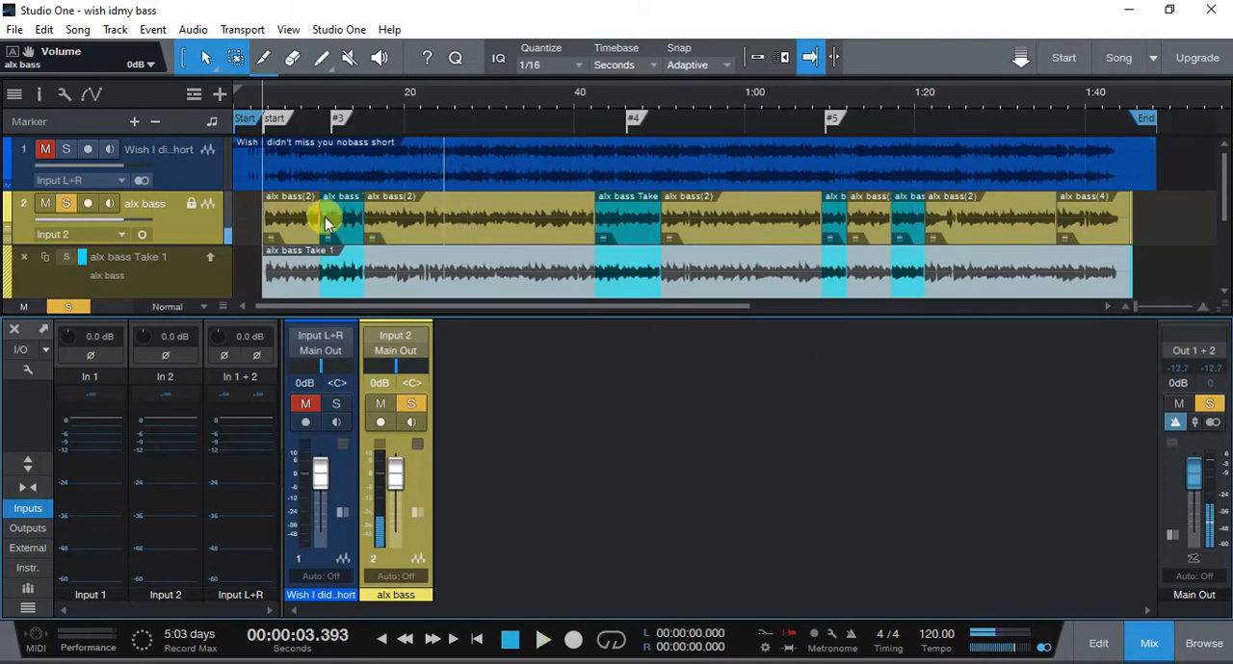
- Set up a mixdown export with the filename "wish idmy" followed by the player's first name and "bass"
{"action": "left_click", "coordinate": [76, 29]}
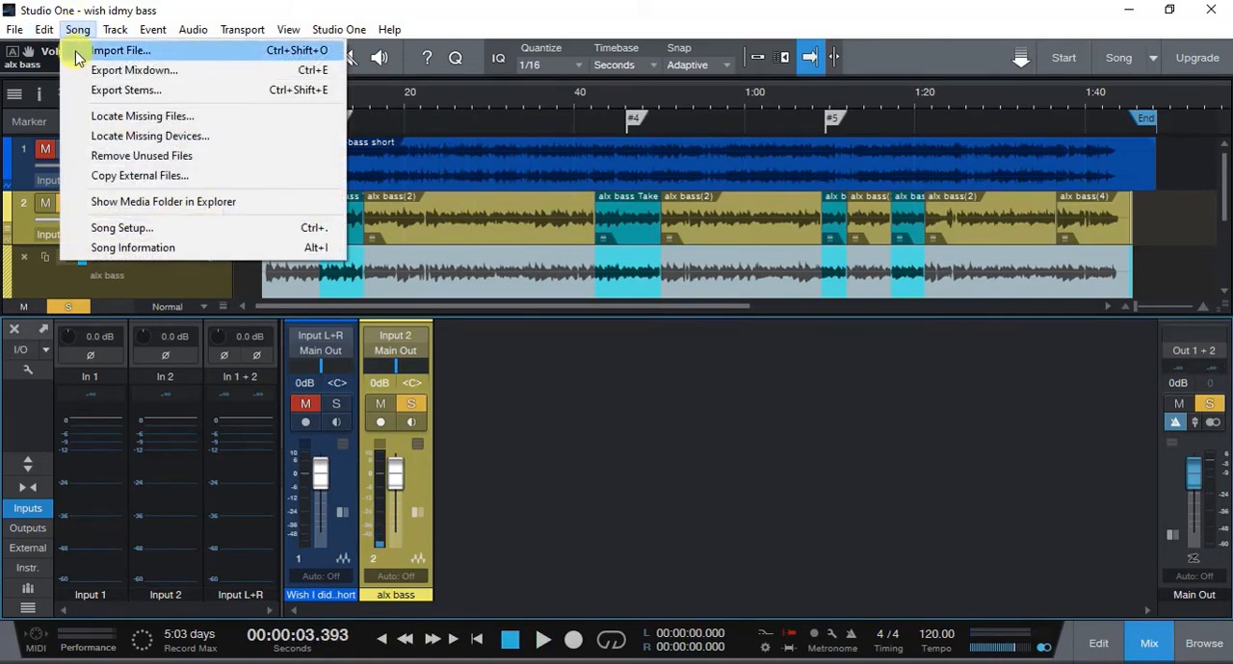
{"action": "left_click", "coordinate": [94, 70]}
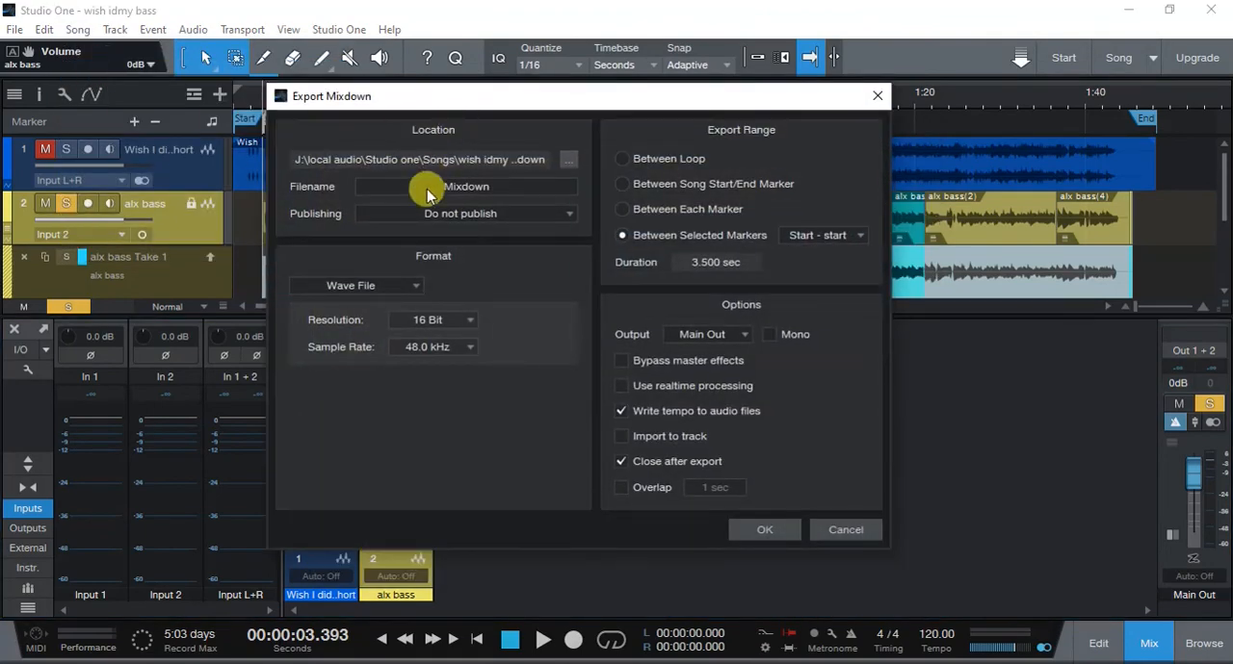
{"action": "double_click", "coordinate": [438, 185]}
{"action": "type", "text": "wish imy Alex bass"}
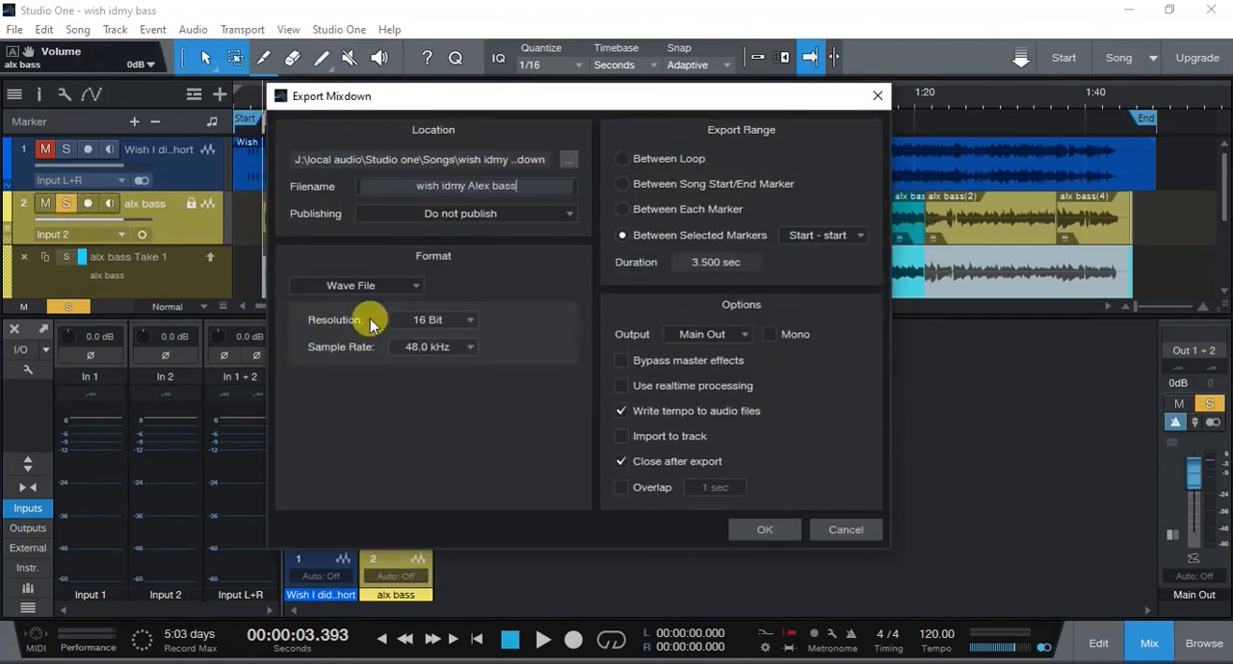
- Set the export format to FLAC at 24 Bit and 44.1 kHz with compression level 8
{"action": "left_click", "coordinate": [396, 287]}
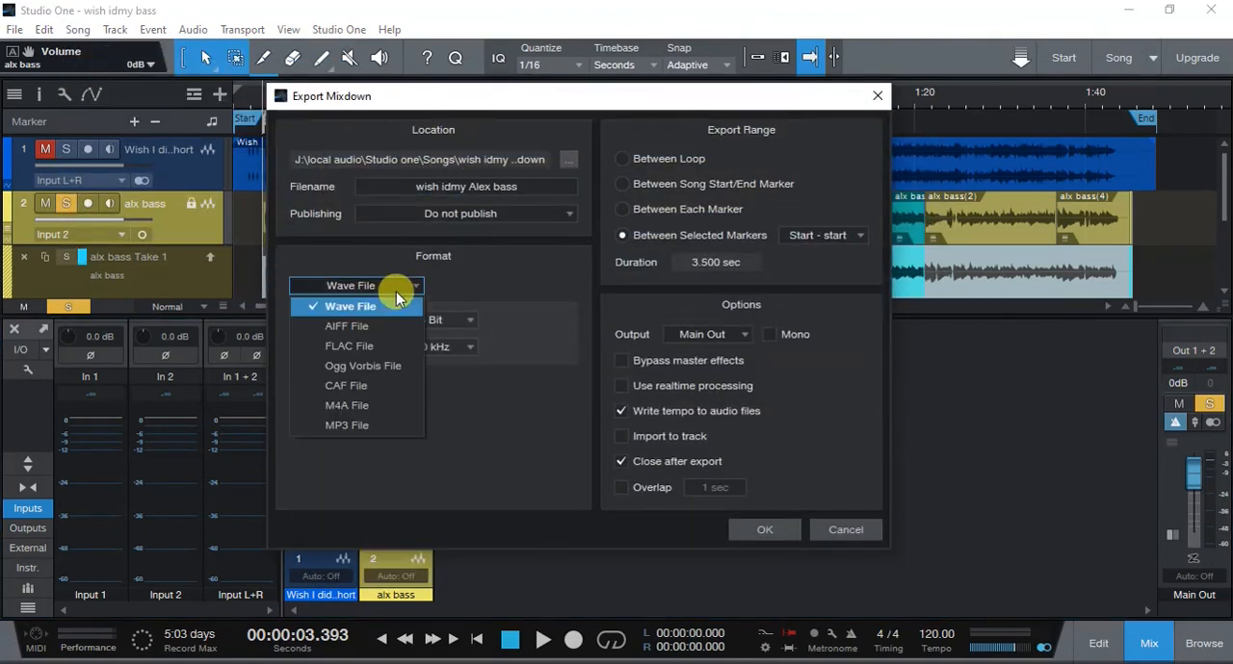
{"action": "left_click", "coordinate": [395, 346]}
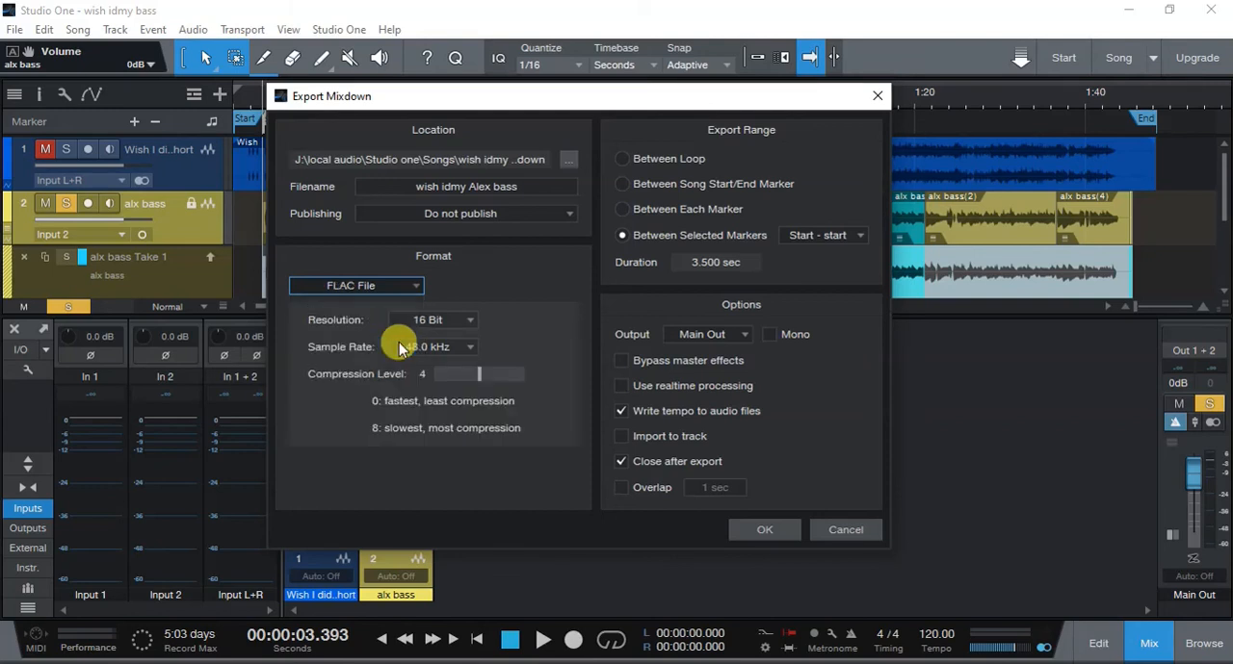
{"action": "left_click", "coordinate": [463, 322]}
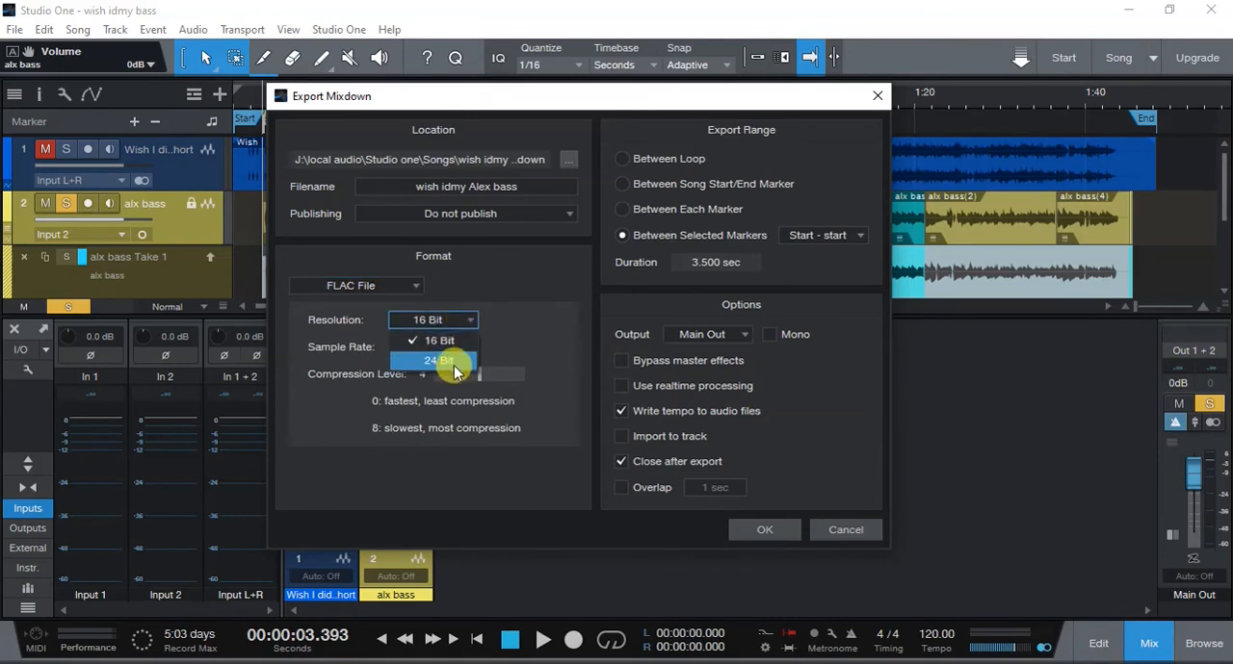
{"action": "left_click", "coordinate": [455, 364]}
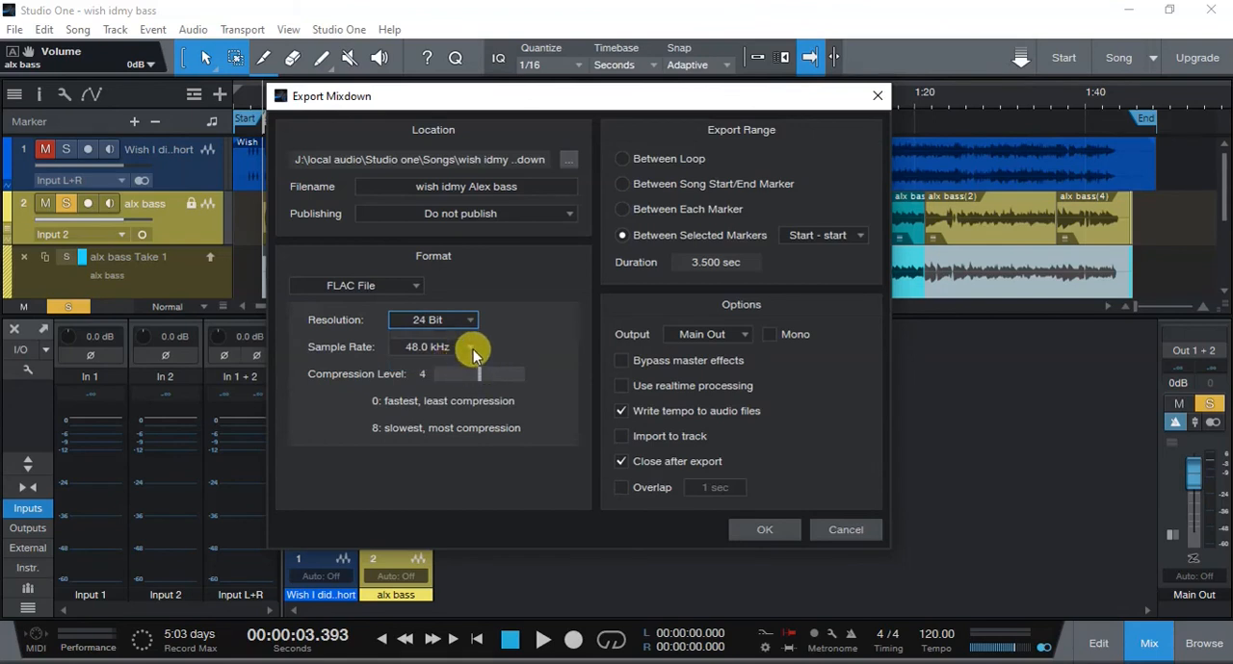
{"action": "left_click", "coordinate": [473, 349]}
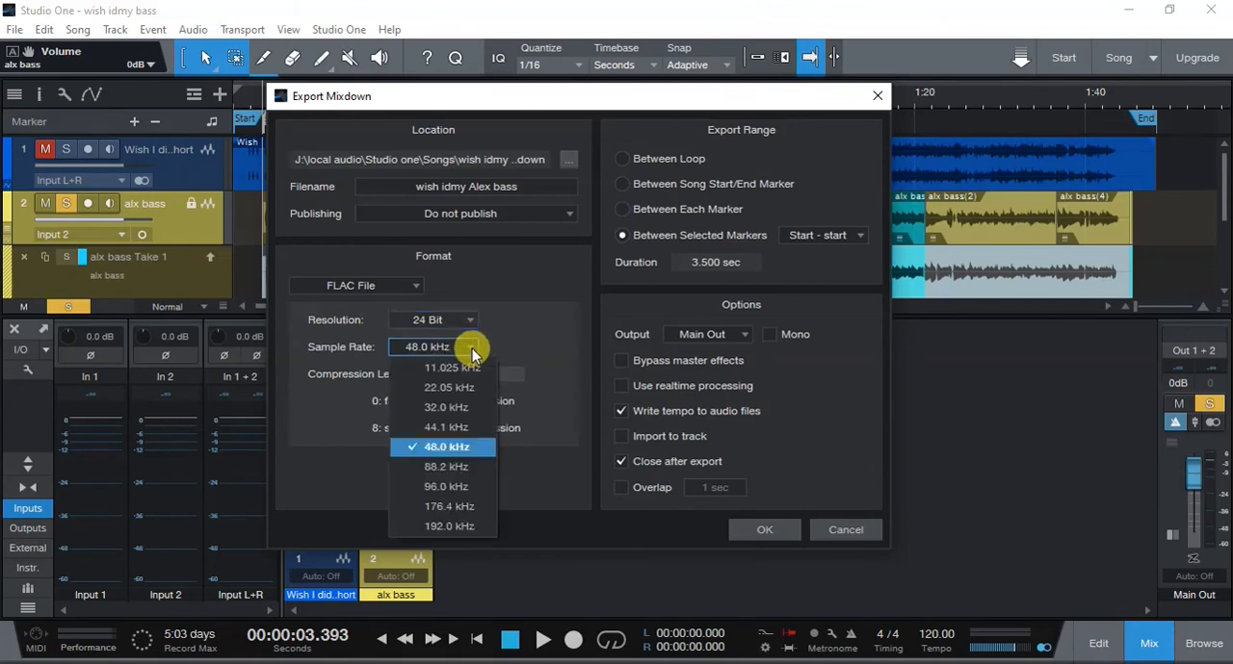
{"action": "left_click", "coordinate": [458, 425]}
{"action": "left_click_drag", "start_coordinate": [482, 375], "coordinate": [567, 372]}
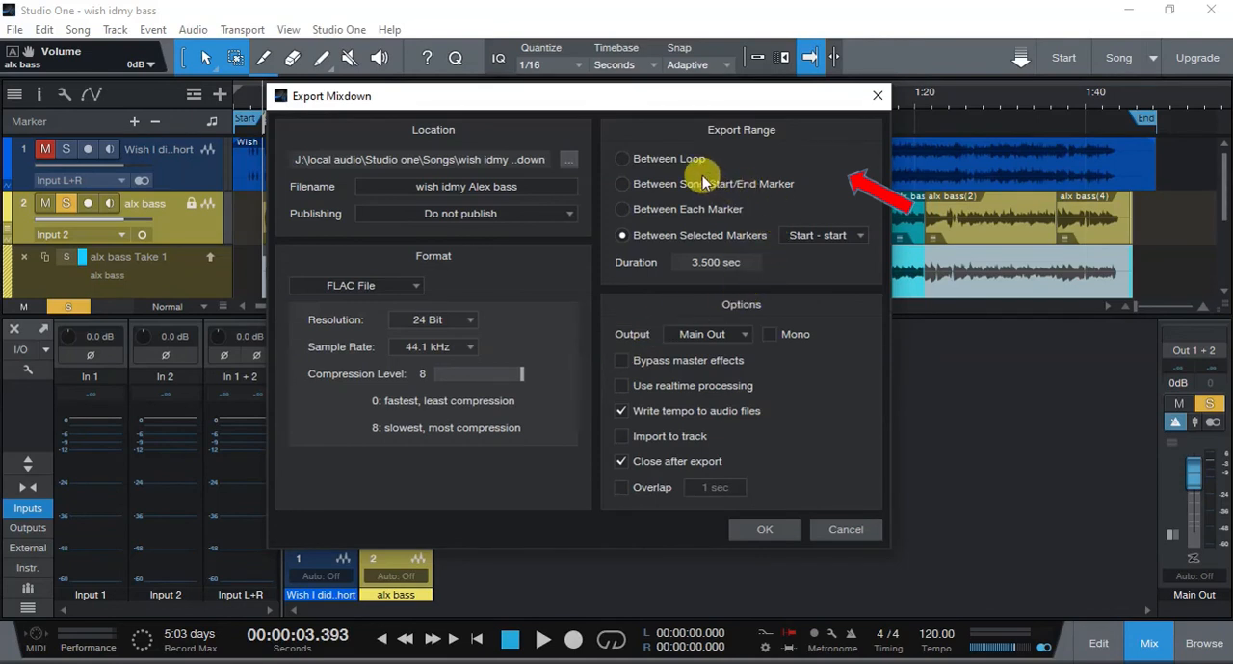
- Export the mixdown between the song start and end markers in mono, without writing the tempo to the audio files
{"action": "left_click", "coordinate": [624, 184]}
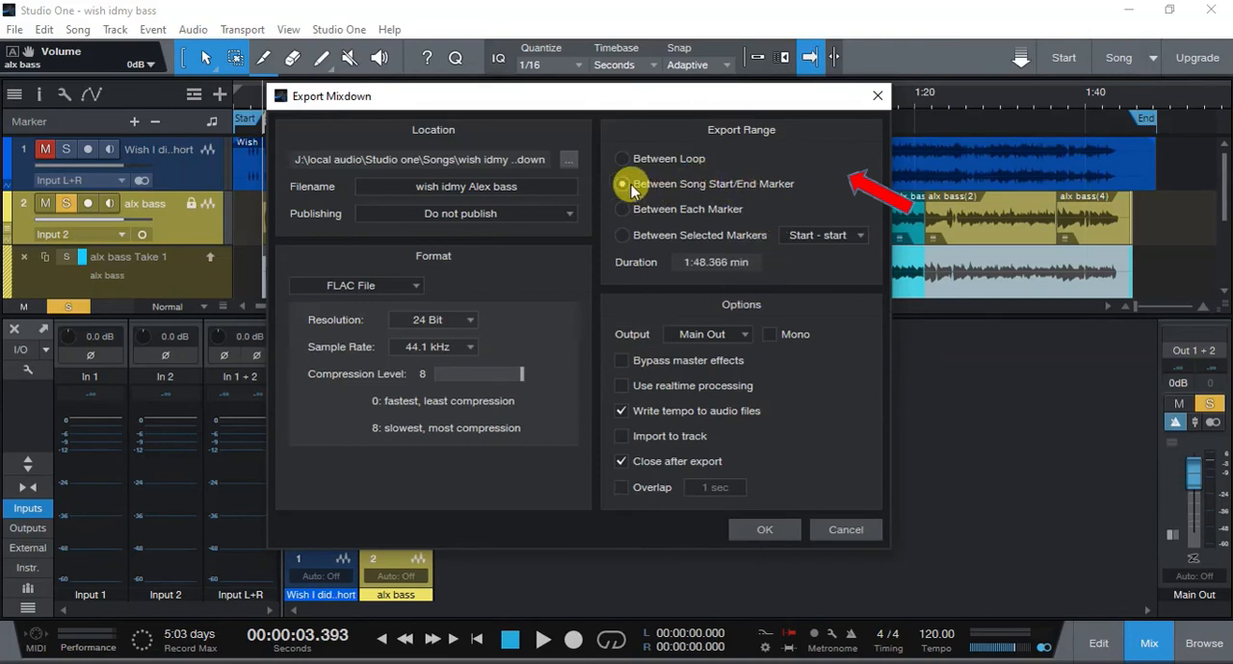
{"action": "left_click", "coordinate": [768, 334]}
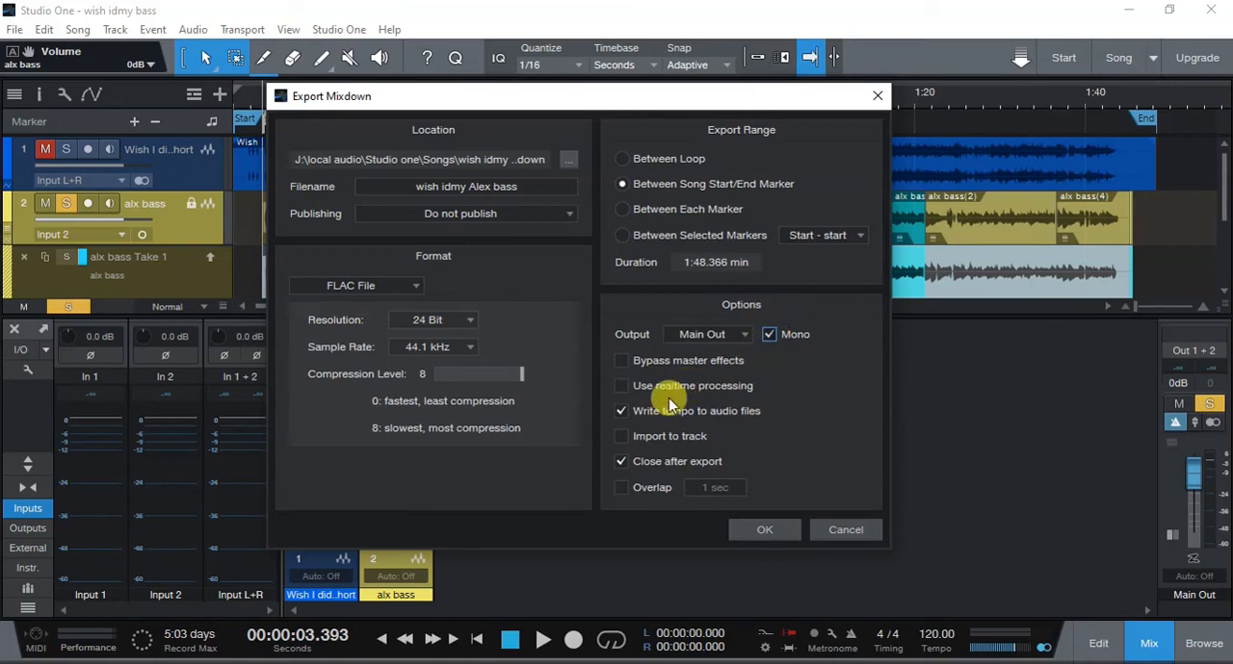
{"action": "left_click", "coordinate": [623, 414]}
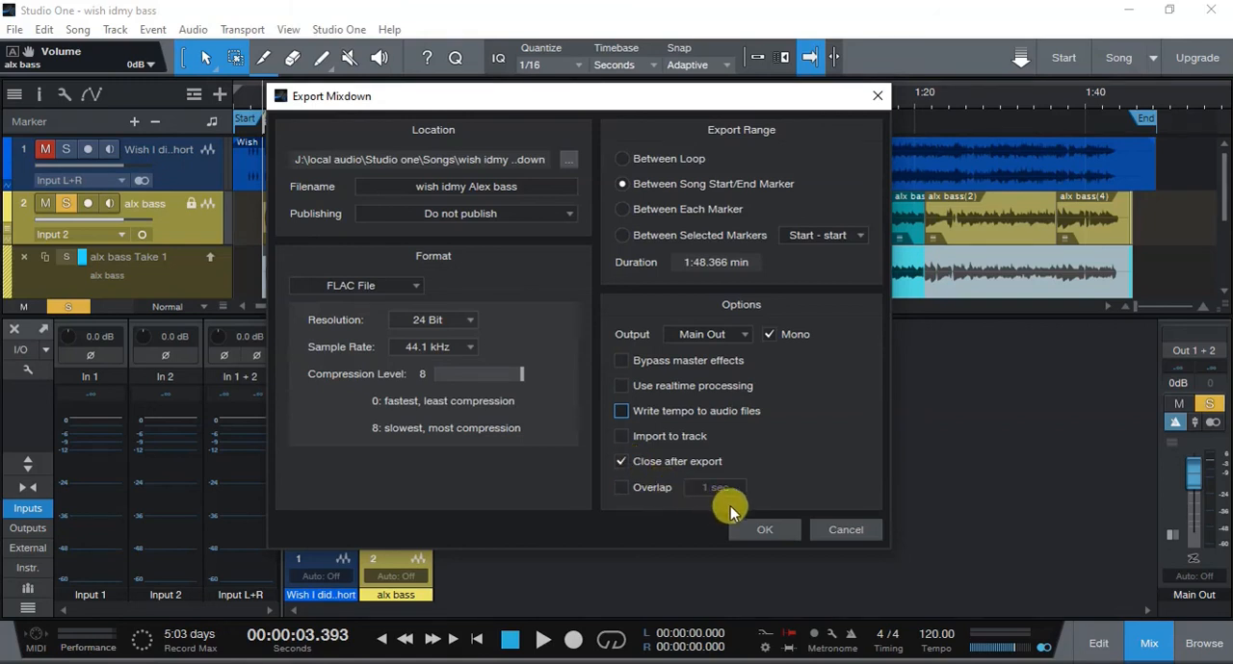
{"action": "left_click", "coordinate": [752, 530]}
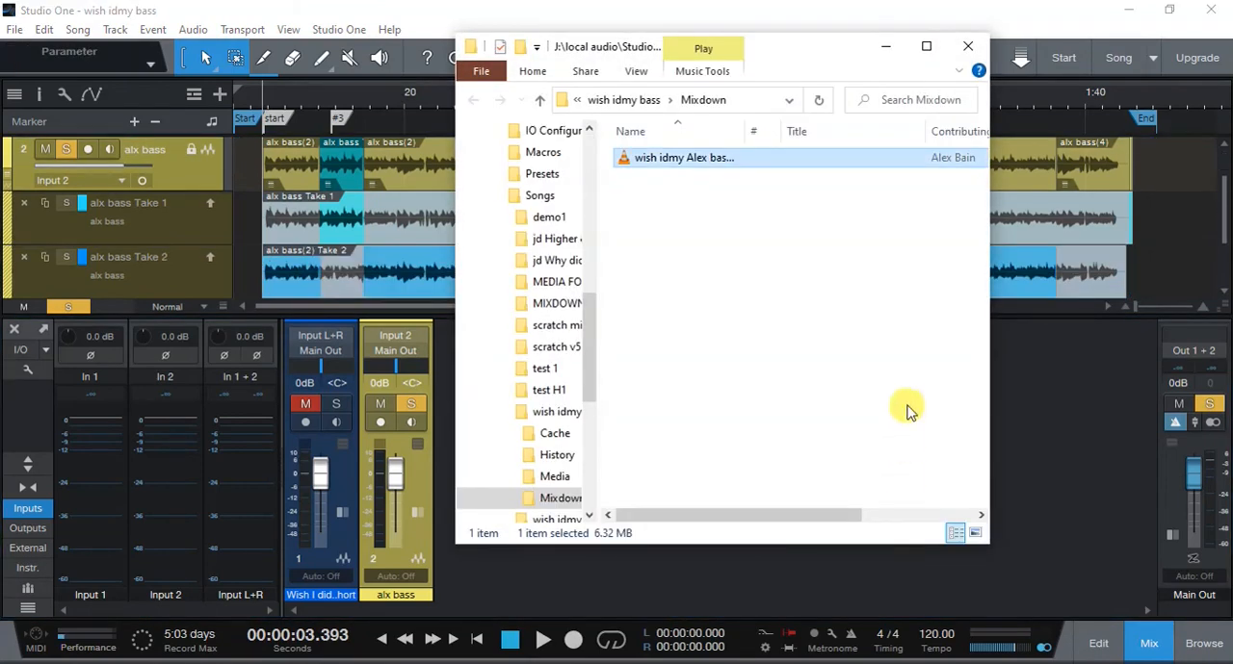
- Play the exported FLAC file from the Mixdown folder in VLC, close the player and return to the song
{"action": "double_click", "coordinate": [687, 159]}
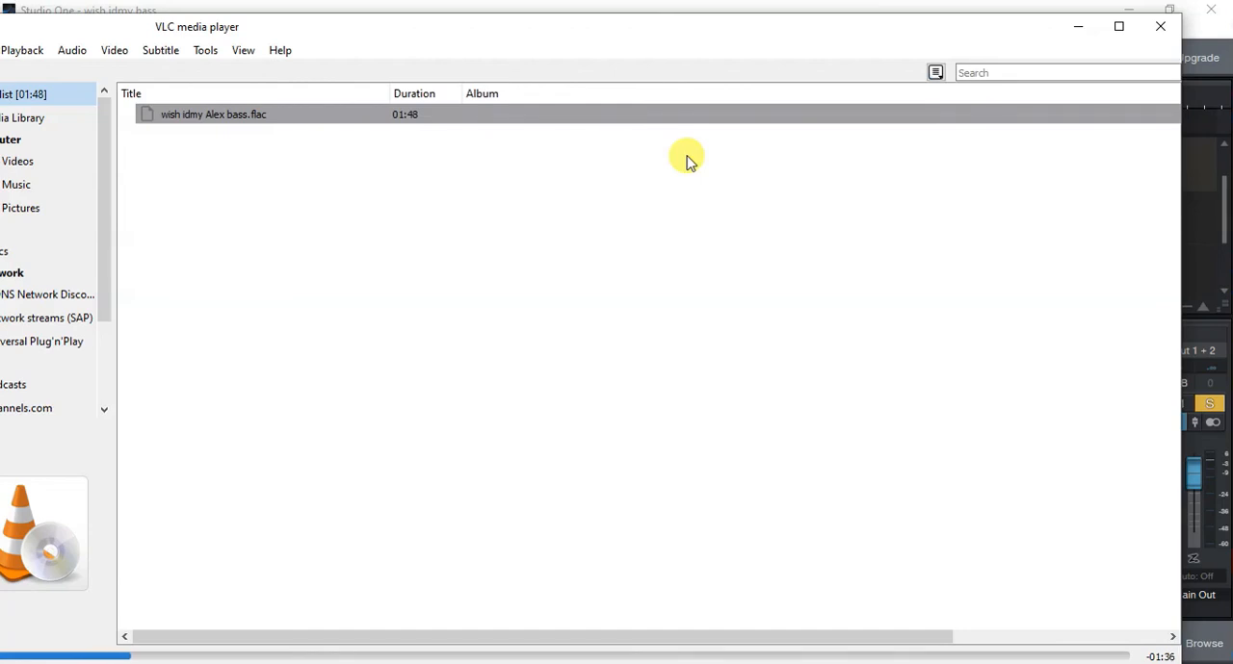
{"action": "left_click", "coordinate": [1156, 32]}
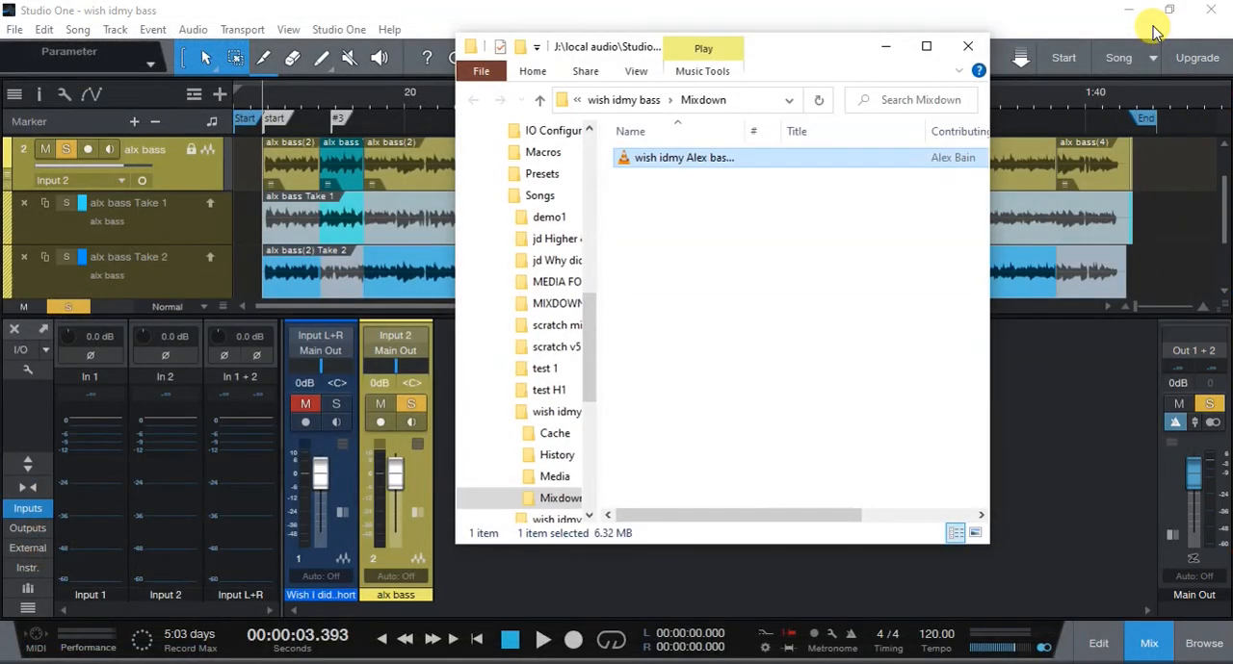
{"action": "left_click", "coordinate": [1089, 382]}
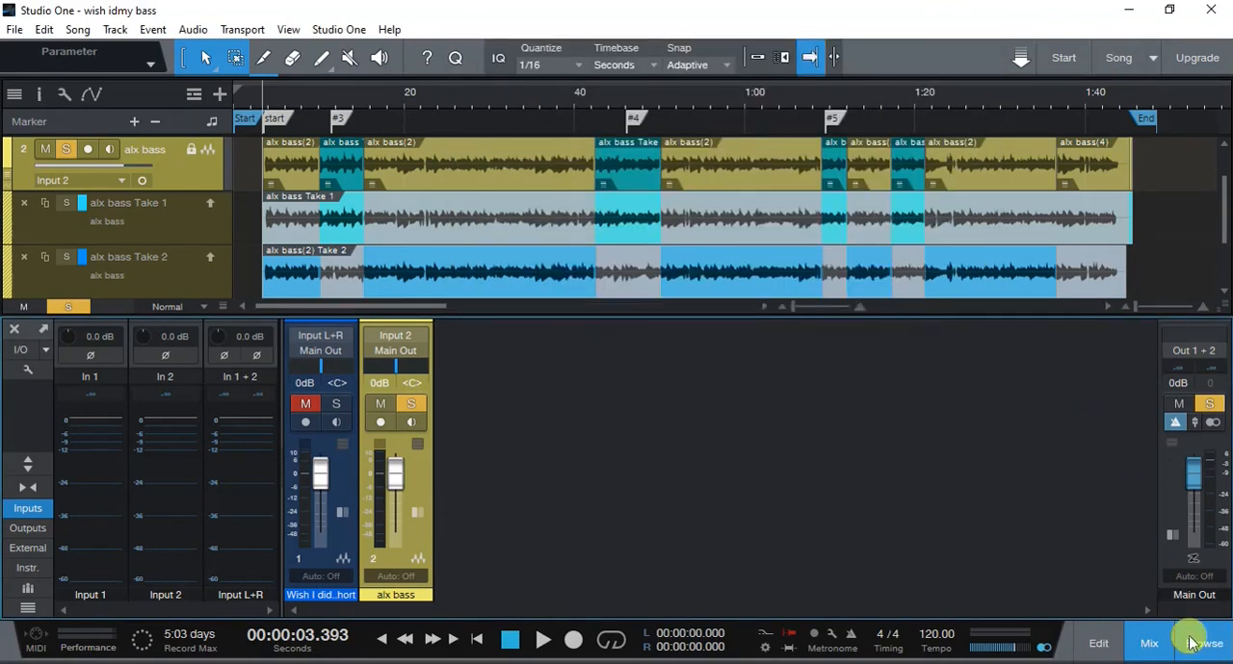
- Remove the unused files from the song's Pool, delete them from disk and hide the browser
{"action": "left_click", "coordinate": [1201, 643]}
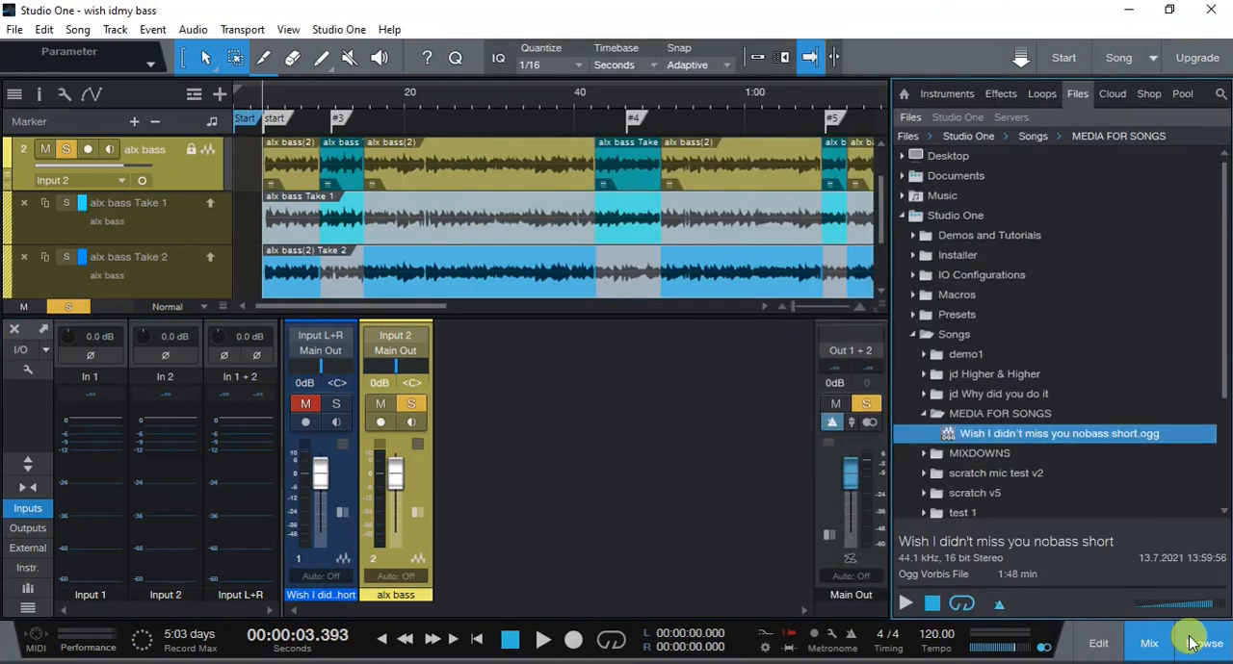
{"action": "left_click", "coordinate": [1183, 94]}
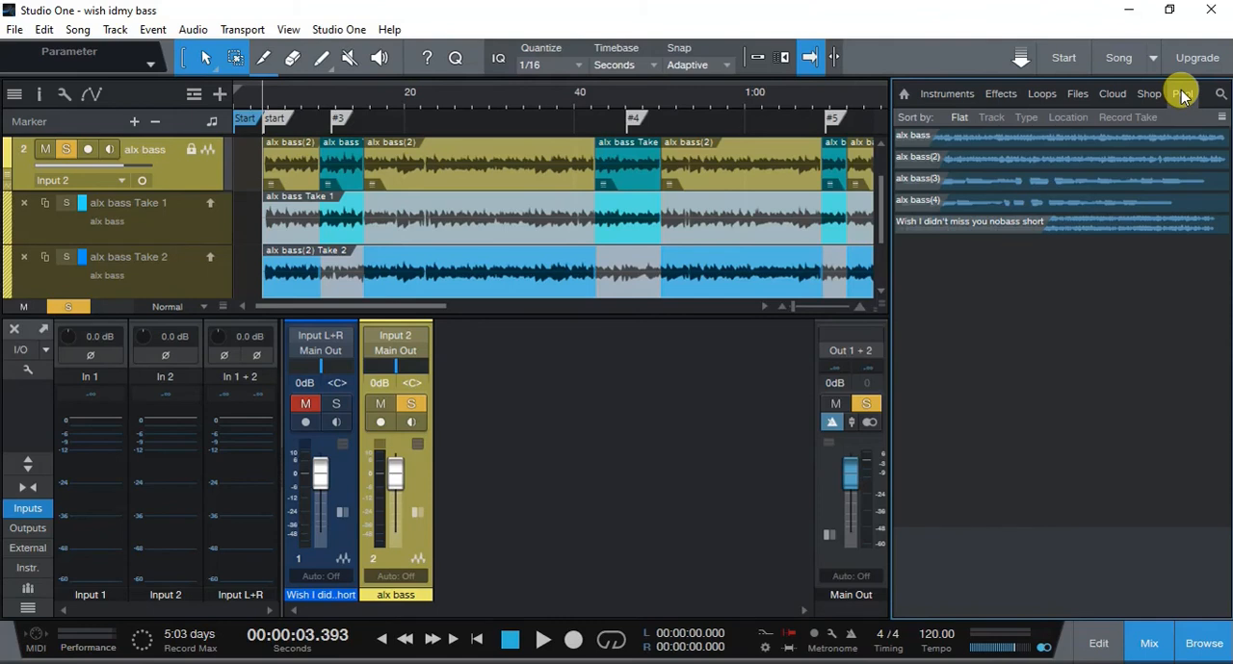
{"action": "right_click", "coordinate": [997, 294]}
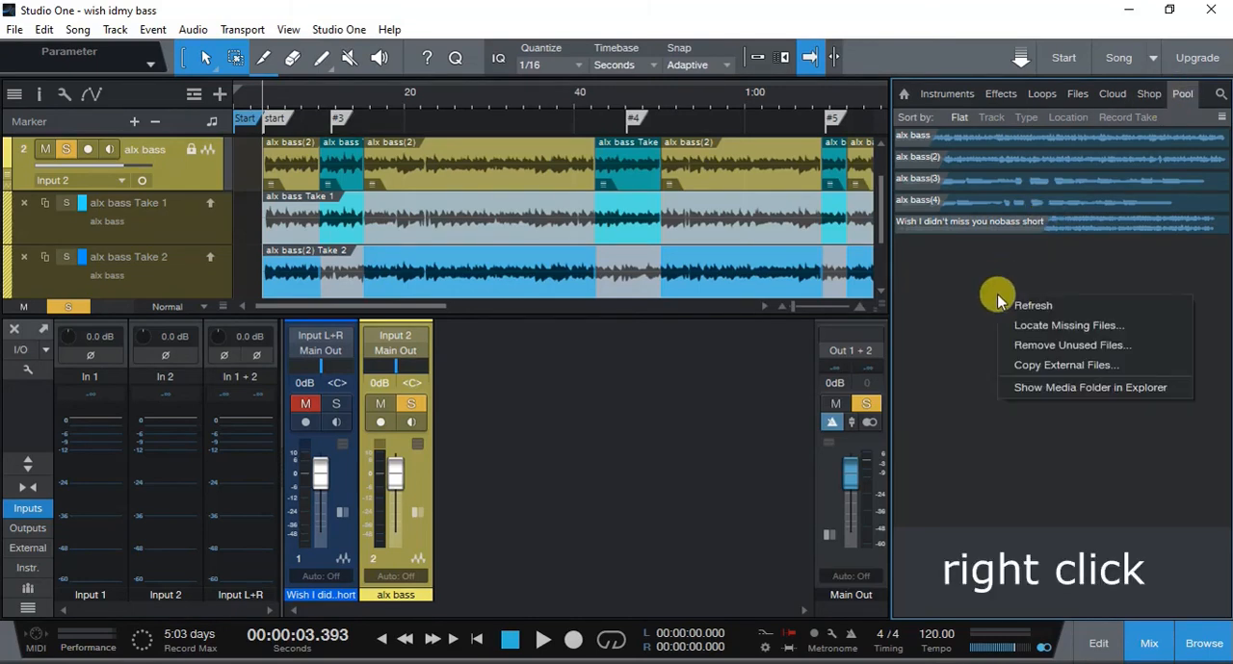
{"action": "left_click", "coordinate": [1042, 346]}
{"action": "left_click", "coordinate": [473, 399]}
{"action": "left_click", "coordinate": [693, 436]}
{"action": "left_click", "coordinate": [1200, 642]}
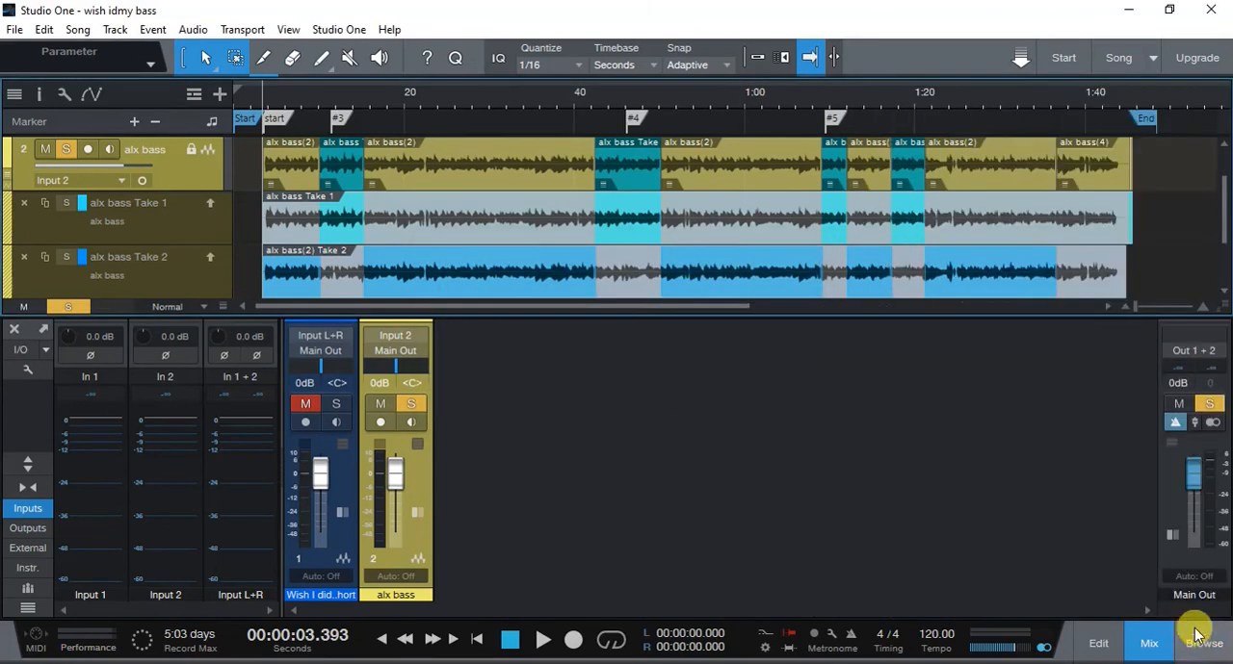
- Save the song and check the remaining audio files in its Media folder in File Explorer
{"action": "left_click", "coordinate": [14, 29]}
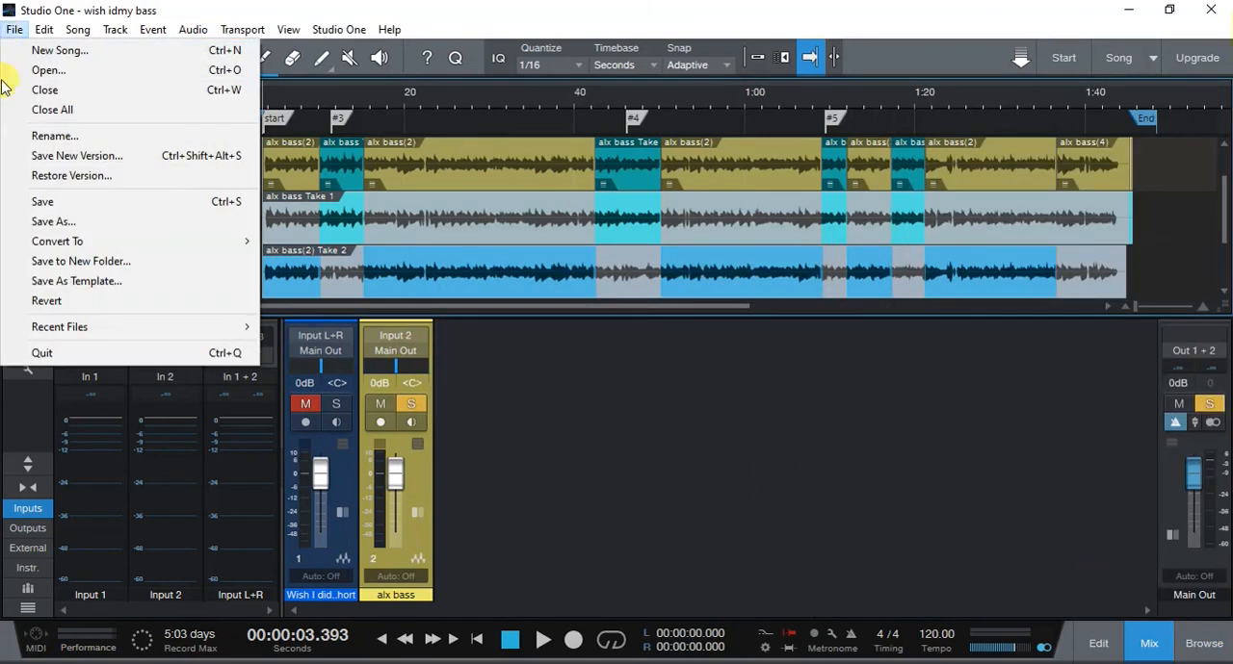
{"action": "left_click", "coordinate": [48, 202]}
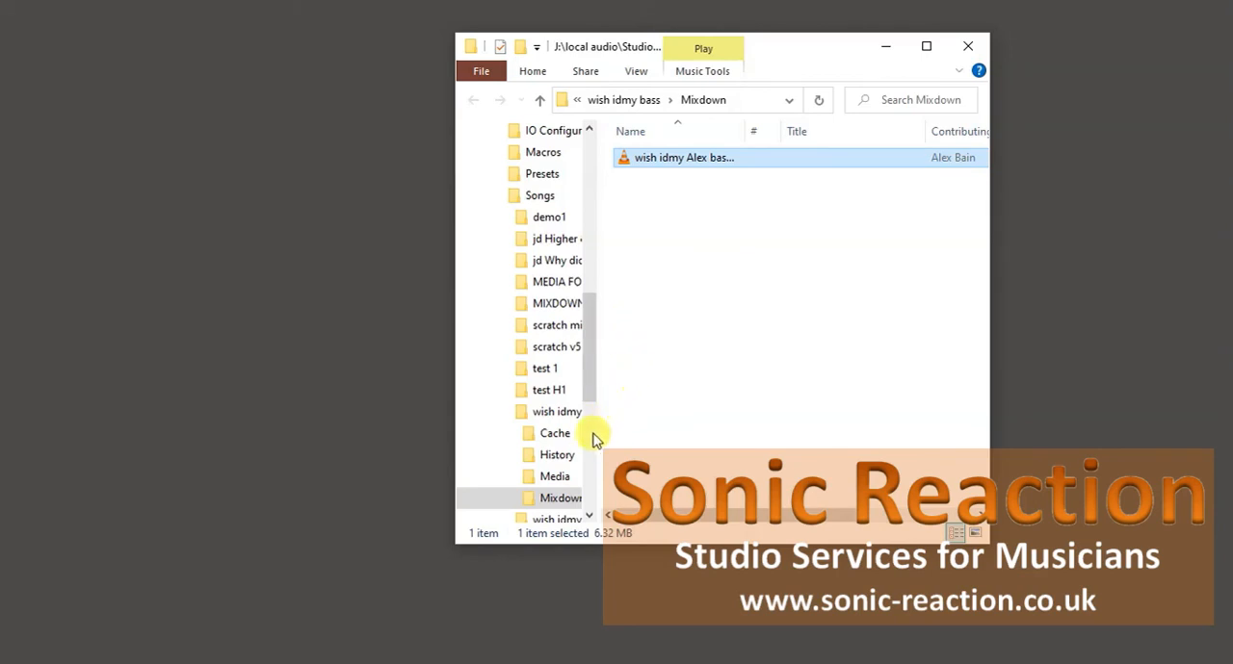
{"action": "left_click", "coordinate": [558, 474]}
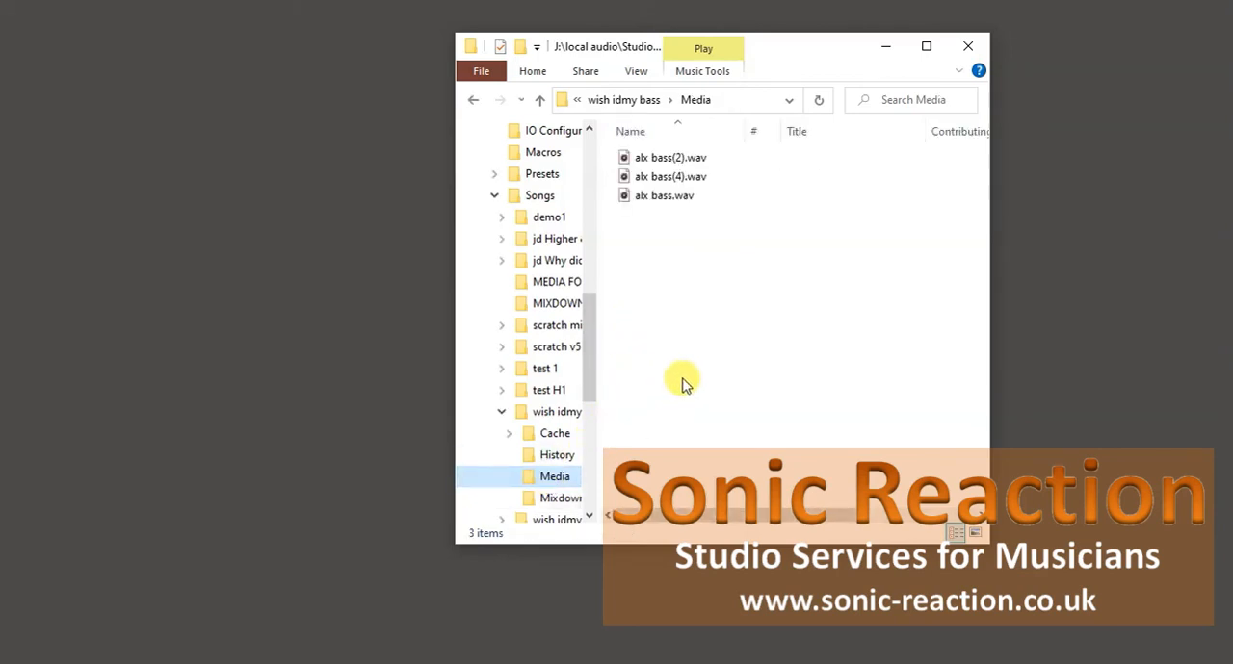